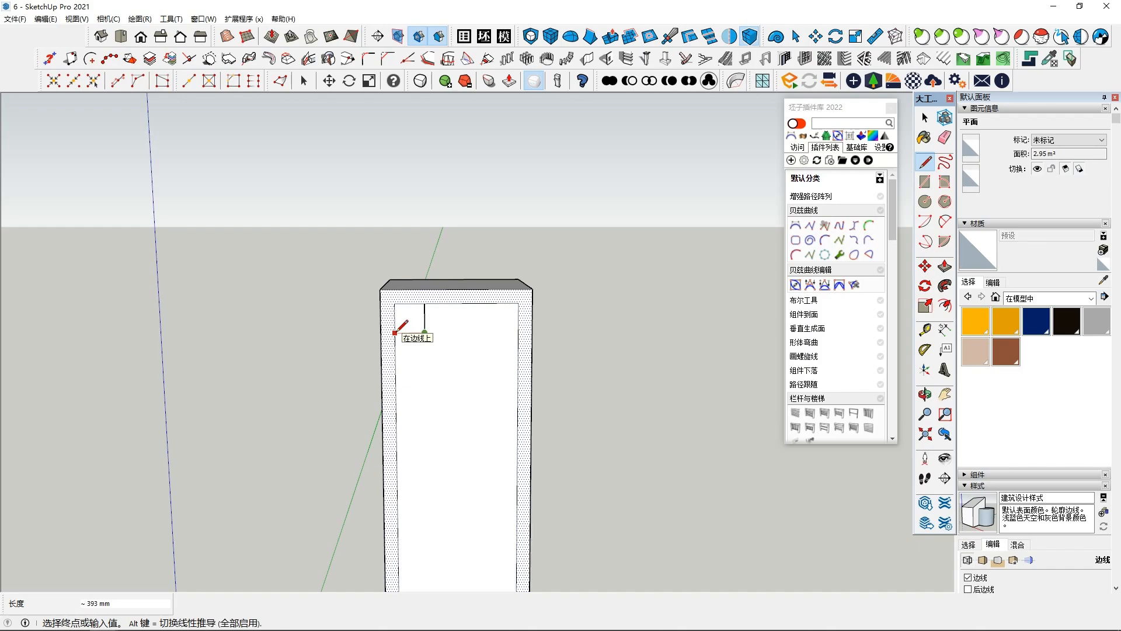
Mirror the small square in the front panel's upper-left corner to its upper-right corner.
{"action": "middle_click_drag", "start_coordinate": [462, 434], "coordinate": [467, 385]}
{"action": "double_click", "coordinate": [450, 286]}
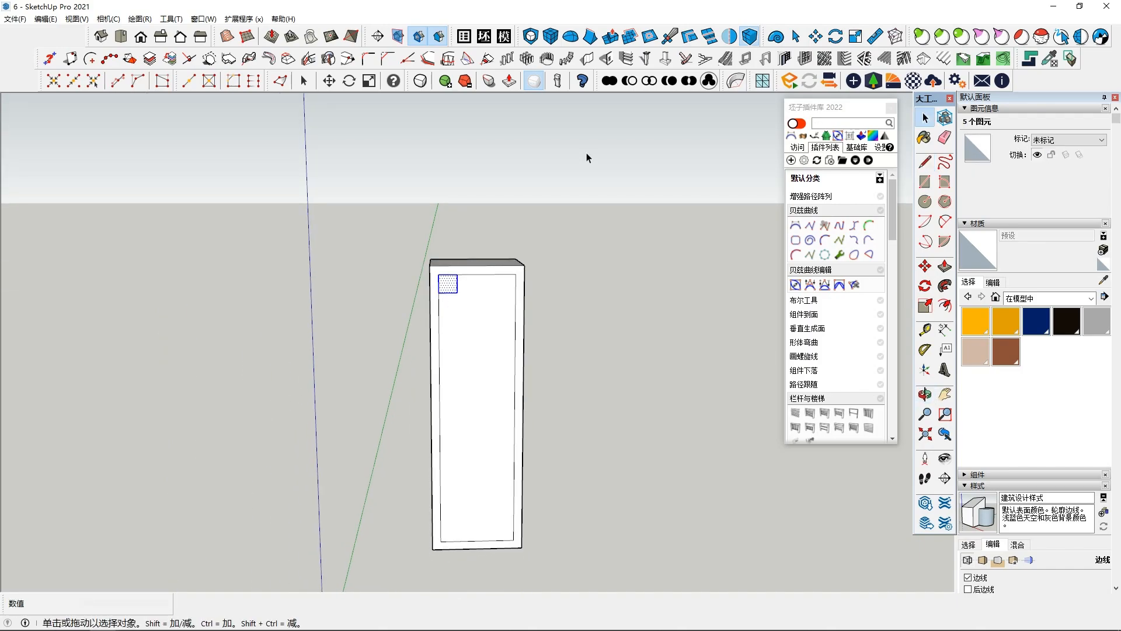
{"action": "left_click", "coordinate": [478, 541]}
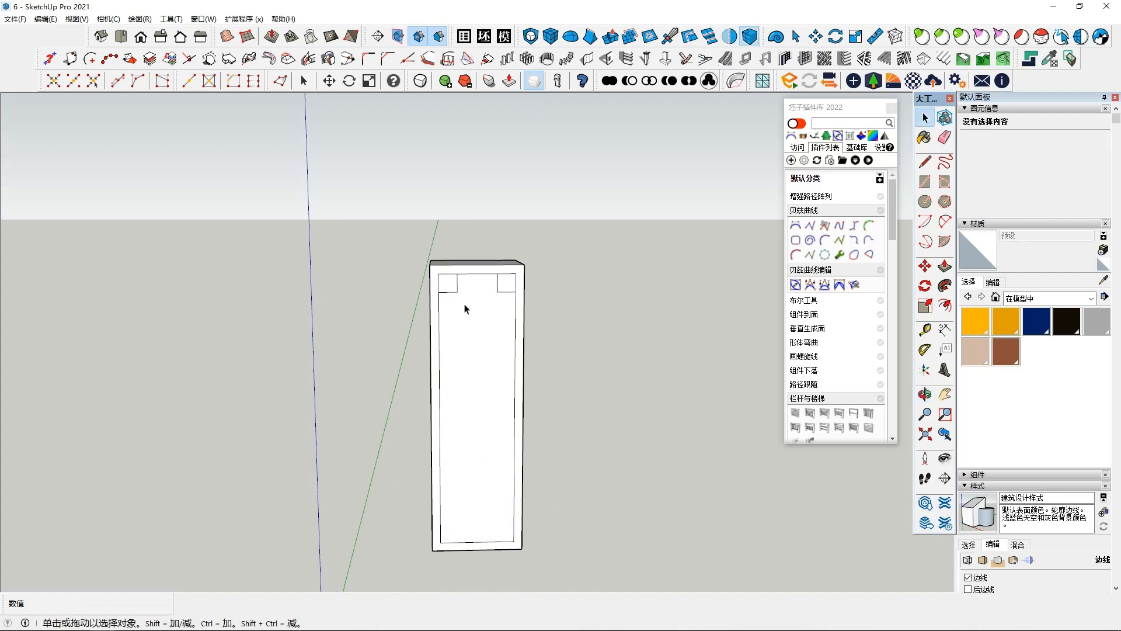
Try to mirror both upper corner squares toward the panel's lower end.
{"action": "double_click", "coordinate": [507, 283], "text": "shift"}
{"action": "middle_click_drag", "start_coordinate": [506, 283], "coordinate": [501, 242]}
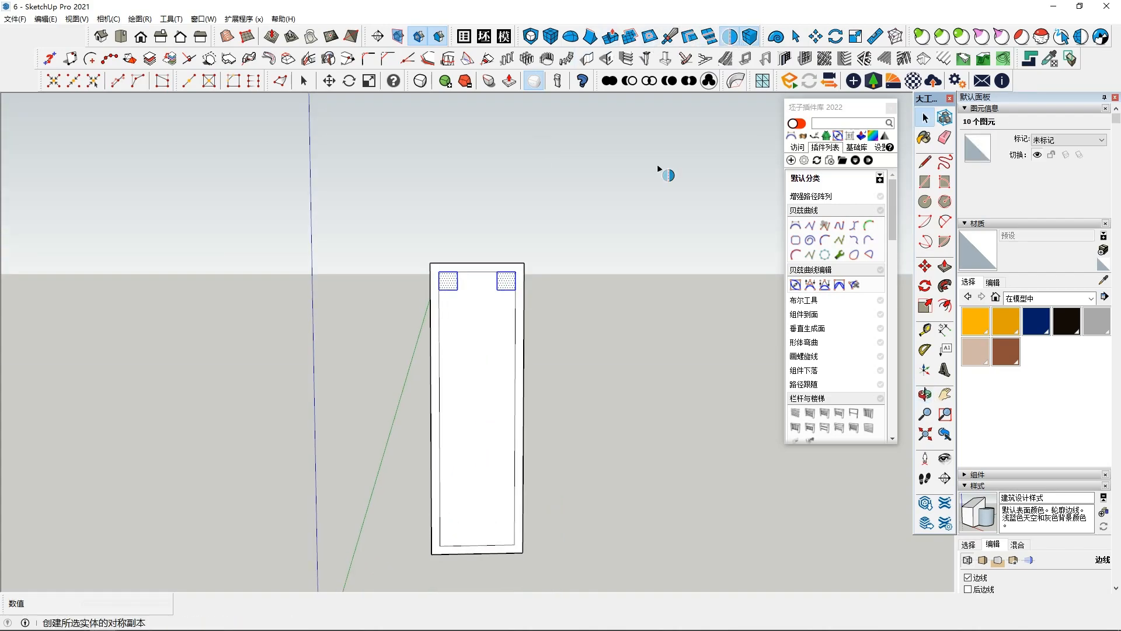
{"action": "left_click", "coordinate": [513, 421]}
{"action": "middle_click_drag", "start_coordinate": [514, 420], "coordinate": [449, 435]}
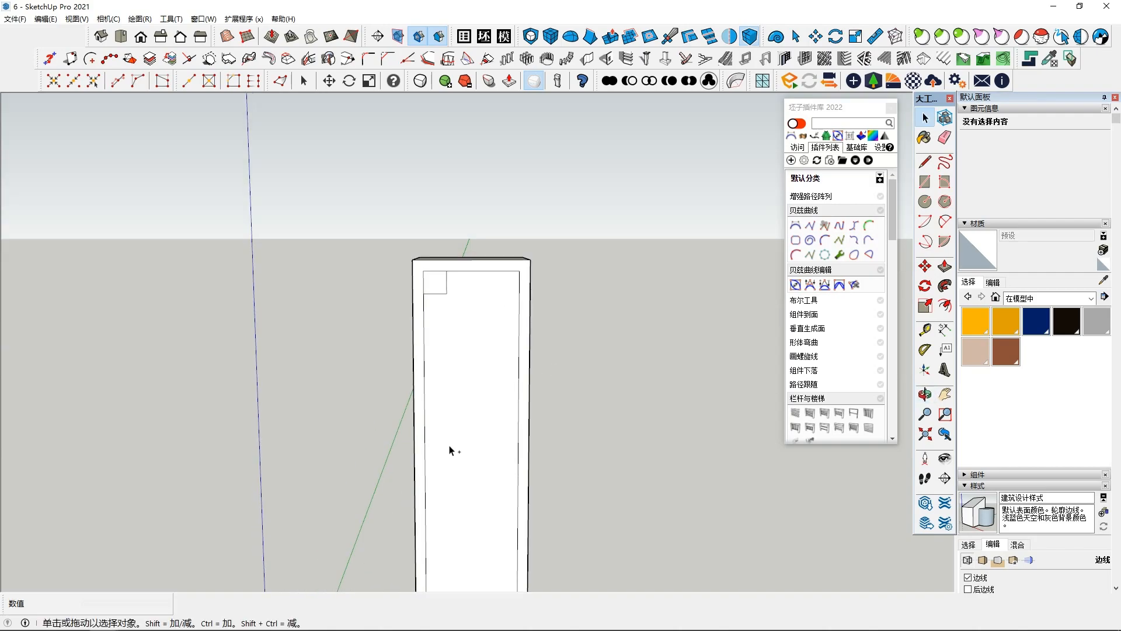
Mirror both upper corner squares into the panel's two lower corners.
{"action": "left_click_drag", "start_coordinate": [388, 282], "coordinate": [527, 301]}
{"action": "middle_click_drag", "start_coordinate": [527, 301], "coordinate": [594, 208]}
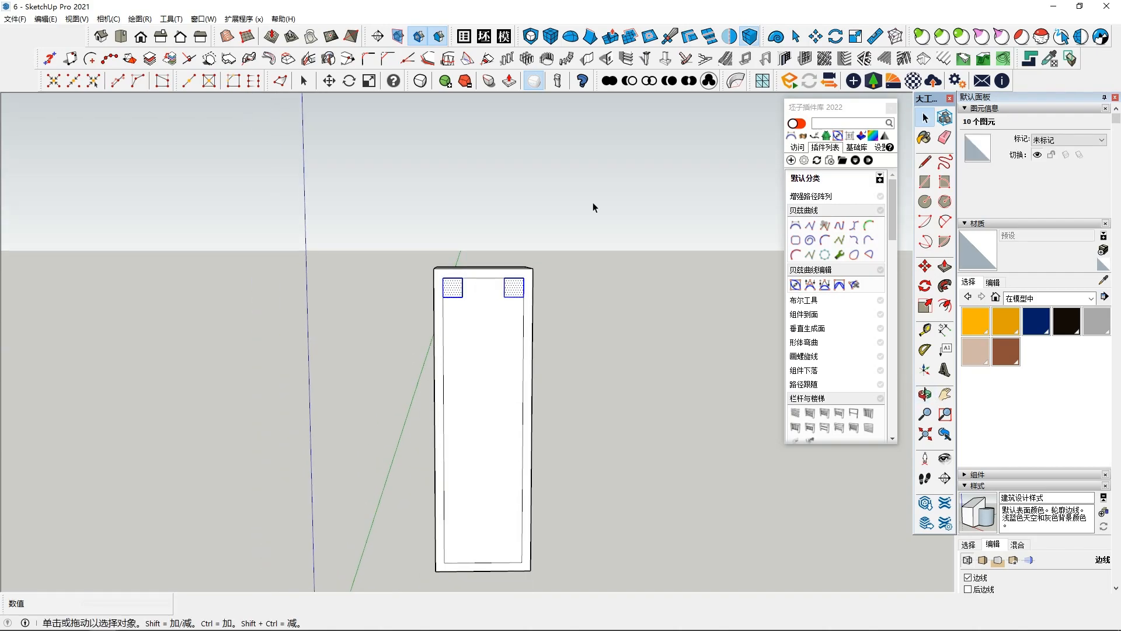
{"action": "left_click", "coordinate": [729, 36]}
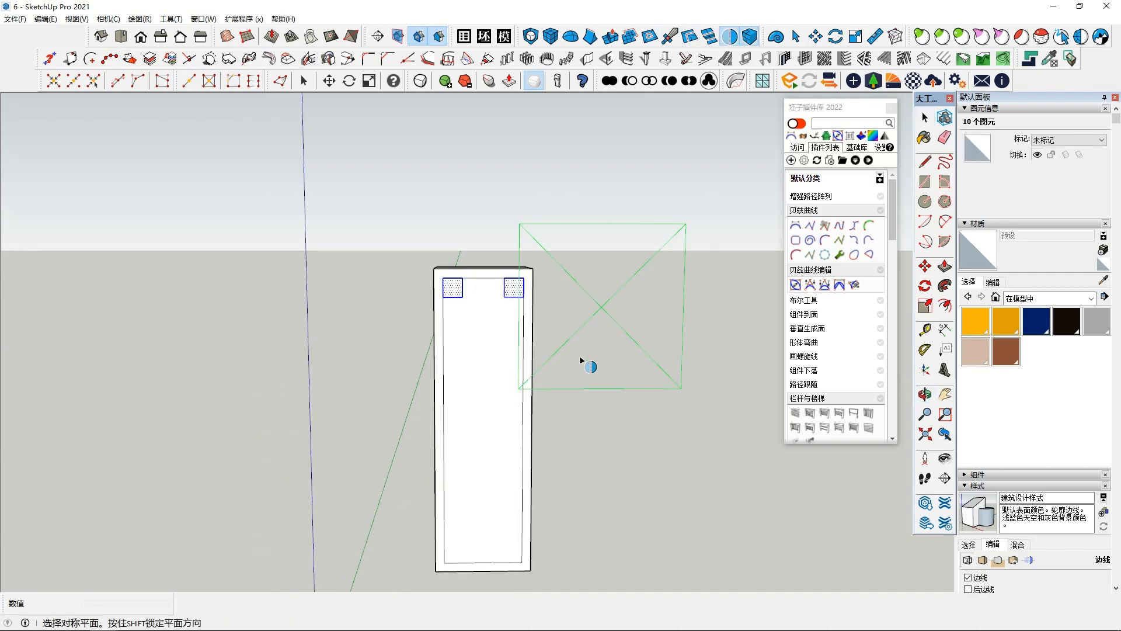
{"action": "left_click", "coordinate": [532, 423]}
Delete the corner squares so that the inner panel outline is notched at all four corners.
{"action": "middle_click_drag", "start_coordinate": [532, 429], "coordinate": [507, 401]}
{"action": "middle_click_drag", "start_coordinate": [451, 283], "coordinate": [453, 290]}
{"action": "left_click", "coordinate": [454, 290]}
{"action": "double_click", "coordinate": [453, 289]}
{"action": "key", "text": "Delete"}
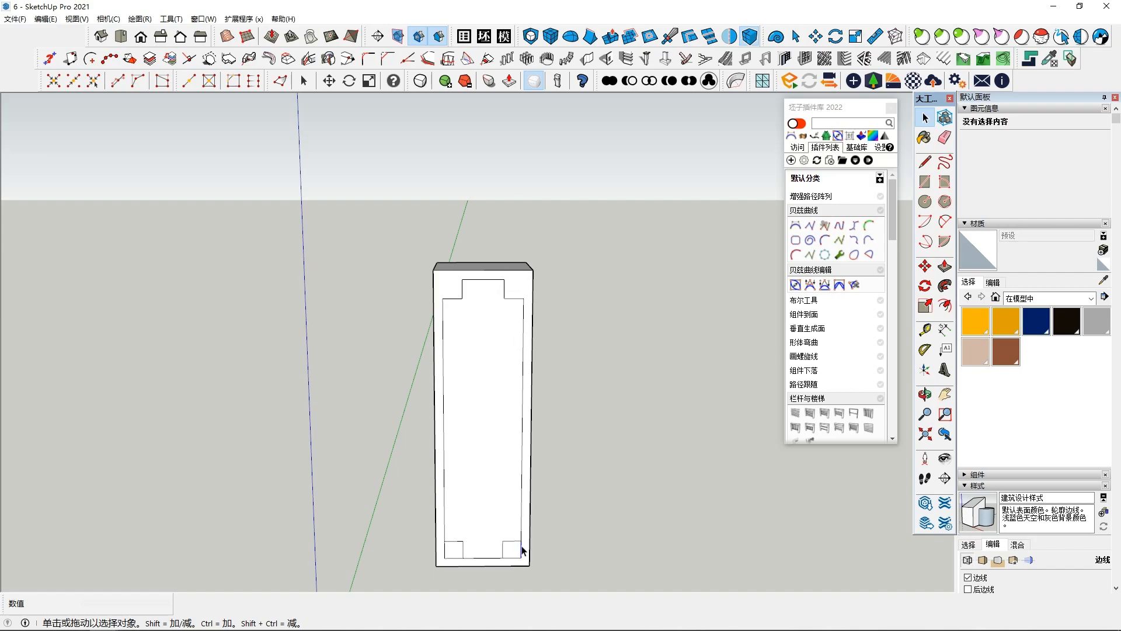
Offset the notched panel outline inward by about 197 mm.
{"action": "left_click", "coordinate": [479, 409]}
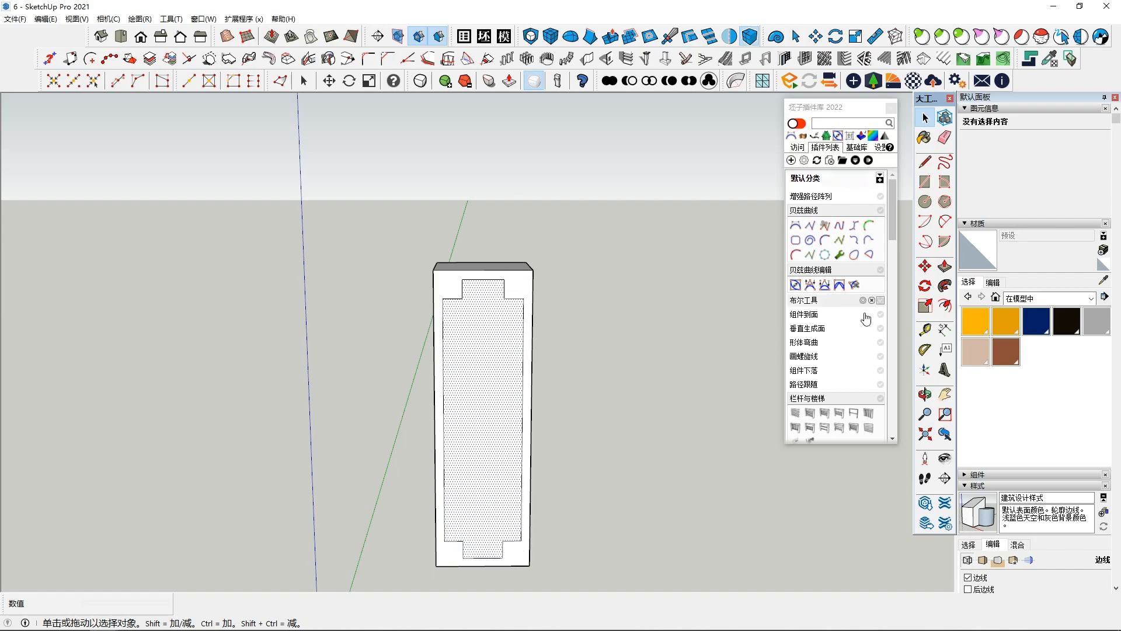
{"action": "key", "text": "f"}
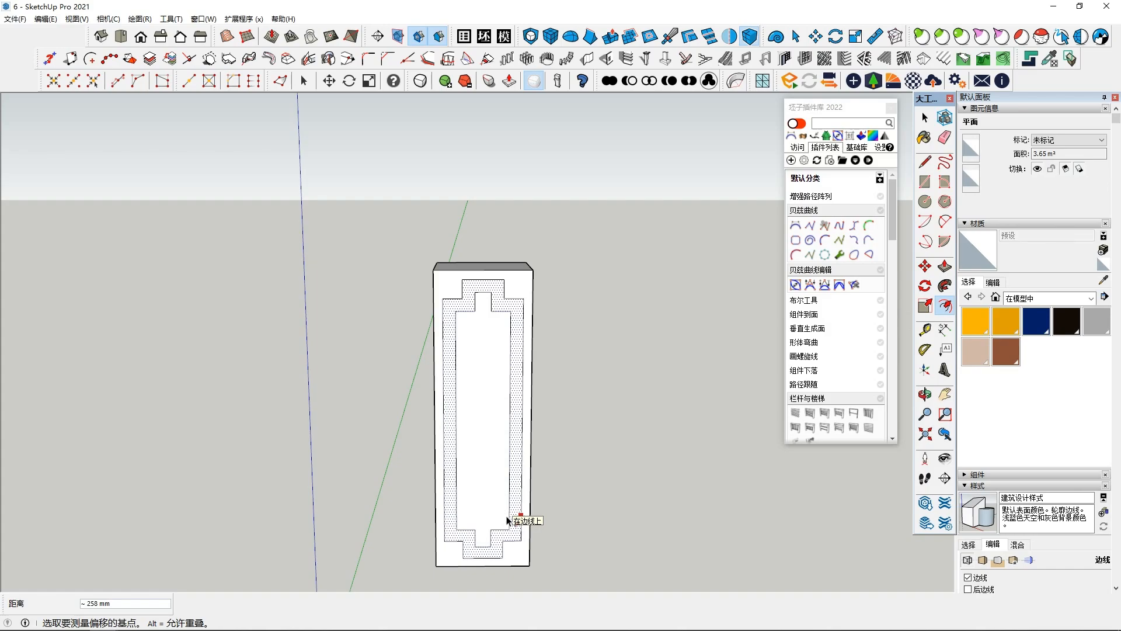
{"action": "left_click", "coordinate": [467, 312]}
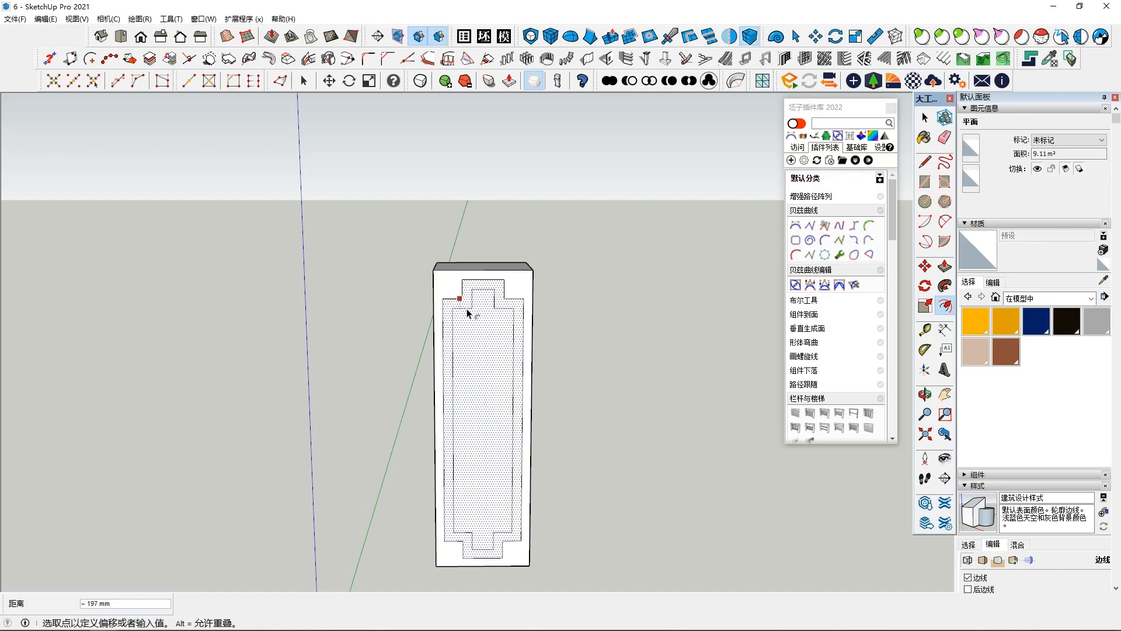
{"action": "left_click", "coordinate": [466, 310]}
{"action": "key", "text": "space"}
Try to recess the notched panel faces into the column with Push/Pull, and undo it.
{"action": "mouse_move", "coordinate": [479, 315]}
{"action": "middle_mouse_down"}
{"action": "mouse_move", "coordinate": [510, 343]}
{"action": "mouse_move", "coordinate": [500, 348]}
{"action": "mouse_move", "coordinate": [485, 323]}
{"action": "middle_mouse_up"}
{"action": "scroll", "coordinate": [516, 345], "scroll_direction": "up", "scroll_amount": 1}
{"action": "key", "text": "p"}
{"action": "scroll", "coordinate": [496, 327], "scroll_direction": "up", "scroll_amount": 1}
{"action": "double_click", "coordinate": [485, 324]}
{"action": "double_click", "coordinate": [475, 384]}
{"action": "middle_click_drag", "start_coordinate": [476, 384], "coordinate": [507, 367]}
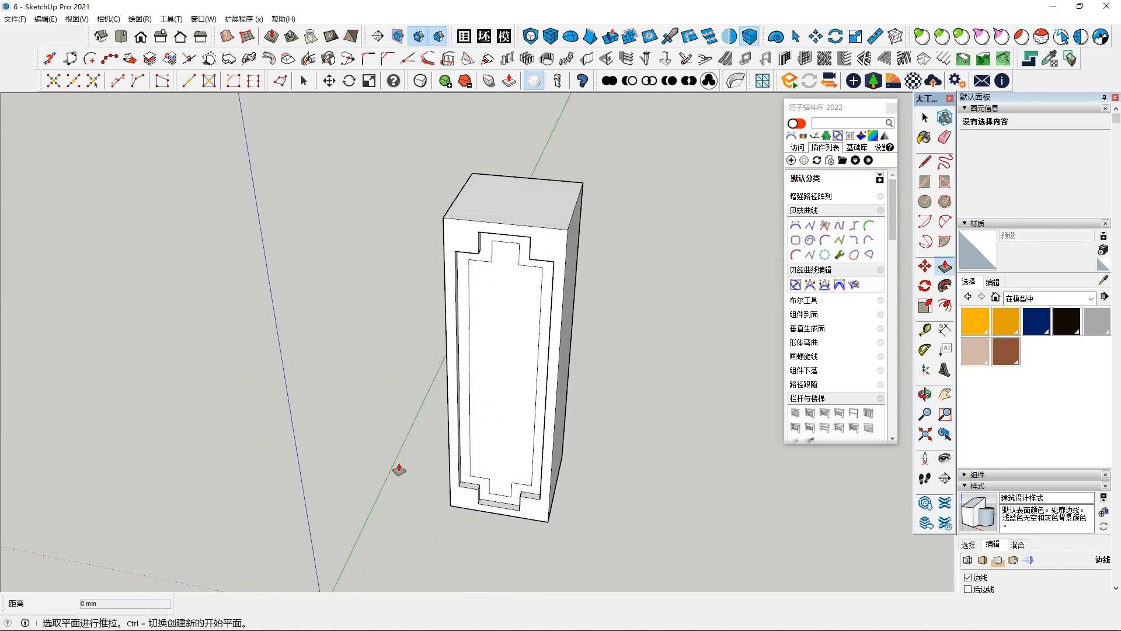
{"action": "key", "text": "ctrl+z"}
{"action": "key", "text": "ctrl+z"}
Pull the notched border frame outward from the column's front face with Push/Pull.
{"action": "middle_click_drag", "start_coordinate": [546, 303], "coordinate": [607, 371]}
{"action": "double_click", "coordinate": [518, 286]}
{"action": "double_click", "coordinate": [490, 331]}
{"action": "left_click", "coordinate": [489, 326]}
{"action": "left_click", "coordinate": [495, 323]}
{"action": "key", "text": "space"}
Try a six-sided polygon centred on the column's top face and reaching its front edge, and undo it.
{"action": "middle_click_drag", "start_coordinate": [495, 473], "coordinate": [77, 13]}
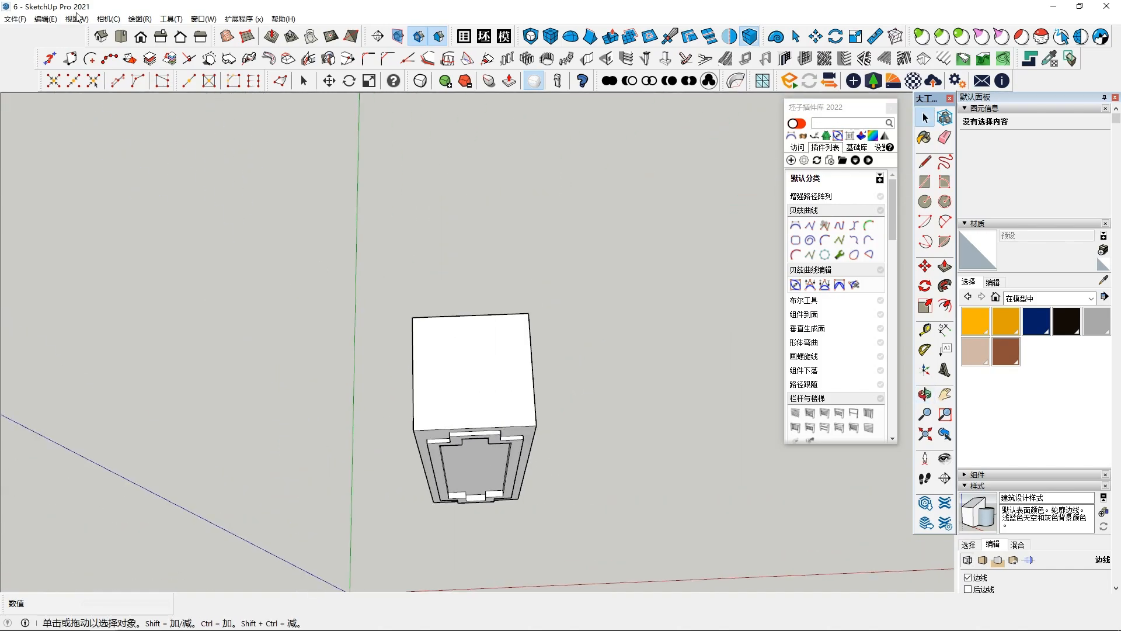
{"action": "key", "text": "space"}
{"action": "middle_click_drag", "start_coordinate": [533, 368], "coordinate": [544, 401]}
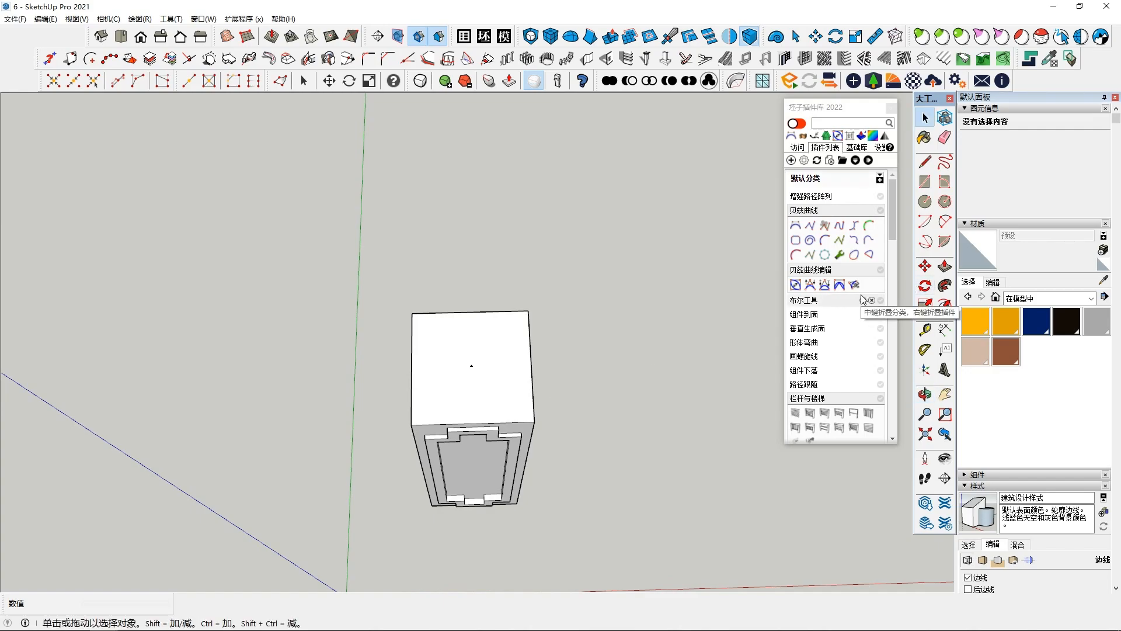
{"action": "left_click", "coordinate": [945, 201]}
{"action": "left_click", "coordinate": [471, 366]}
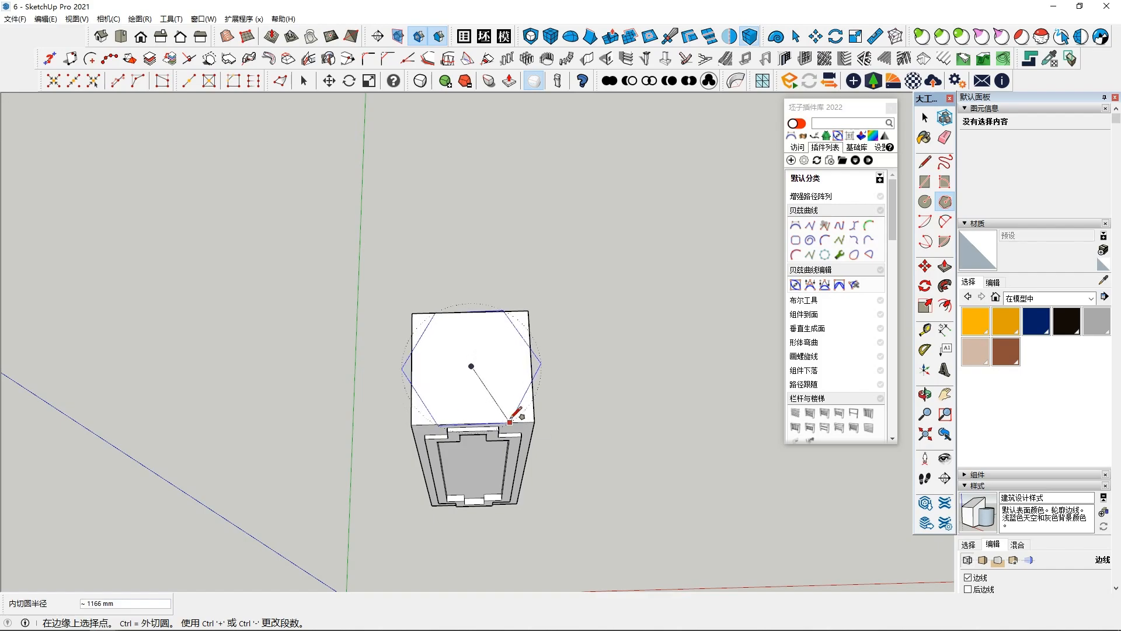
{"action": "scroll", "coordinate": [509, 417], "scroll_direction": "up", "scroll_amount": 3}
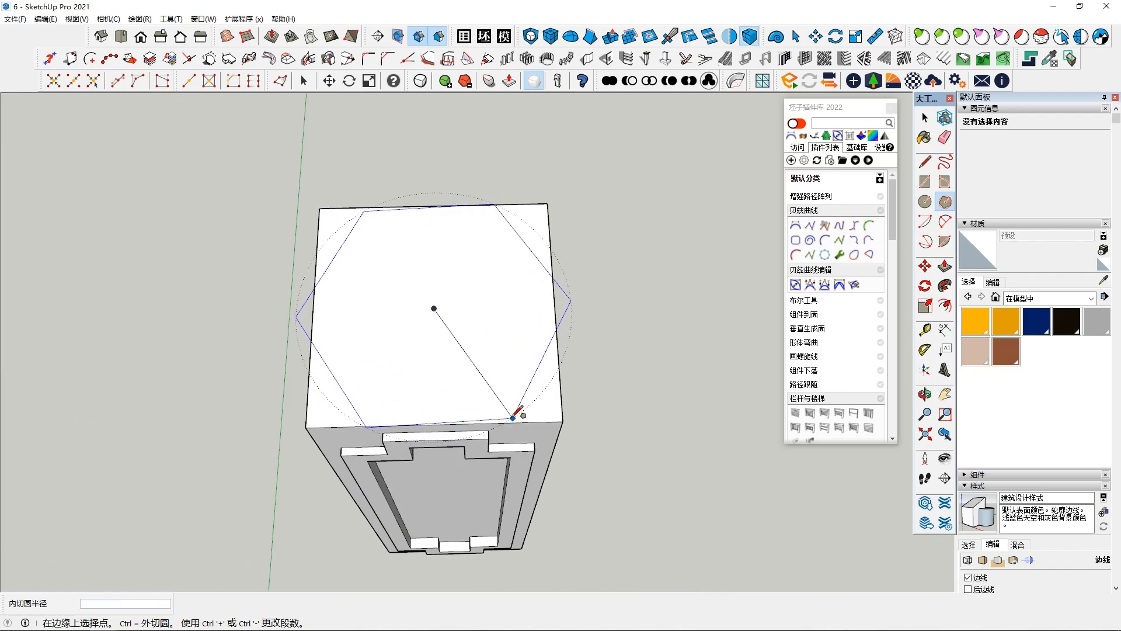
{"action": "left_click", "coordinate": [435, 425]}
{"action": "middle_click_drag", "start_coordinate": [435, 424], "coordinate": [472, 340]}
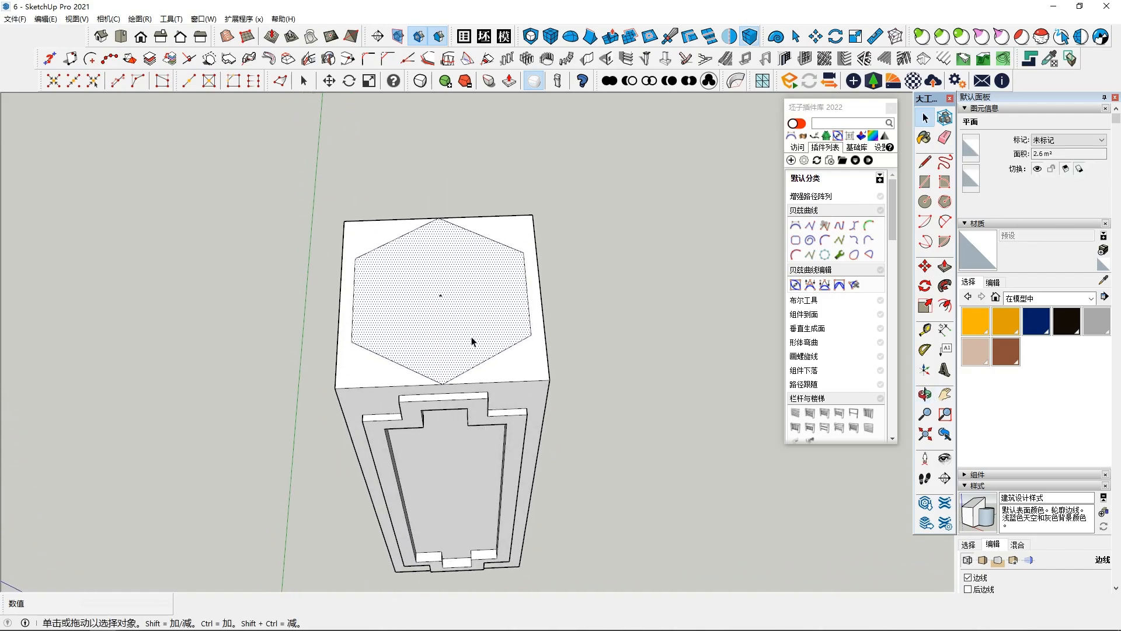
{"action": "key", "text": "ctrl+z"}
Draw a smaller six-sided polygon centred on the column's top face and pull it up into a tall prism.
{"action": "left_click", "coordinate": [945, 202]}
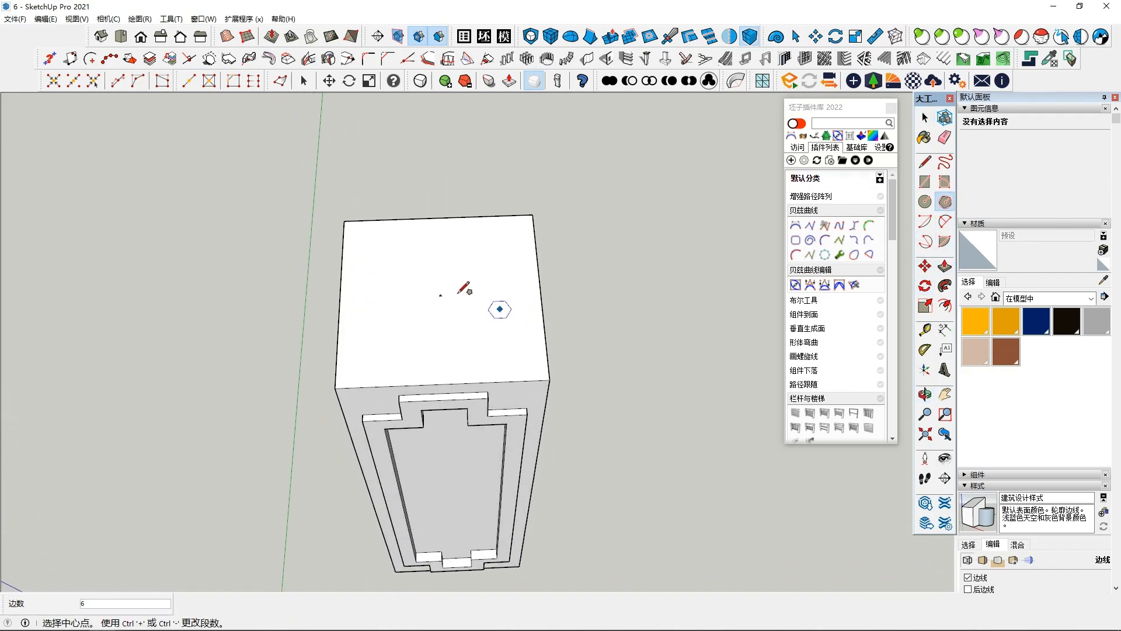
{"action": "left_click", "coordinate": [440, 295]}
{"action": "left_click", "coordinate": [480, 309]}
{"action": "mouse_move", "coordinate": [480, 309]}
{"action": "middle_mouse_down"}
{"action": "mouse_move", "coordinate": [430, 288]}
{"action": "mouse_move", "coordinate": [450, 313]}
{"action": "mouse_move", "coordinate": [465, 269]}
{"action": "mouse_move", "coordinate": [492, 328]}
{"action": "middle_mouse_up"}
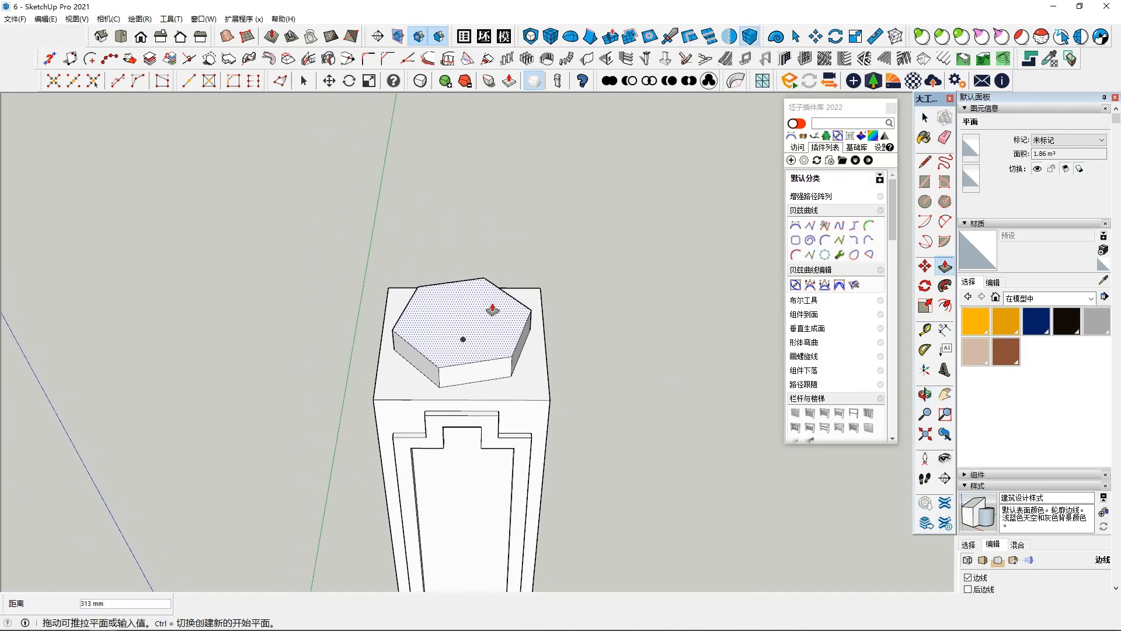
{"action": "left_click", "coordinate": [483, 203]}
{"action": "middle_click_drag", "start_coordinate": [483, 204], "coordinate": [494, 299]}
{"action": "key", "text": "space"}
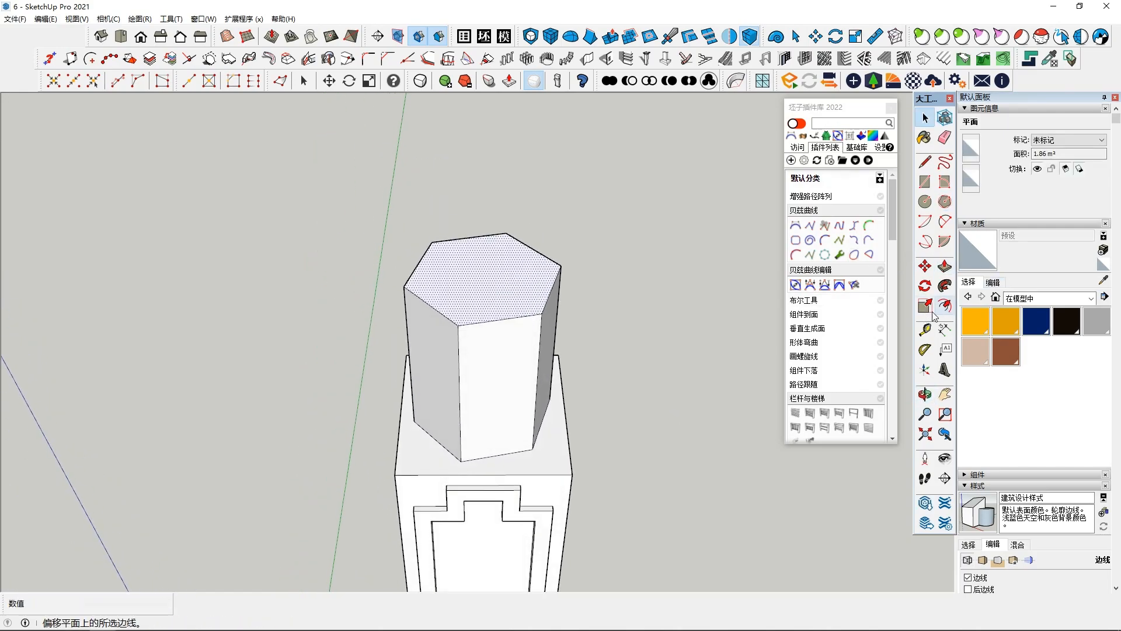
Pull the prism's top face up slightly as a new thin layer, keeping the existing edges.
{"action": "left_click", "coordinate": [938, 261]}
{"action": "key", "text": "ctrl"}
{"action": "left_click", "coordinate": [500, 279]}
{"action": "left_click", "coordinate": [501, 267]}
{"action": "key", "text": "space"}
{"action": "middle_click_drag", "start_coordinate": [736, 277], "coordinate": [744, 270]}
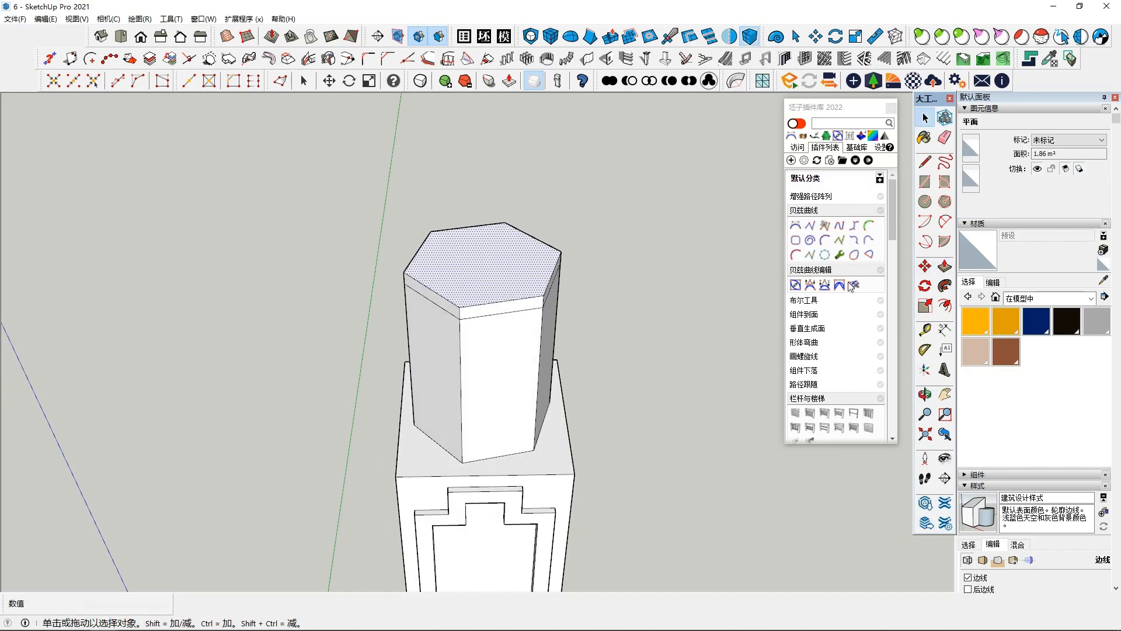
Scale the prism's top face down about its centre to taper the thin upper layer.
{"action": "left_click", "coordinate": [922, 309]}
{"action": "left_click", "coordinate": [571, 306], "text": "ctrl"}
{"action": "left_click", "coordinate": [554, 297], "text": "ctrl"}
{"action": "middle_click_drag", "start_coordinate": [544, 263], "coordinate": [558, 232]}
{"action": "key", "text": "space"}
Select the whole column with its hexagonal head and make it a group.
{"action": "scroll", "coordinate": [595, 350], "scroll_direction": "down", "scroll_amount": 1}
{"action": "middle_click_drag", "start_coordinate": [591, 346], "coordinate": [578, 257]}
{"action": "middle_click_drag", "start_coordinate": [578, 257], "coordinate": [637, 315], "text": "shift"}
{"action": "scroll", "coordinate": [553, 355], "scroll_direction": "down", "scroll_amount": 2}
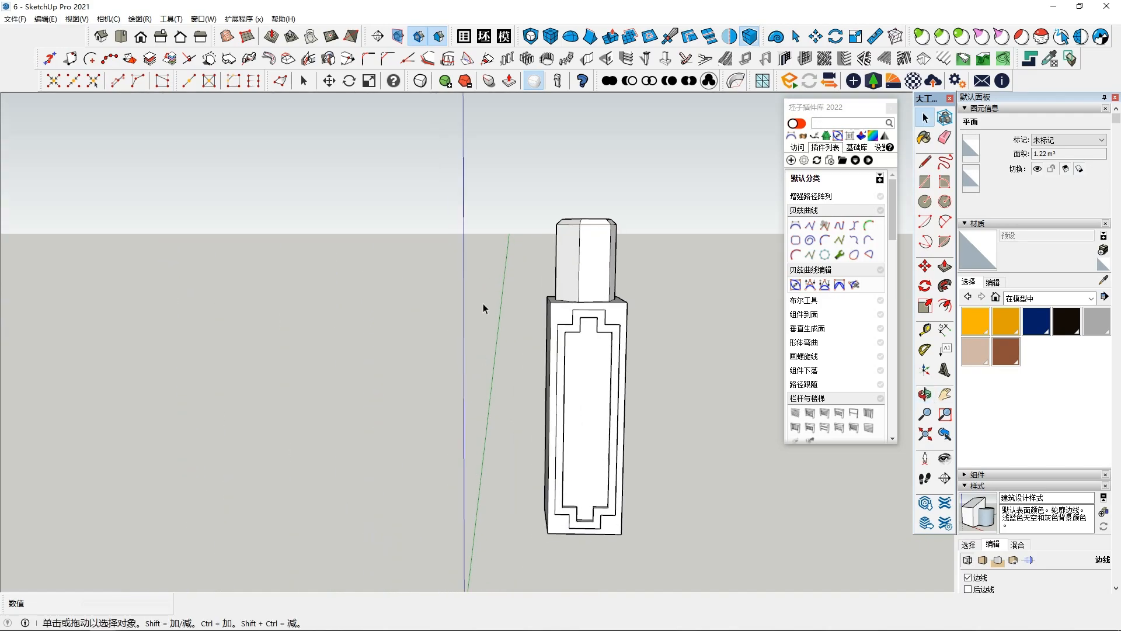
{"action": "middle_click_drag", "start_coordinate": [485, 298], "coordinate": [656, 333]}
{"action": "triple_click", "coordinate": [533, 378]}
{"action": "right_click", "coordinate": [534, 374]}
{"action": "left_click", "coordinate": [570, 276]}
{"action": "middle_click_drag", "start_coordinate": [542, 356], "coordinate": [689, 372]}
{"action": "left_click", "coordinate": [613, 368]}
Draw an eight-sided polygon near the upper end of the column's plain side face.
{"action": "left_click", "coordinate": [534, 338]}
{"action": "scroll", "coordinate": [529, 336], "scroll_direction": "up", "scroll_amount": 1}
{"action": "middle_click_drag", "start_coordinate": [519, 327], "coordinate": [588, 337]}
{"action": "left_click", "coordinate": [946, 202]}
{"action": "scroll", "coordinate": [564, 354], "scroll_direction": "up", "scroll_amount": 1}
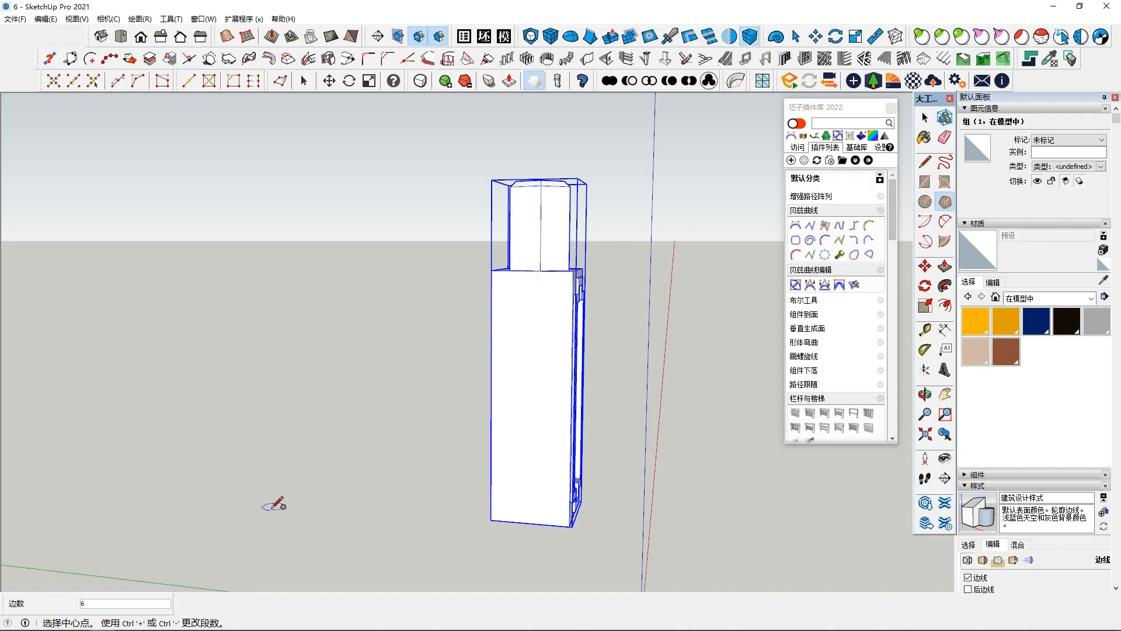
{"action": "left_click", "coordinate": [531, 313]}
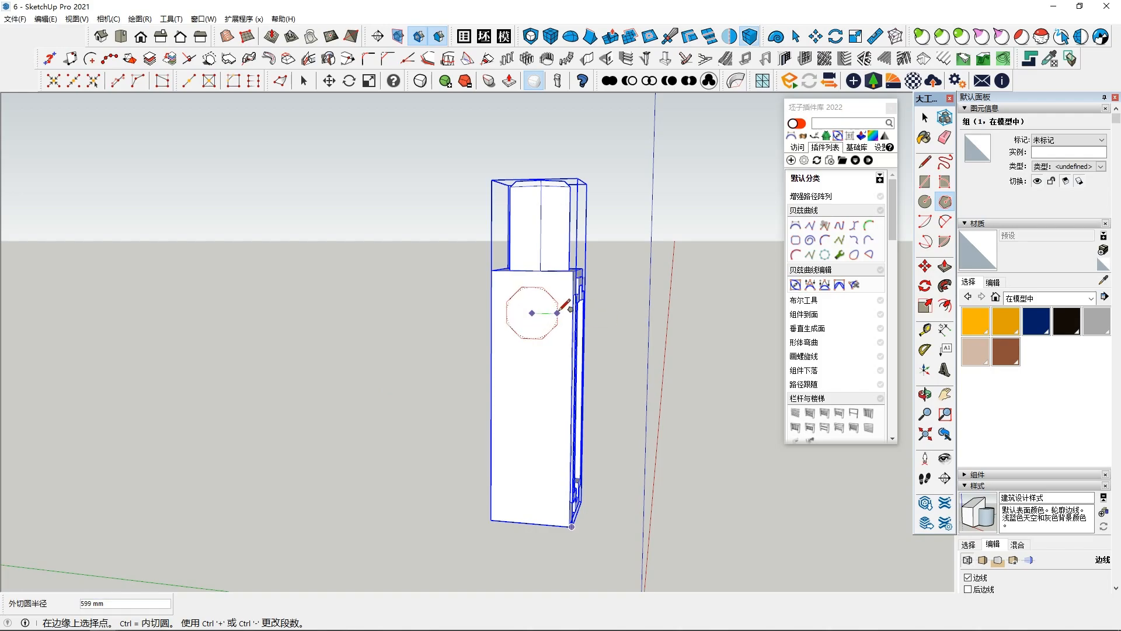
{"action": "left_click", "coordinate": [553, 310]}
{"action": "key", "text": "space"}
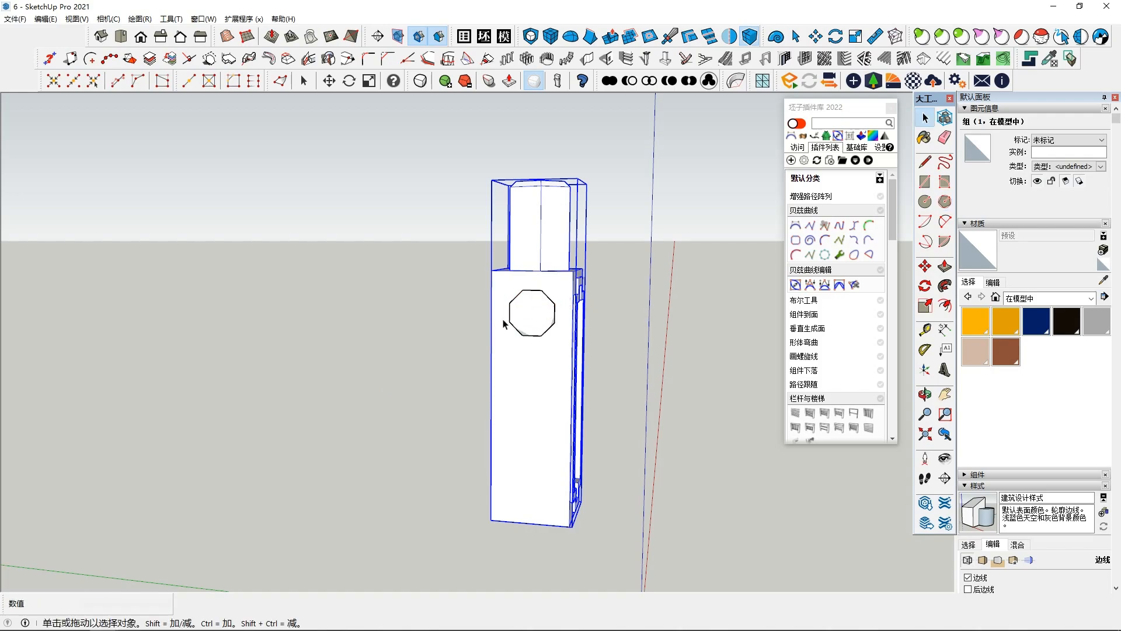
Extrude the octagon outward from the column's side face into a long horizontal rail.
{"action": "left_click", "coordinate": [459, 337]}
{"action": "double_click", "coordinate": [547, 304]}
{"action": "key", "text": "m"}
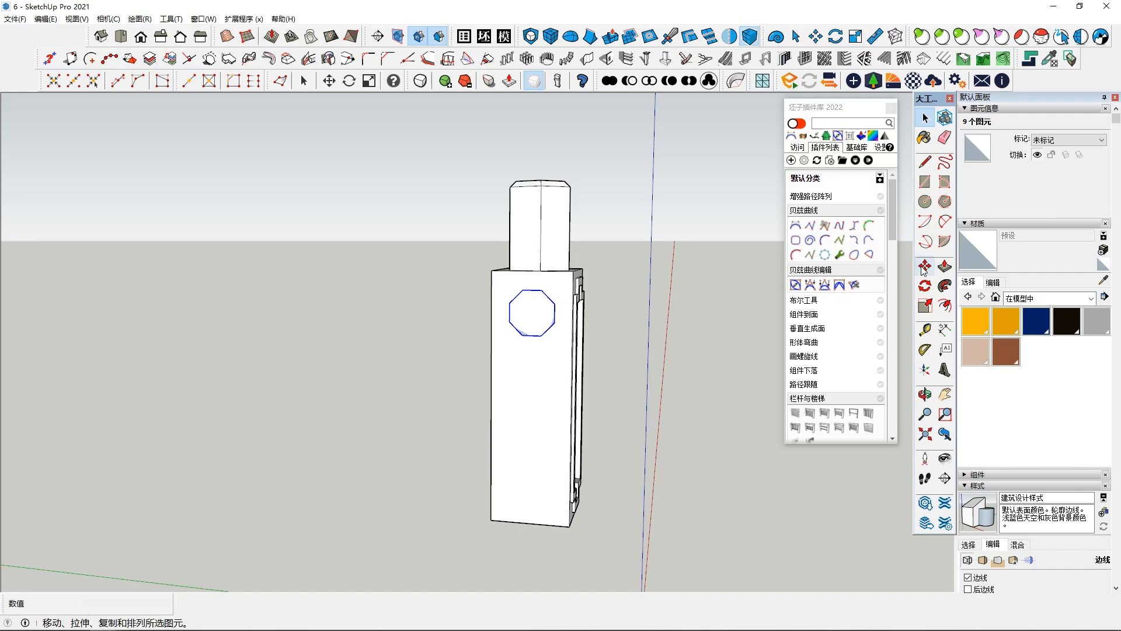
{"action": "middle_click_drag", "start_coordinate": [543, 300], "coordinate": [526, 321]}
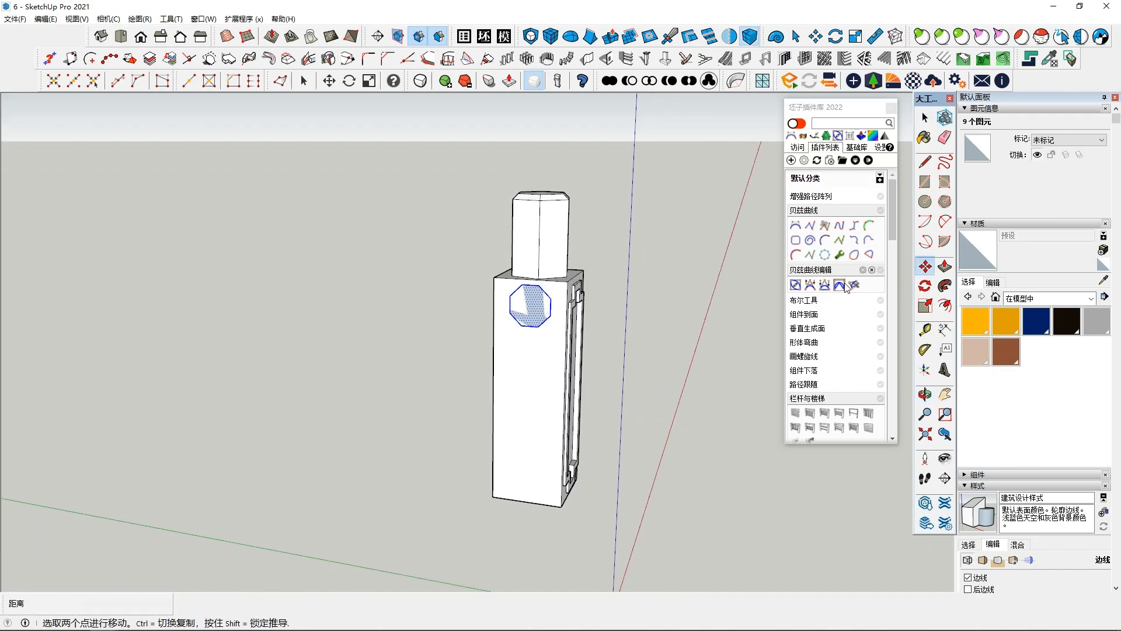
{"action": "scroll", "coordinate": [876, 301], "scroll_direction": "down", "scroll_amount": 5}
{"action": "left_click", "coordinate": [527, 303]}
{"action": "middle_click_drag", "start_coordinate": [292, 367], "coordinate": [385, 271]}
{"action": "left_click", "coordinate": [367, 323]}
{"action": "middle_click_drag", "start_coordinate": [475, 348], "coordinate": [504, 341]}
{"action": "key", "text": "space"}
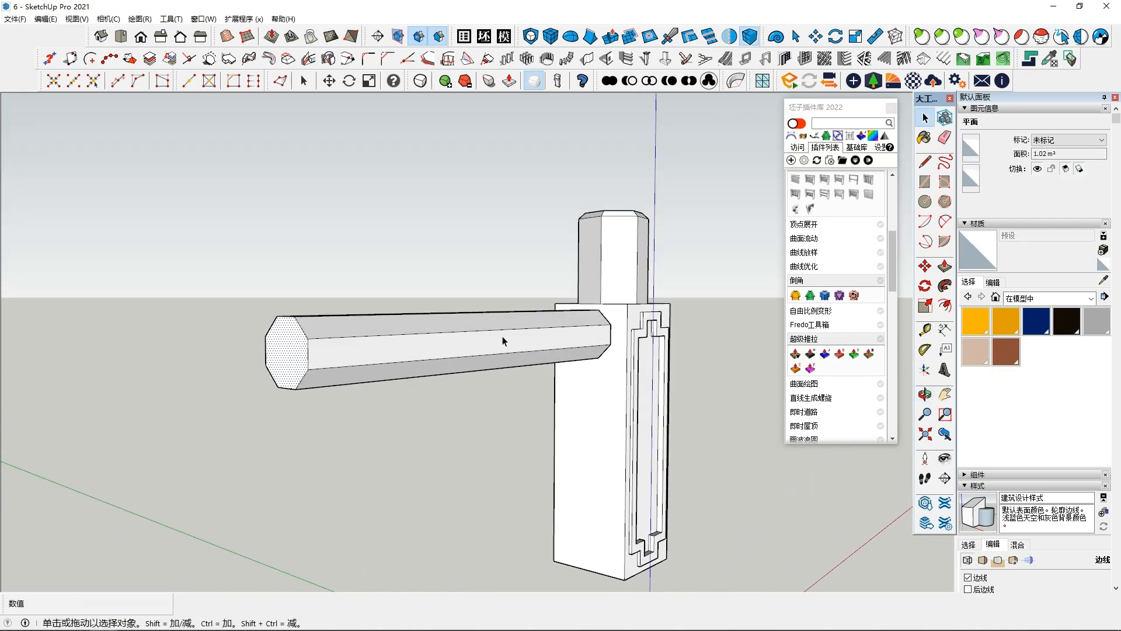
Select the entire octagonal rail and make it a group.
{"action": "scroll", "coordinate": [504, 341], "scroll_direction": "down", "scroll_amount": 1}
{"action": "triple_click", "coordinate": [503, 342]}
{"action": "right_click", "coordinate": [504, 342]}
{"action": "left_click", "coordinate": [540, 277]}
Draw a tall rectangle about 1110 mm wide on the column's side face directly beneath the rail.
{"action": "middle_click_drag", "start_coordinate": [572, 425], "coordinate": [597, 328]}
{"action": "scroll", "coordinate": [571, 411], "scroll_direction": "up", "scroll_amount": 2}
{"action": "scroll", "coordinate": [570, 364], "scroll_direction": "up", "scroll_amount": 1}
{"action": "middle_click_drag", "start_coordinate": [545, 434], "coordinate": [580, 335]}
{"action": "middle_click_drag", "start_coordinate": [577, 515], "coordinate": [640, 442]}
{"action": "middle_click_drag", "start_coordinate": [631, 299], "coordinate": [657, 534]}
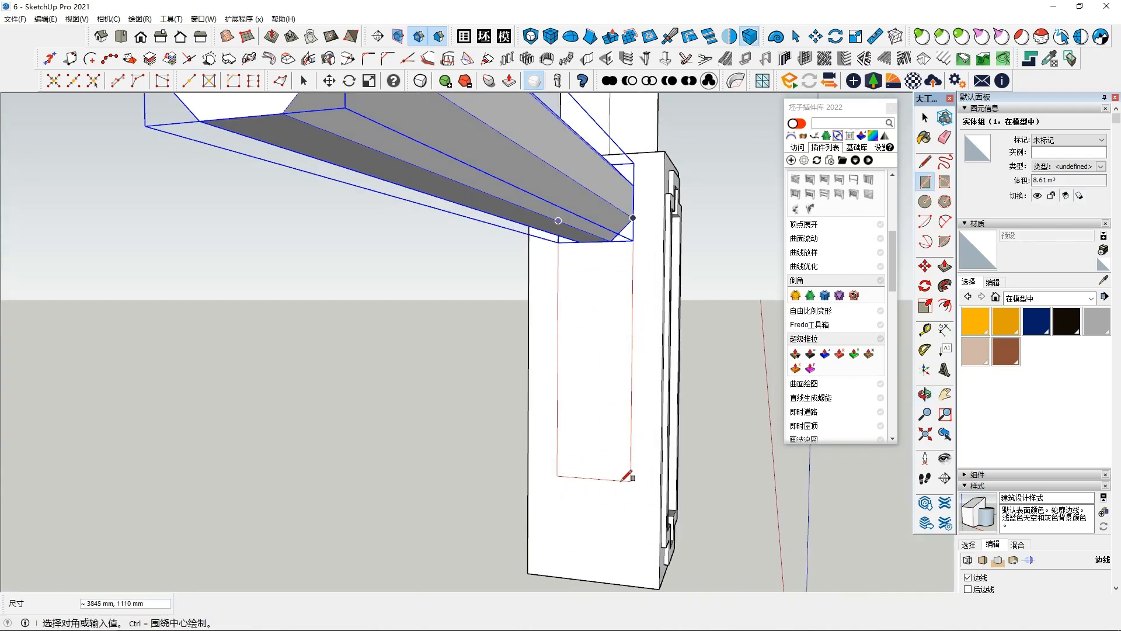
{"action": "left_click", "coordinate": [629, 531]}
{"action": "middle_click_drag", "start_coordinate": [626, 445], "coordinate": [580, 256]}
Pull the tall rectangle outward into a vertical strip and make it a group.
{"action": "key", "text": "space"}
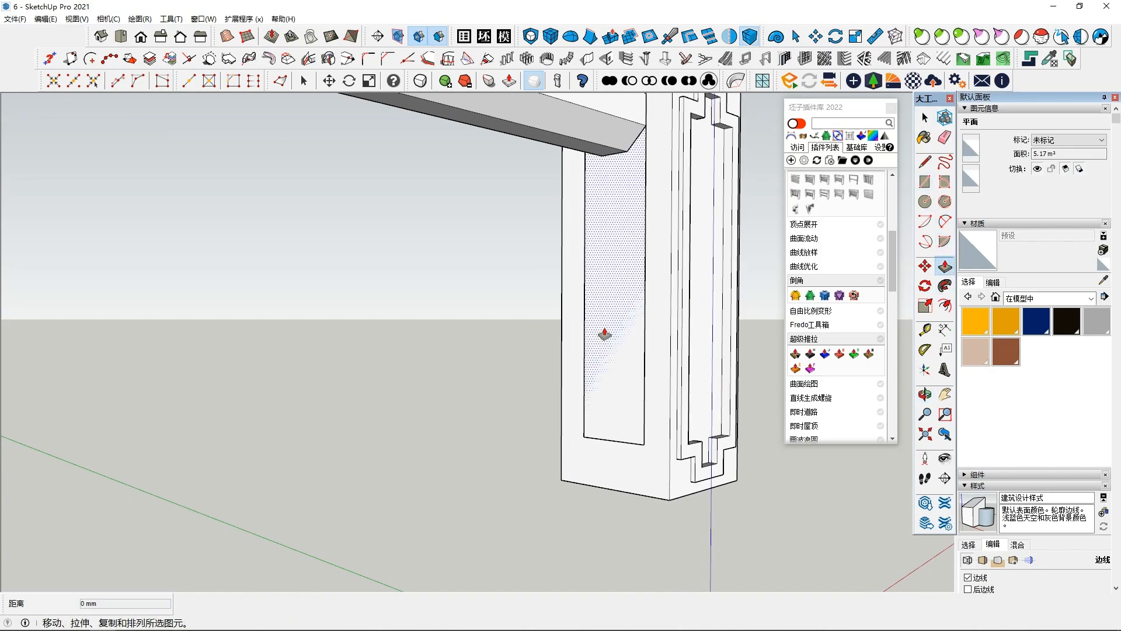
{"action": "key", "text": "space"}
{"action": "middle_click_drag", "start_coordinate": [604, 318], "coordinate": [635, 337]}
{"action": "triple_click", "coordinate": [601, 321]}
{"action": "right_click", "coordinate": [601, 323]}
{"action": "left_click", "coordinate": [633, 303]}
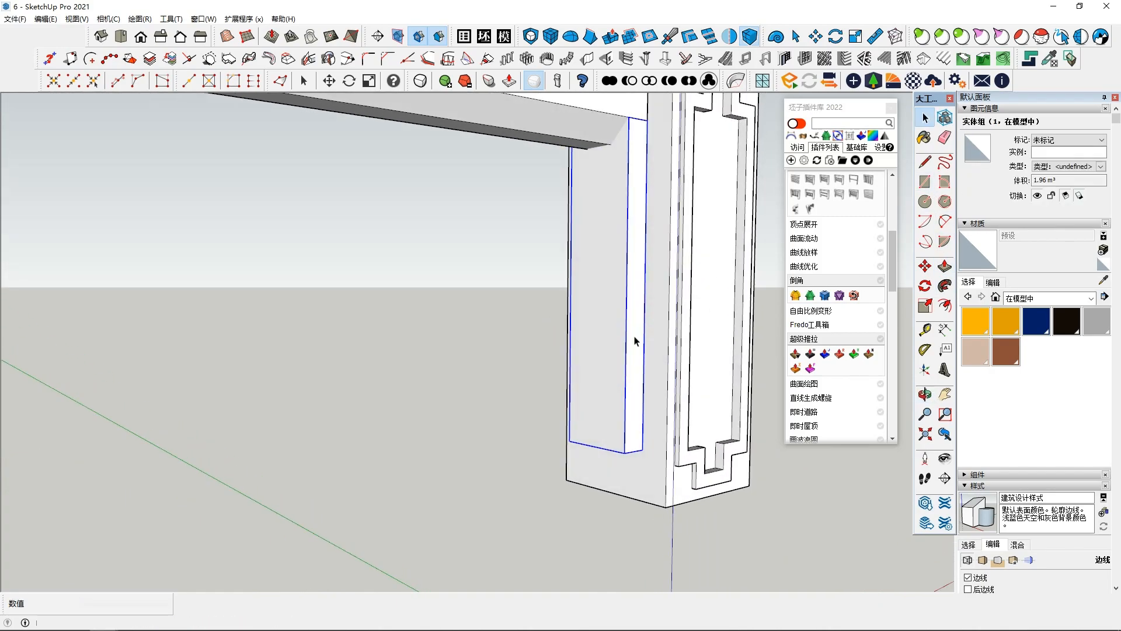
Draw a small rectangle on the vertical strip against the rail's underside and extrude it along the rail.
{"action": "middle_click_drag", "start_coordinate": [586, 376], "coordinate": [742, 228]}
{"action": "scroll", "coordinate": [590, 225], "scroll_direction": "up", "scroll_amount": 4}
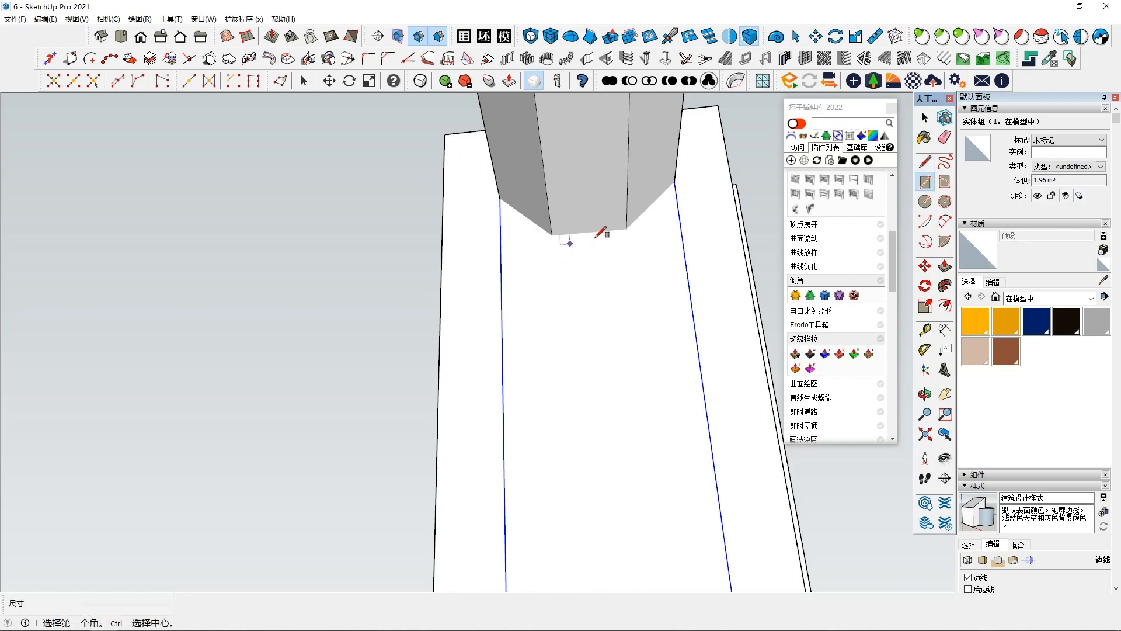
{"action": "left_click", "coordinate": [583, 232]}
{"action": "left_click", "coordinate": [596, 268]}
{"action": "key", "text": "space"}
{"action": "left_click", "coordinate": [591, 259]}
{"action": "mouse_move", "coordinate": [590, 263]}
{"action": "middle_mouse_down"}
{"action": "mouse_move", "coordinate": [506, 359]}
{"action": "mouse_move", "coordinate": [476, 363]}
{"action": "middle_mouse_up"}
{"action": "key", "text": "p"}
{"action": "scroll", "coordinate": [632, 308], "scroll_direction": "down", "scroll_amount": 8}
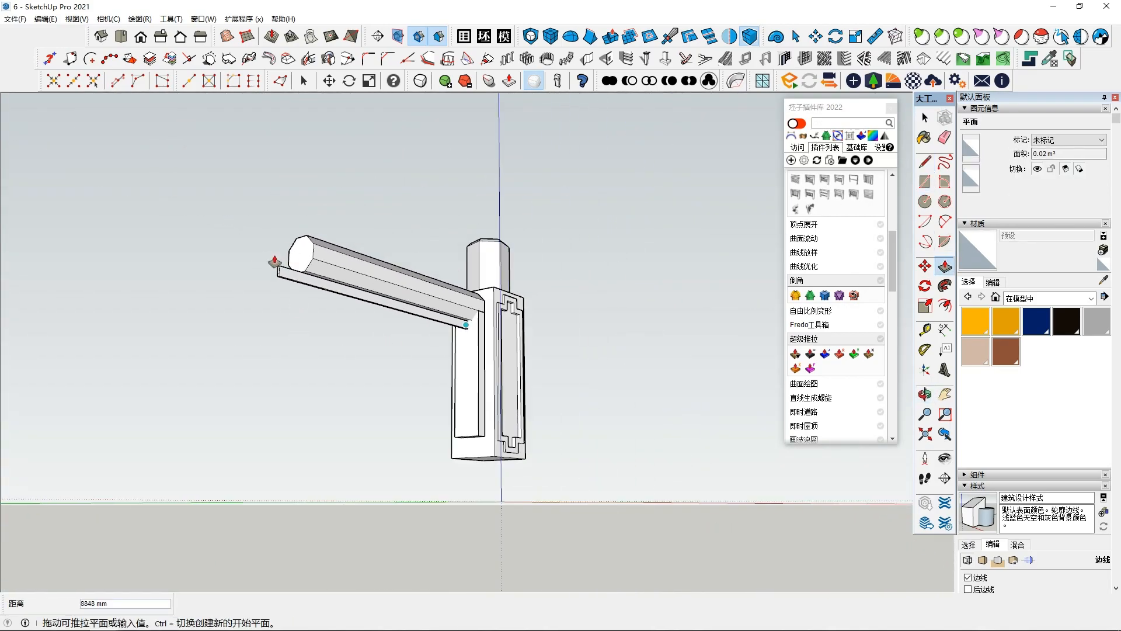
Narrow the vertical strip group symmetrically about its centre with the Scale tool.
{"action": "scroll", "coordinate": [410, 310], "scroll_direction": "up", "scroll_amount": 2}
{"action": "middle_click_drag", "start_coordinate": [420, 315], "coordinate": [557, 417]}
{"action": "scroll", "coordinate": [478, 367], "scroll_direction": "up", "scroll_amount": 3}
{"action": "scroll", "coordinate": [540, 409], "scroll_direction": "up", "scroll_amount": 2}
{"action": "key", "text": "space"}
{"action": "middle_click_drag", "start_coordinate": [495, 388], "coordinate": [523, 370]}
{"action": "left_click", "coordinate": [507, 379]}
{"action": "key", "text": "s"}
{"action": "middle_click_drag", "start_coordinate": [504, 416], "coordinate": [476, 439]}
{"action": "left_click_drag", "start_coordinate": [523, 417], "coordinate": [515, 417], "text": "ctrl"}
{"action": "mouse_move", "coordinate": [514, 417]}
{"action": "middle_mouse_down"}
{"action": "mouse_move", "coordinate": [479, 390]}
{"action": "mouse_move", "coordinate": [503, 424]}
{"action": "middle_mouse_up"}
{"action": "left_click_drag", "start_coordinate": [512, 417], "coordinate": [505, 416], "text": "ctrl"}
{"action": "key", "text": "space"}
{"action": "scroll", "coordinate": [458, 454], "scroll_direction": "down", "scroll_amount": 2}
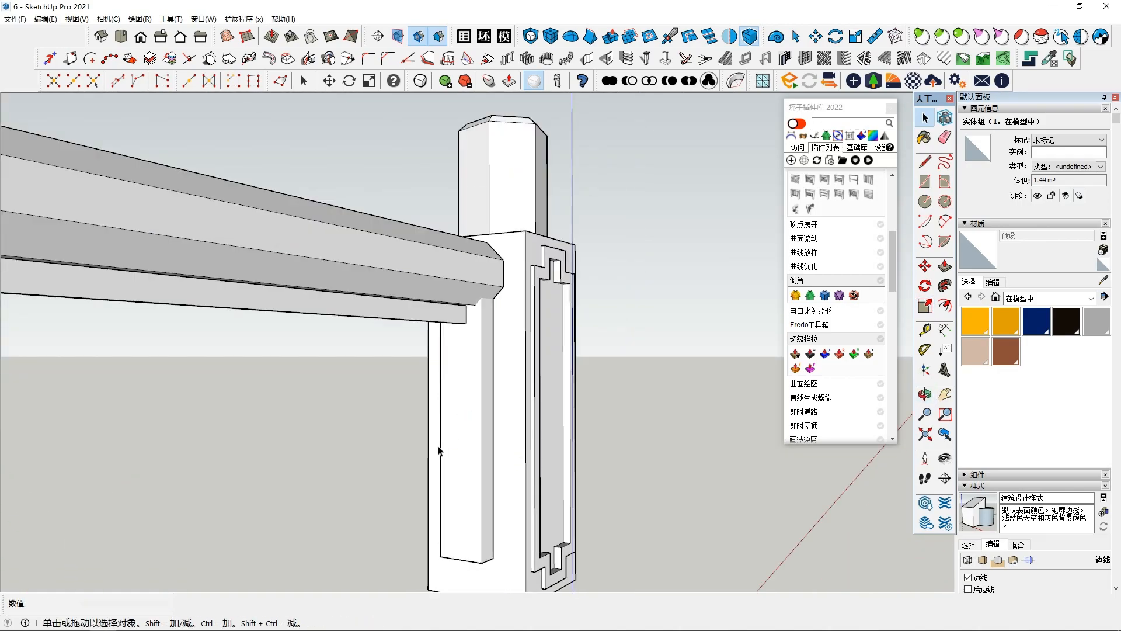
Select the whole thin bar beneath the octagonal rail and make it a group.
{"action": "left_click", "coordinate": [408, 458]}
{"action": "middle_click_drag", "start_coordinate": [412, 452], "coordinate": [501, 357]}
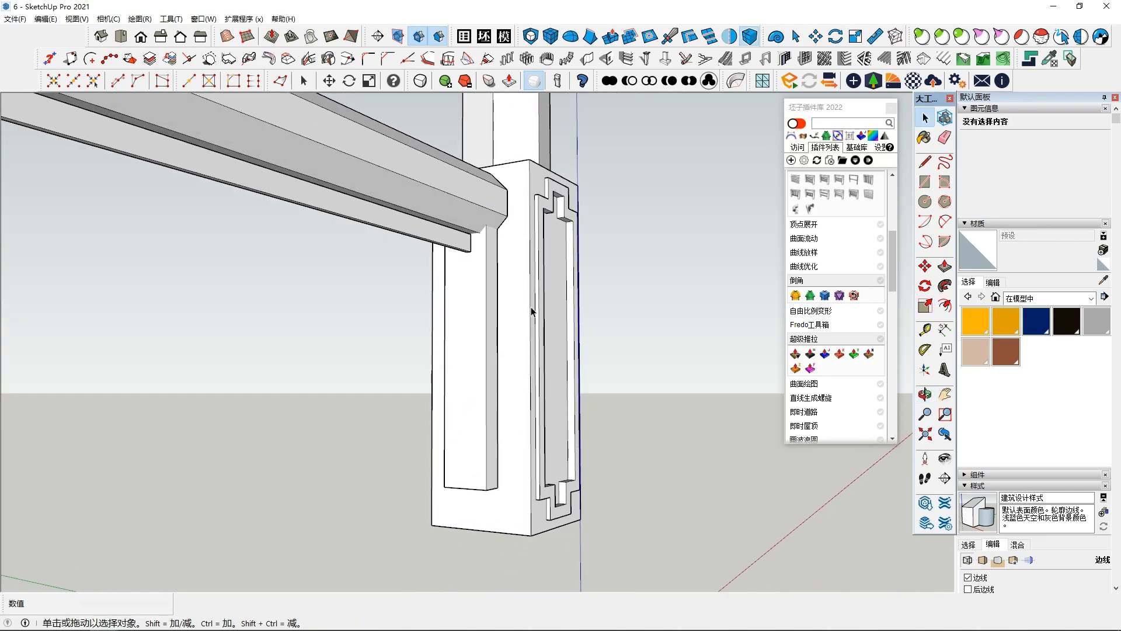
{"action": "middle_click_drag", "start_coordinate": [532, 308], "coordinate": [523, 232]}
{"action": "left_click", "coordinate": [480, 245]}
{"action": "scroll", "coordinate": [474, 260], "scroll_direction": "up", "scroll_amount": 3}
{"action": "middle_click_drag", "start_coordinate": [460, 262], "coordinate": [437, 263]}
{"action": "triple_click", "coordinate": [435, 261]}
{"action": "right_click", "coordinate": [435, 261]}
{"action": "left_click", "coordinate": [473, 302]}
{"action": "middle_click_drag", "start_coordinate": [474, 300], "coordinate": [552, 297]}
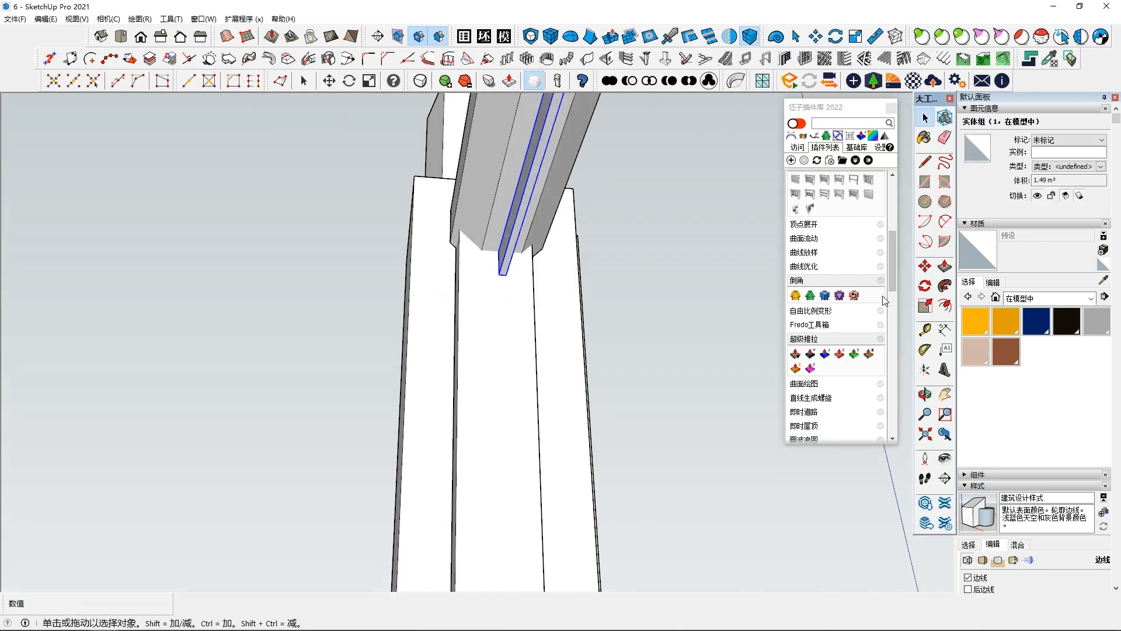
Move the thin bar group about 188 mm sideways beneath the octagonal rail.
{"action": "left_click", "coordinate": [924, 267]}
{"action": "left_click", "coordinate": [502, 274]}
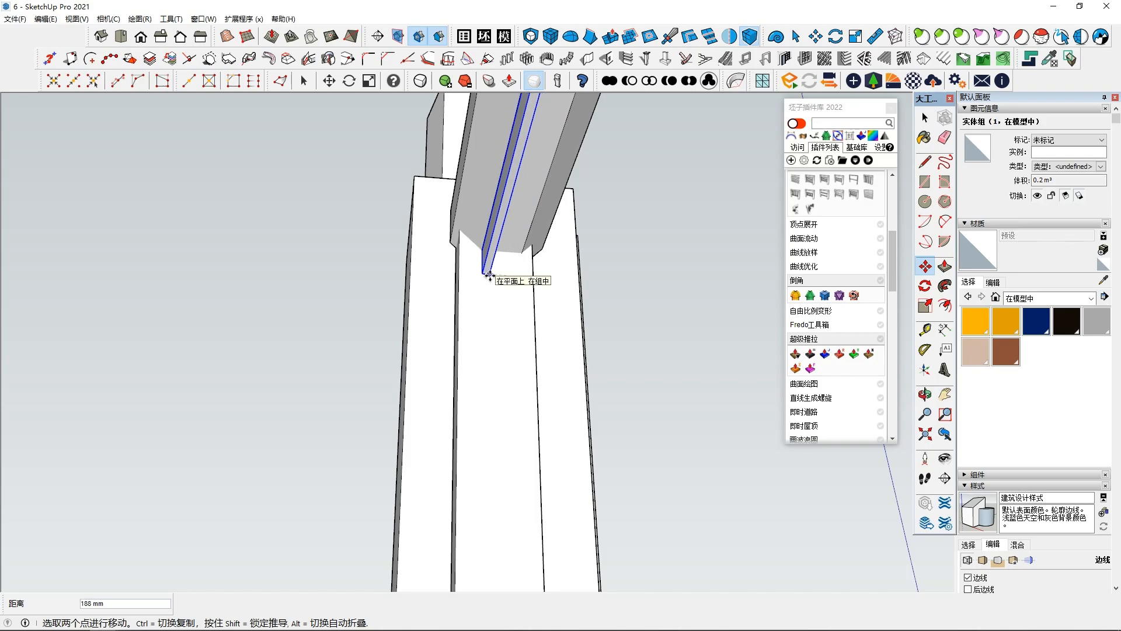
{"action": "left_click", "coordinate": [492, 275]}
{"action": "middle_click_drag", "start_coordinate": [491, 275], "coordinate": [353, 306]}
{"action": "key", "text": "space"}
{"action": "middle_click_drag", "start_coordinate": [458, 368], "coordinate": [505, 369]}
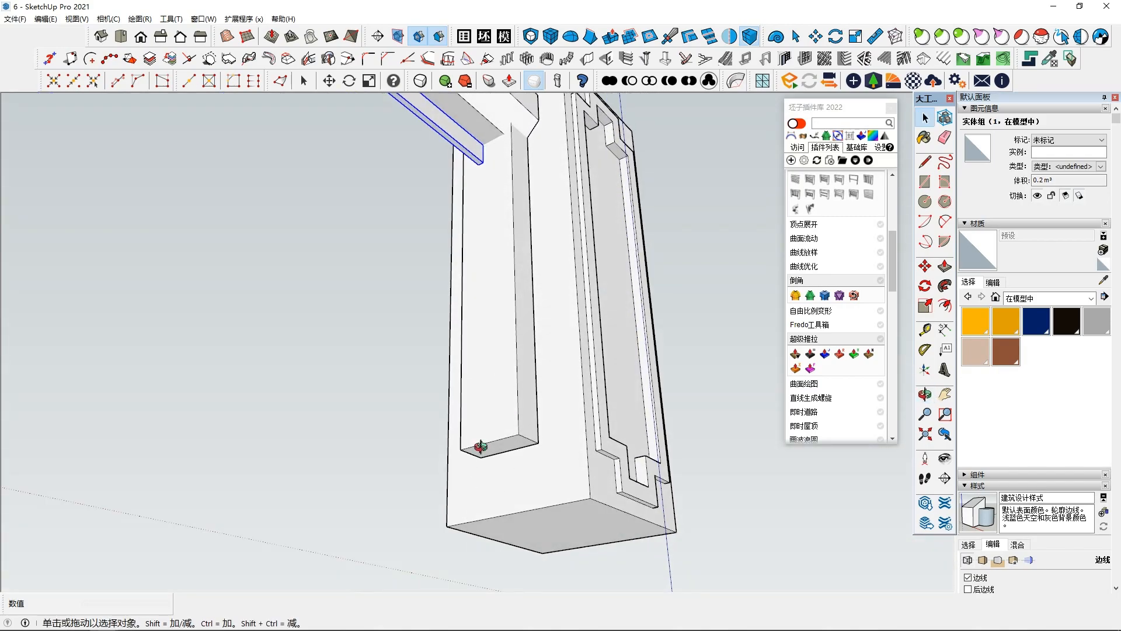
Open the vertical strip group on the column for editing and pull its bottom face downward.
{"action": "middle_click_drag", "start_coordinate": [472, 476], "coordinate": [509, 423]}
{"action": "double_click", "coordinate": [512, 419]}
{"action": "key", "text": "ctrl+a"}
{"action": "left_click", "coordinate": [532, 421]}
{"action": "key", "text": "p"}
{"action": "left_click_drag", "start_coordinate": [503, 426], "coordinate": [501, 438]}
{"action": "key", "text": "space"}
{"action": "left_click", "coordinate": [404, 381]}
{"action": "middle_click_drag", "start_coordinate": [404, 381], "coordinate": [426, 429]}
Draw a rectangle across the full width of the vertical strip, below the thin bar.
{"action": "middle_click_drag", "start_coordinate": [503, 343], "coordinate": [490, 321]}
{"action": "left_click", "coordinate": [925, 181]}
{"action": "left_click", "coordinate": [488, 327]}
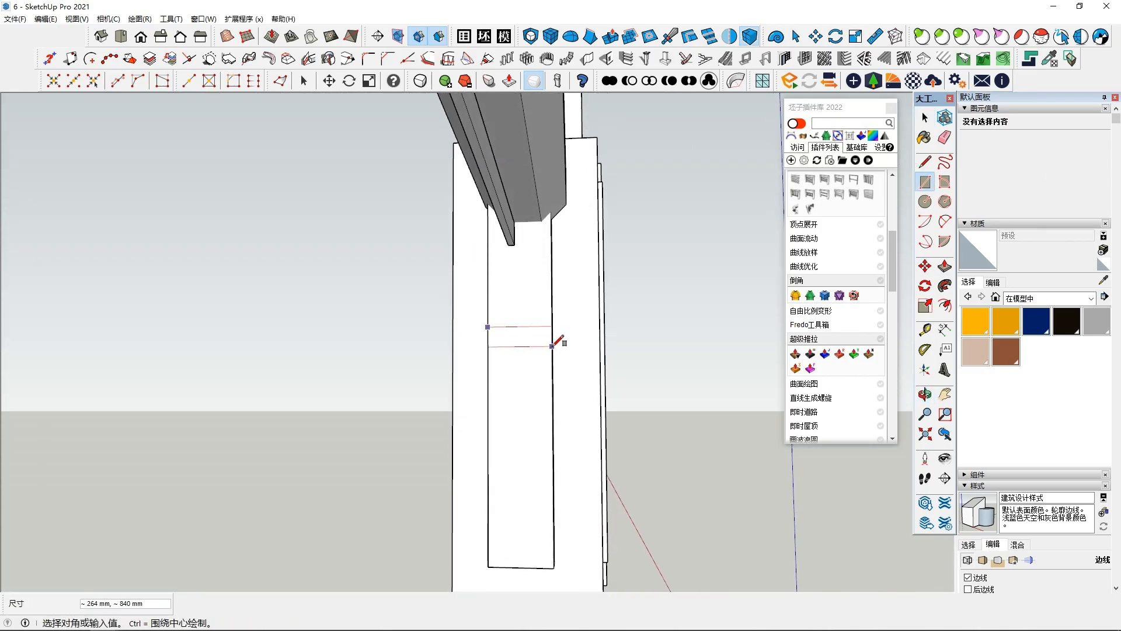
{"action": "key", "text": "space"}
Extrude the rectangle on the vertical strip into a lower bar reaching the octagonal rail's far end.
{"action": "middle_click_drag", "start_coordinate": [500, 373], "coordinate": [408, 411]}
{"action": "left_click", "coordinate": [489, 354]}
{"action": "left_click", "coordinate": [945, 265]}
{"action": "scroll", "coordinate": [362, 371], "scroll_direction": "down", "scroll_amount": 2}
{"action": "left_click", "coordinate": [484, 365]}
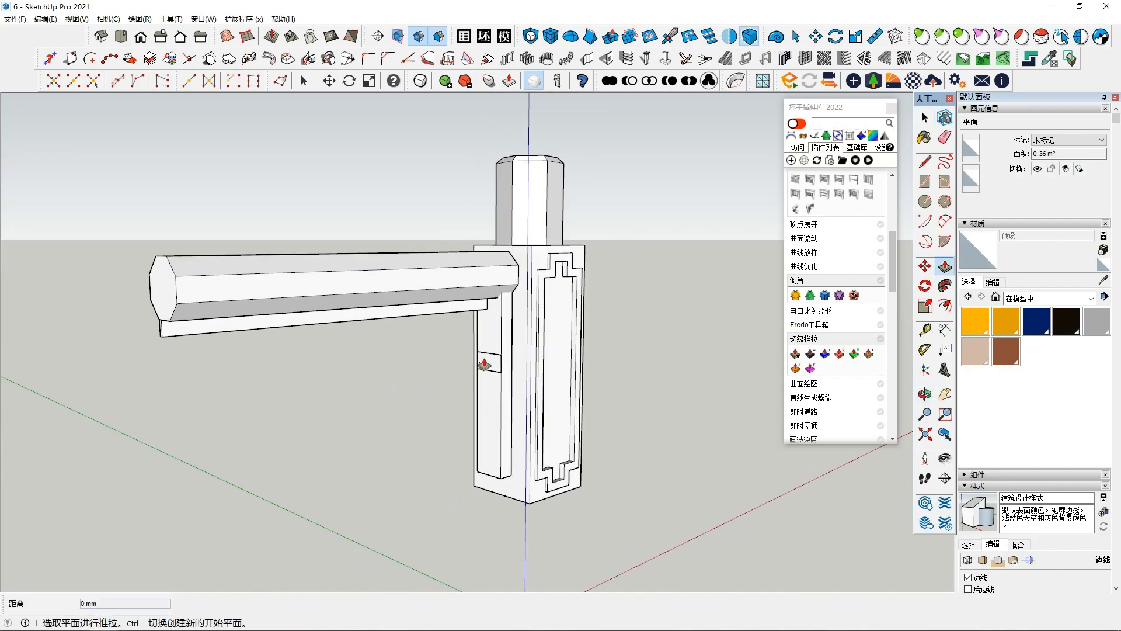
{"action": "left_click", "coordinate": [483, 365]}
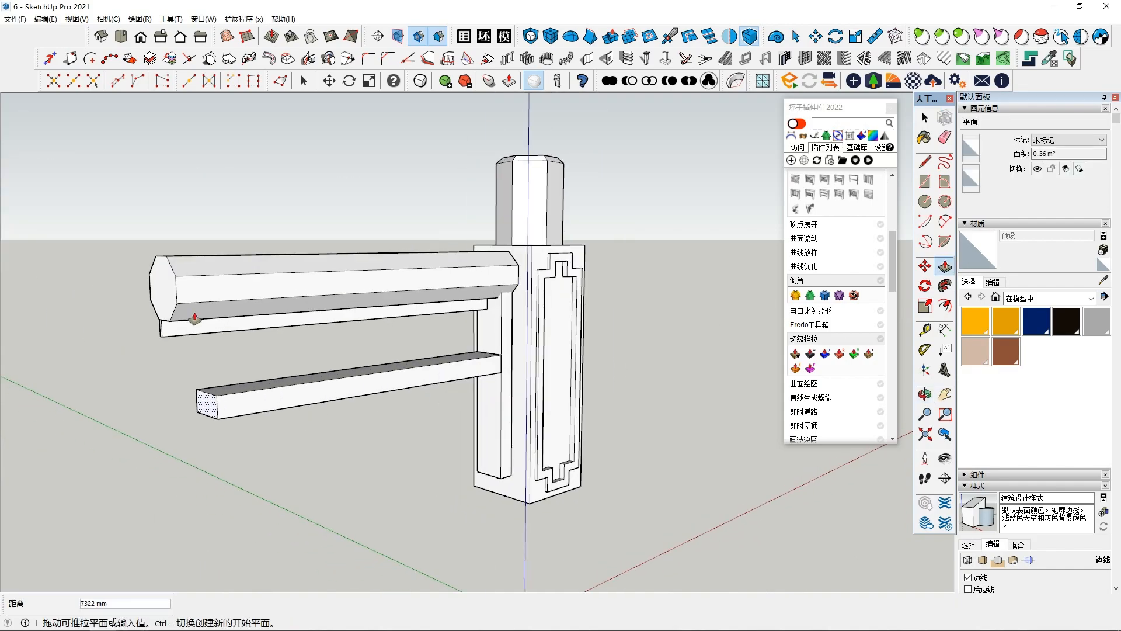
{"action": "left_click", "coordinate": [162, 299]}
Draw an upright rectangle about 2197 × 1206 mm beneath the lower bar, against the vertical strip.
{"action": "middle_click_drag", "start_coordinate": [446, 409], "coordinate": [369, 403]}
{"action": "key", "text": "space"}
{"action": "left_click", "coordinate": [417, 371]}
{"action": "middle_click_drag", "start_coordinate": [417, 370], "coordinate": [487, 392]}
{"action": "scroll", "coordinate": [676, 384], "scroll_direction": "down", "scroll_amount": 1}
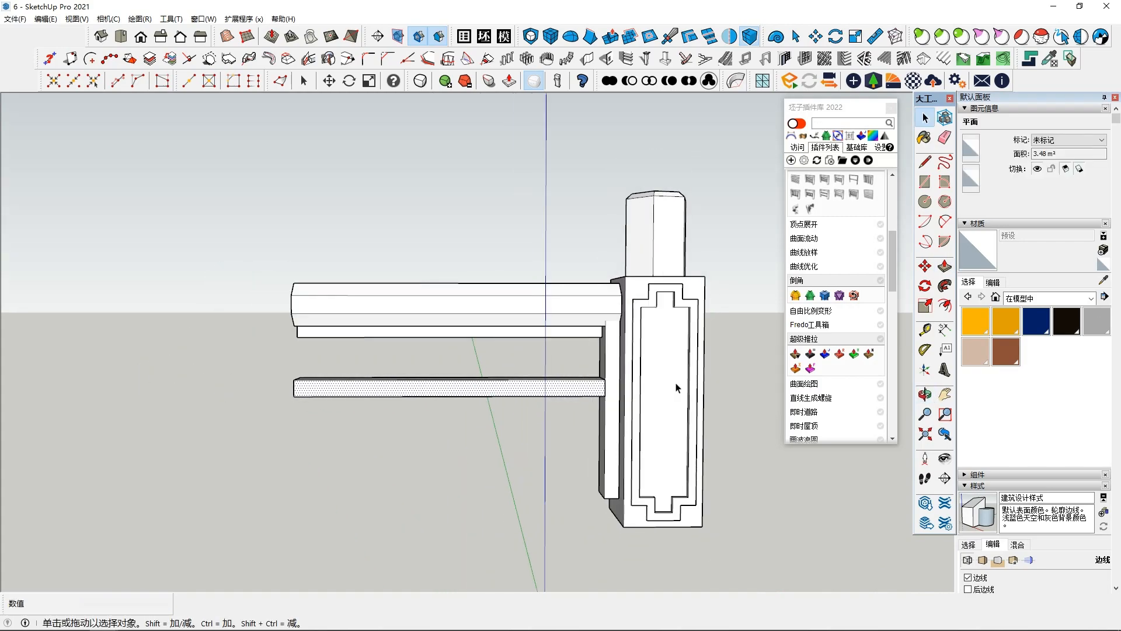
{"action": "middle_click_drag", "start_coordinate": [693, 418], "coordinate": [692, 483]}
{"action": "left_click", "coordinate": [533, 445]}
{"action": "mouse_move", "coordinate": [533, 445]}
{"action": "middle_mouse_down"}
{"action": "mouse_move", "coordinate": [530, 425]}
{"action": "mouse_move", "coordinate": [516, 481]}
{"action": "mouse_move", "coordinate": [521, 458]}
{"action": "middle_mouse_up"}
{"action": "scroll", "coordinate": [516, 481], "scroll_direction": "down", "scroll_amount": 1}
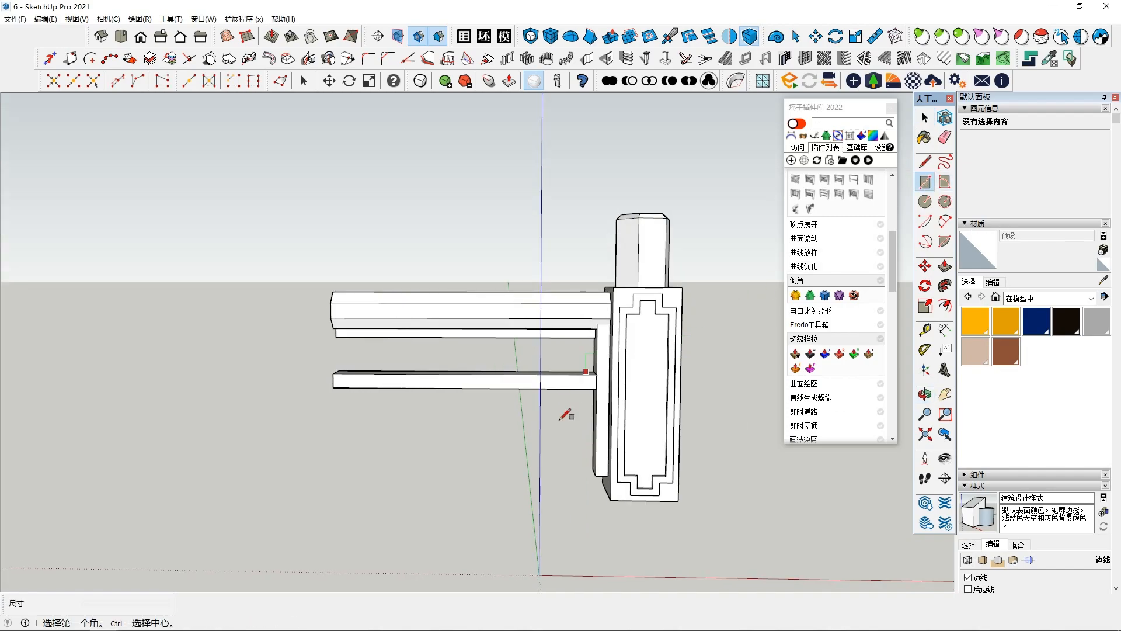
{"action": "middle_click_drag", "start_coordinate": [576, 389], "coordinate": [609, 370]}
{"action": "scroll", "coordinate": [539, 449], "scroll_direction": "up", "scroll_amount": 3}
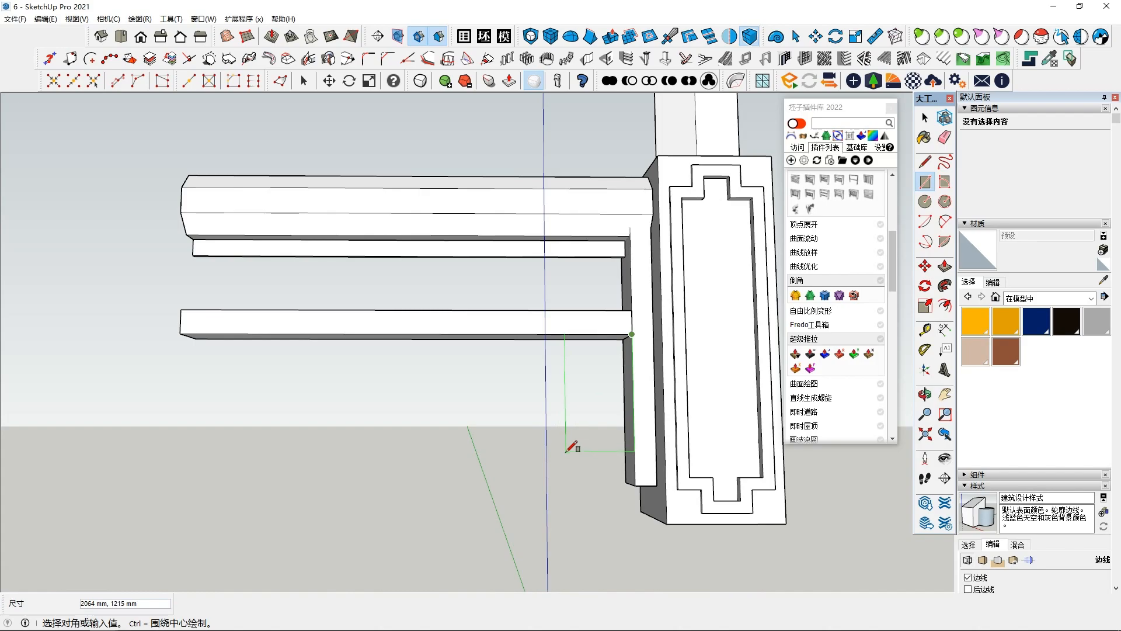
{"action": "left_click", "coordinate": [567, 457]}
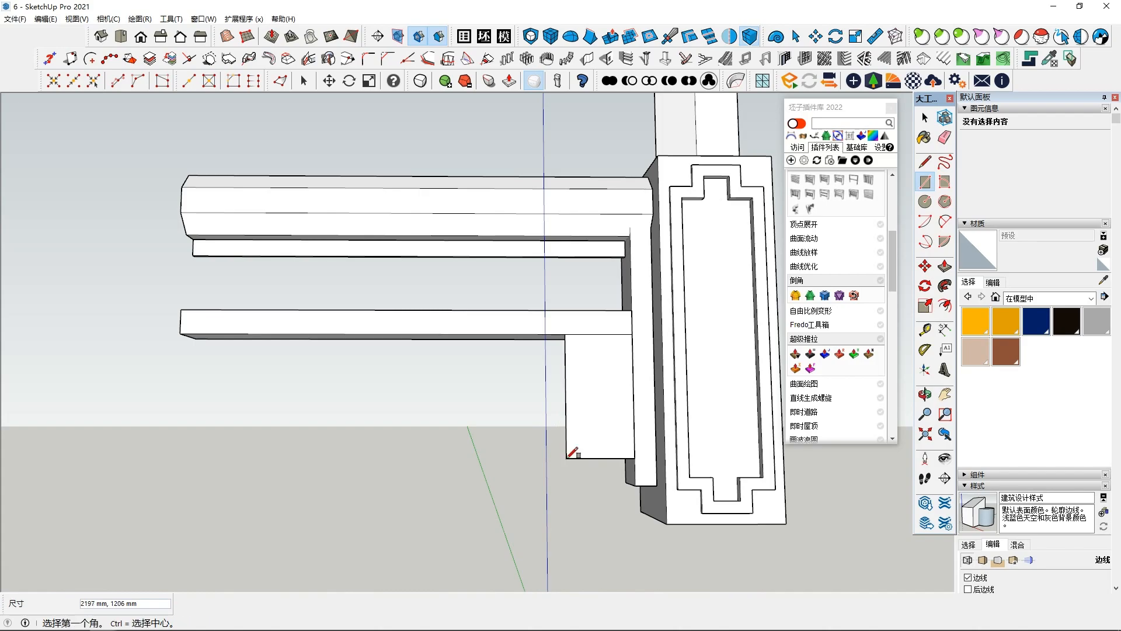
Open the octagonal rail group and pull its end face outward to lengthen the rail.
{"action": "middle_click_drag", "start_coordinate": [564, 455], "coordinate": [613, 484]}
{"action": "scroll", "coordinate": [442, 403], "scroll_direction": "down", "scroll_amount": 2}
{"action": "key", "text": "space"}
{"action": "scroll", "coordinate": [520, 453], "scroll_direction": "down", "scroll_amount": 1}
{"action": "middle_click_drag", "start_coordinate": [303, 366], "coordinate": [350, 377]}
{"action": "double_click", "coordinate": [420, 329]}
{"action": "triple_click", "coordinate": [419, 328]}
{"action": "key", "text": "p"}
{"action": "left_click", "coordinate": [419, 329]}
{"action": "scroll", "coordinate": [419, 330], "scroll_direction": "down", "scroll_amount": 2}
{"action": "middle_click_drag", "start_coordinate": [426, 379], "coordinate": [449, 328]}
{"action": "left_click", "coordinate": [218, 376]}
{"action": "key", "text": "space"}
{"action": "left_click", "coordinate": [410, 407]}
Extend the thin bar's end face to match the octagonal rail's length.
{"action": "scroll", "coordinate": [442, 327], "scroll_direction": "up", "scroll_amount": 4}
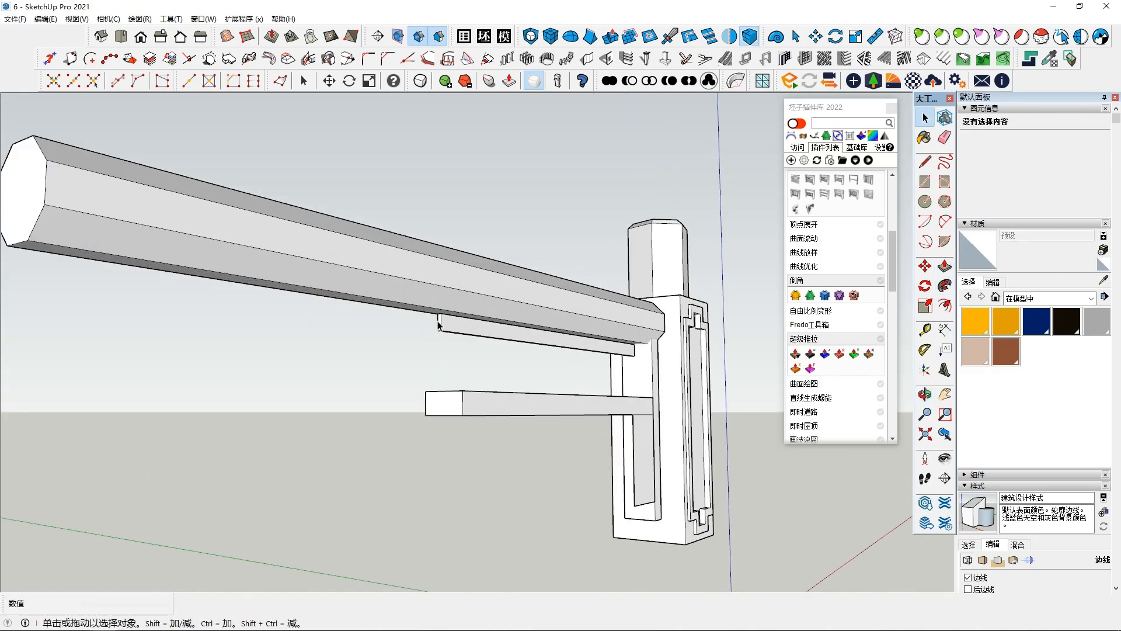
{"action": "double_click", "coordinate": [443, 325]}
{"action": "triple_click", "coordinate": [443, 325]}
{"action": "scroll", "coordinate": [442, 325], "scroll_direction": "up", "scroll_amount": 1}
{"action": "left_click", "coordinate": [441, 326]}
{"action": "scroll", "coordinate": [442, 327], "scroll_direction": "down", "scroll_amount": 3}
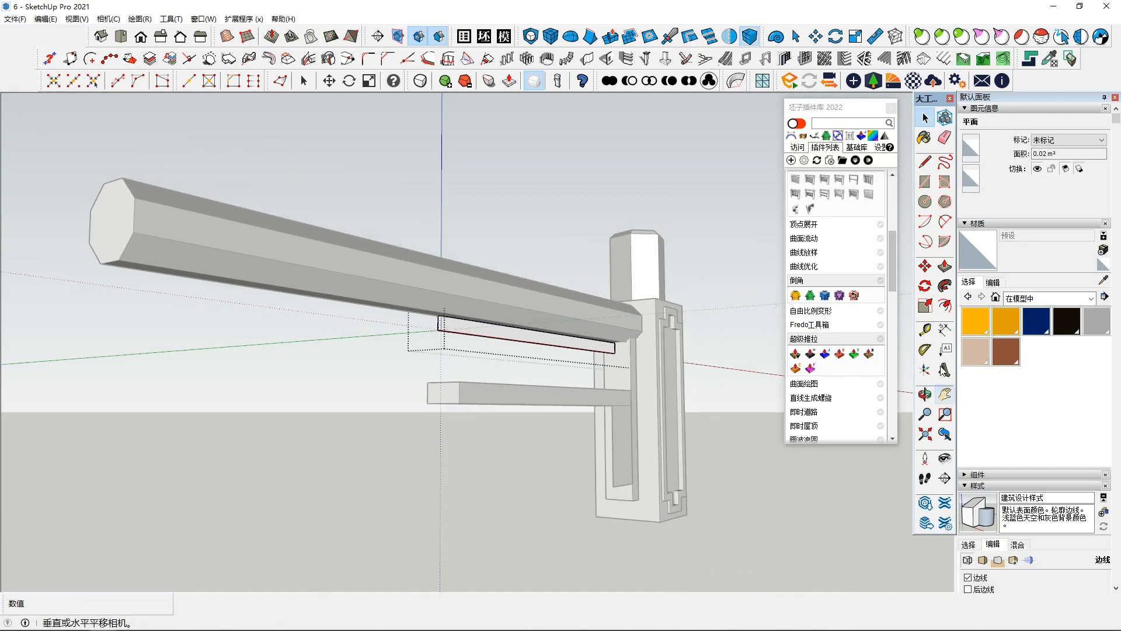
{"action": "left_click", "coordinate": [444, 326]}
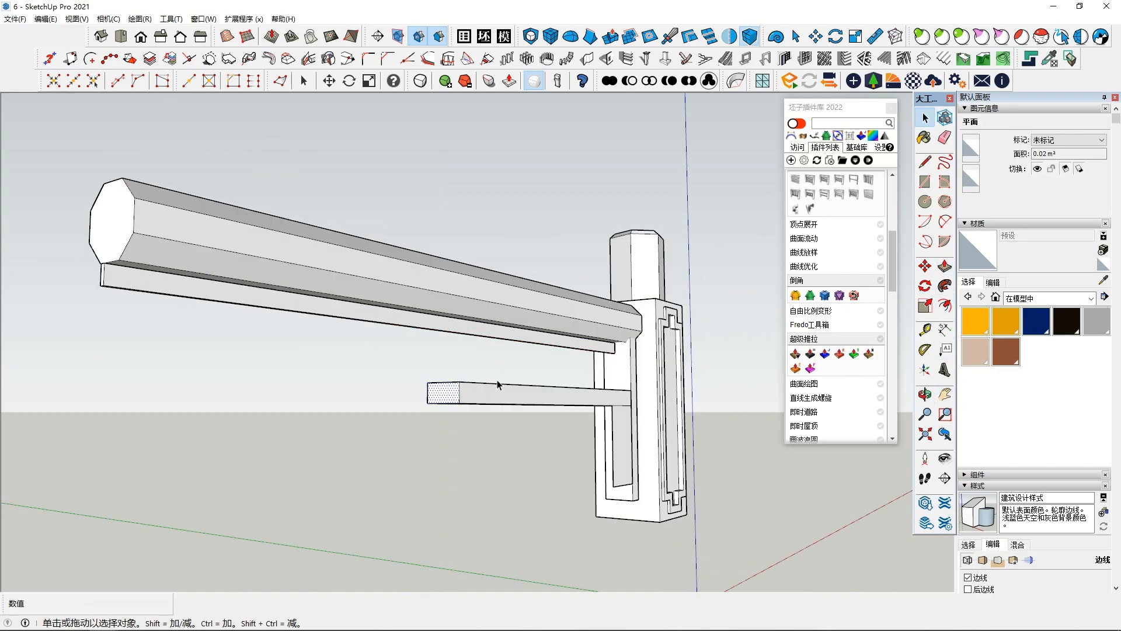
Pull the lower bar's end face outward about 7248 mm to line up with the octagonal rail's end.
{"action": "scroll", "coordinate": [587, 401], "scroll_direction": "down", "scroll_amount": 2}
{"action": "middle_click_drag", "start_coordinate": [506, 406], "coordinate": [513, 418]}
{"action": "left_click", "coordinate": [487, 410]}
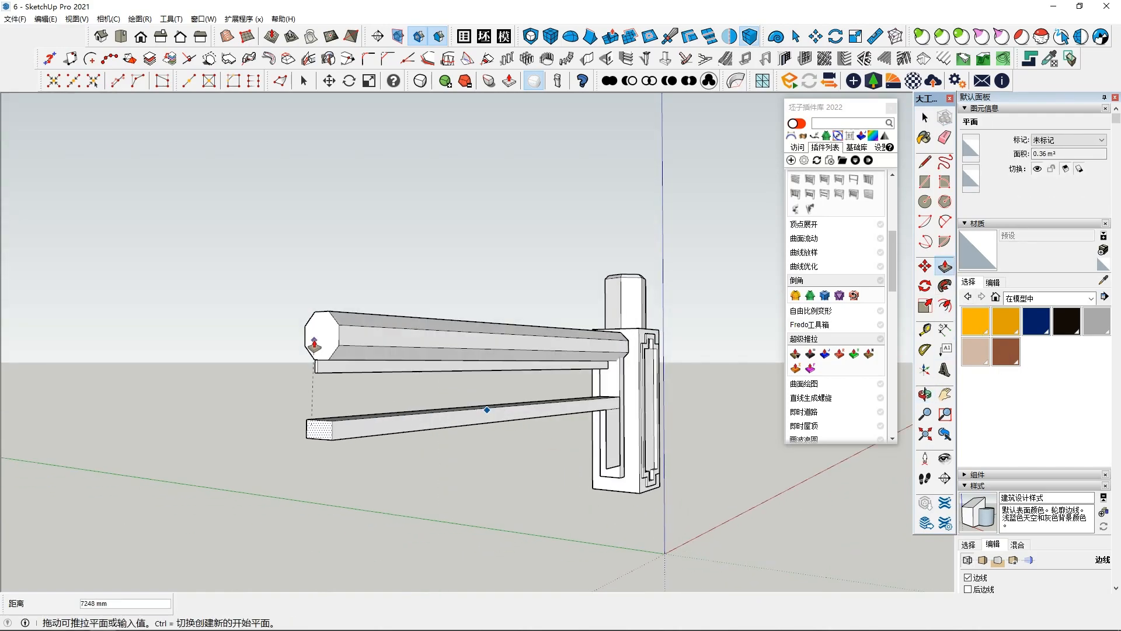
{"action": "middle_click_drag", "start_coordinate": [315, 345], "coordinate": [506, 389]}
{"action": "key", "text": "space"}
{"action": "scroll", "coordinate": [506, 390], "scroll_direction": "up", "scroll_amount": 1}
Adjust the lower bar's height with Push/Pull on its top face, and allow access in the firewall alert.
{"action": "key", "text": "p"}
{"action": "left_click", "coordinate": [501, 378]}
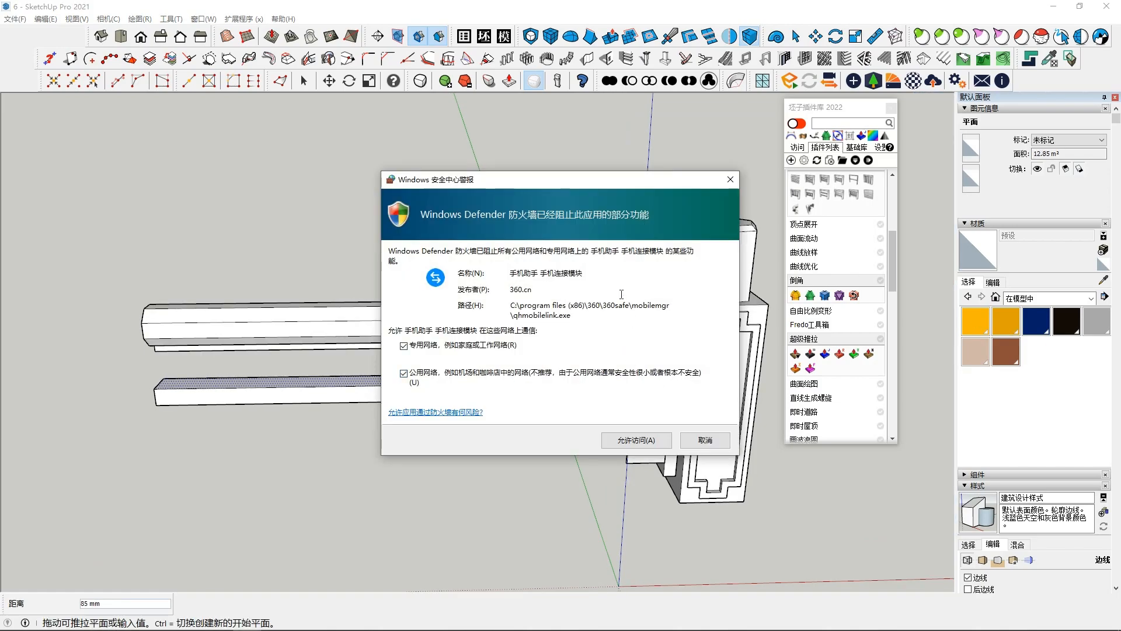
{"action": "left_click", "coordinate": [637, 440]}
{"action": "middle_click_drag", "start_coordinate": [473, 426], "coordinate": [489, 363]}
{"action": "left_click", "coordinate": [470, 391]}
{"action": "left_click", "coordinate": [471, 388]}
{"action": "scroll", "coordinate": [489, 373], "scroll_direction": "up", "scroll_amount": 1}
{"action": "key", "text": "space"}
Offset the outline of the lower bar's long front face inward by about 161 mm.
{"action": "left_click", "coordinate": [492, 390]}
{"action": "left_click", "coordinate": [945, 305]}
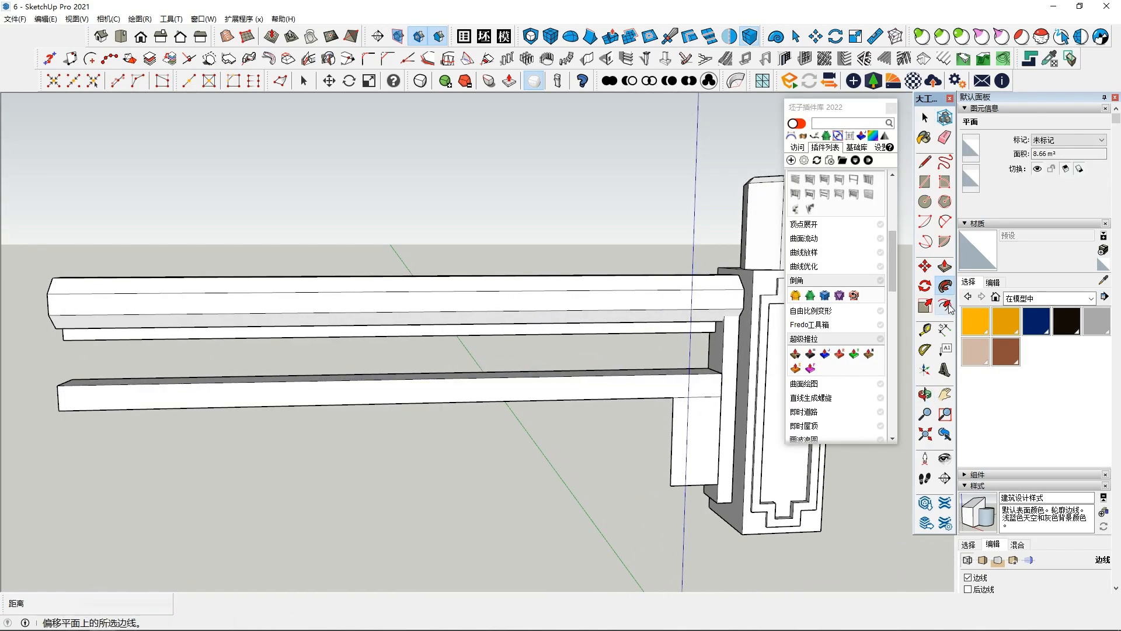
{"action": "left_click", "coordinate": [536, 377]}
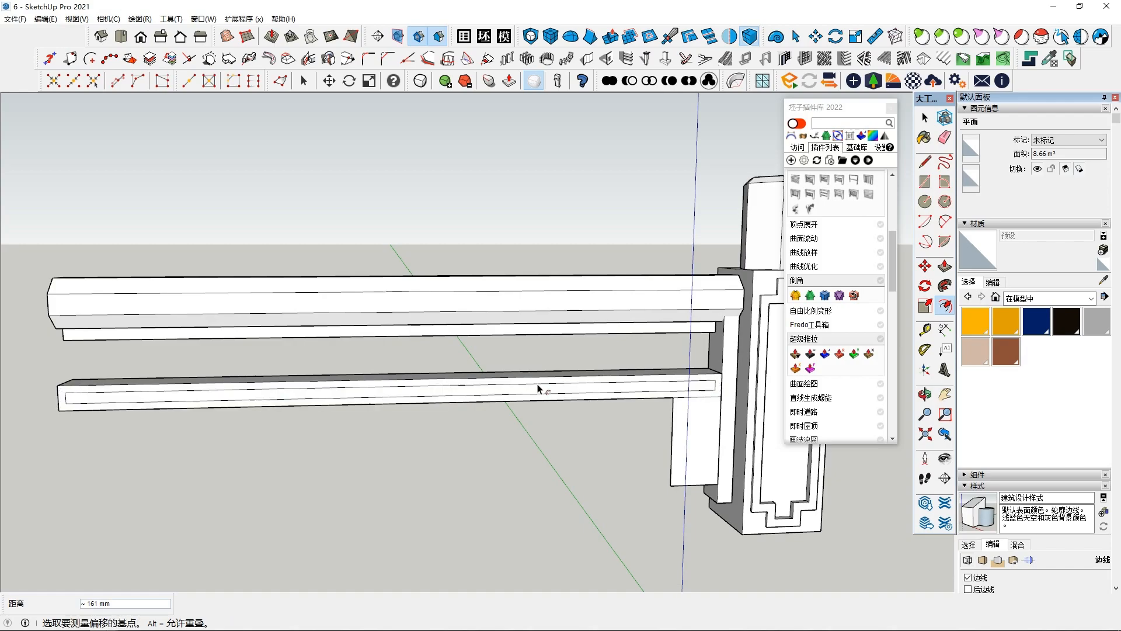
{"action": "left_click", "coordinate": [540, 389]}
Scale the inset rectangle about its centre to about 0.83 along the red axis.
{"action": "key", "text": "space"}
{"action": "left_click", "coordinate": [925, 305]}
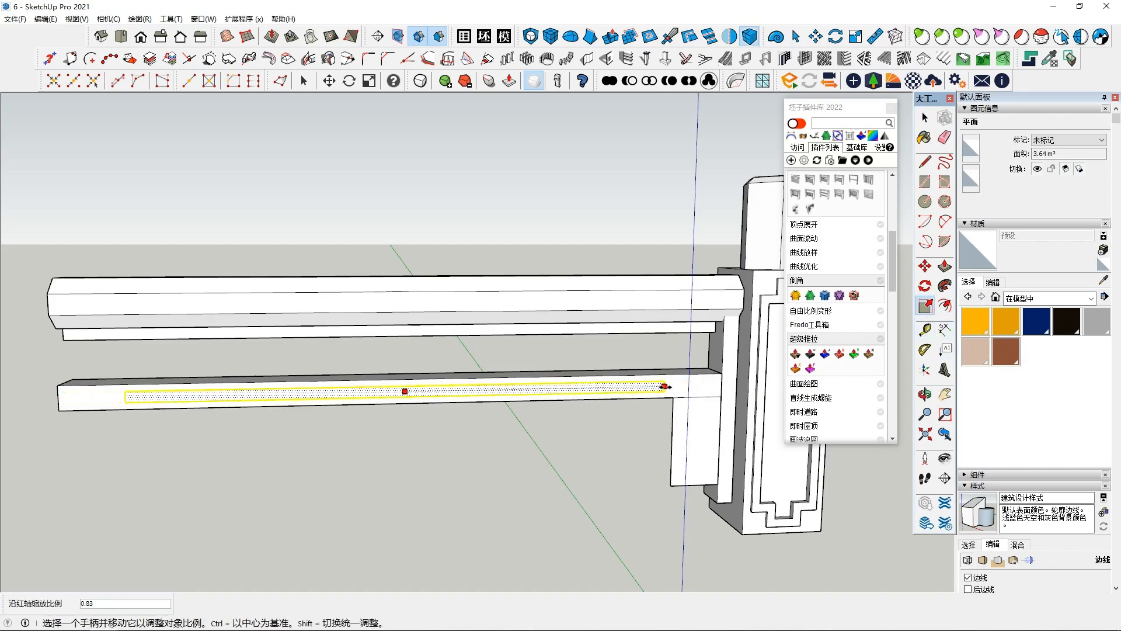
{"action": "left_click", "coordinate": [668, 386]}
Push the inset rectangle through the lower bar to cut a long slot.
{"action": "middle_click_drag", "start_coordinate": [521, 403], "coordinate": [590, 416]}
{"action": "key", "text": "p"}
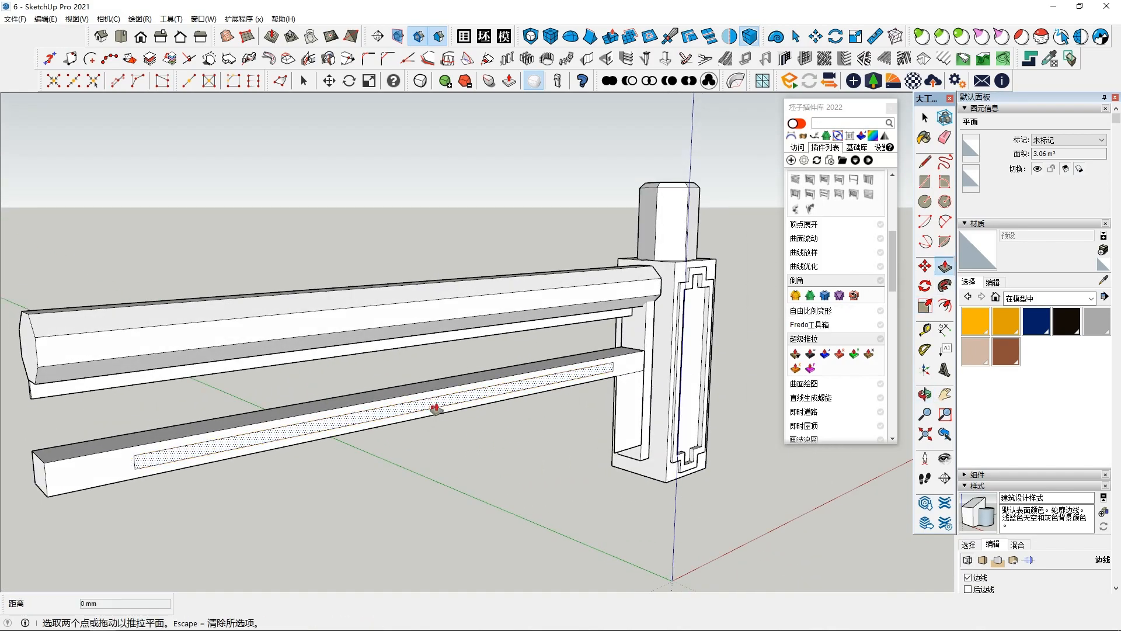
{"action": "middle_click_drag", "start_coordinate": [432, 412], "coordinate": [527, 412]}
{"action": "left_click", "coordinate": [488, 397]}
{"action": "middle_click_drag", "start_coordinate": [327, 403], "coordinate": [576, 397]}
{"action": "left_click", "coordinate": [676, 443]}
{"action": "middle_click_drag", "start_coordinate": [675, 443], "coordinate": [388, 433]}
{"action": "middle_click_drag", "start_coordinate": [654, 496], "coordinate": [538, 471]}
{"action": "middle_click_drag", "start_coordinate": [724, 476], "coordinate": [485, 389]}
{"action": "scroll", "coordinate": [460, 443], "scroll_direction": "down", "scroll_amount": 7}
{"action": "scroll", "coordinate": [471, 355], "scroll_direction": "up", "scroll_amount": 6}
{"action": "middle_click_drag", "start_coordinate": [454, 458], "coordinate": [591, 523]}
{"action": "key", "text": "r"}
{"action": "key", "text": "l"}
{"action": "scroll", "coordinate": [591, 522], "scroll_direction": "down", "scroll_amount": 5}
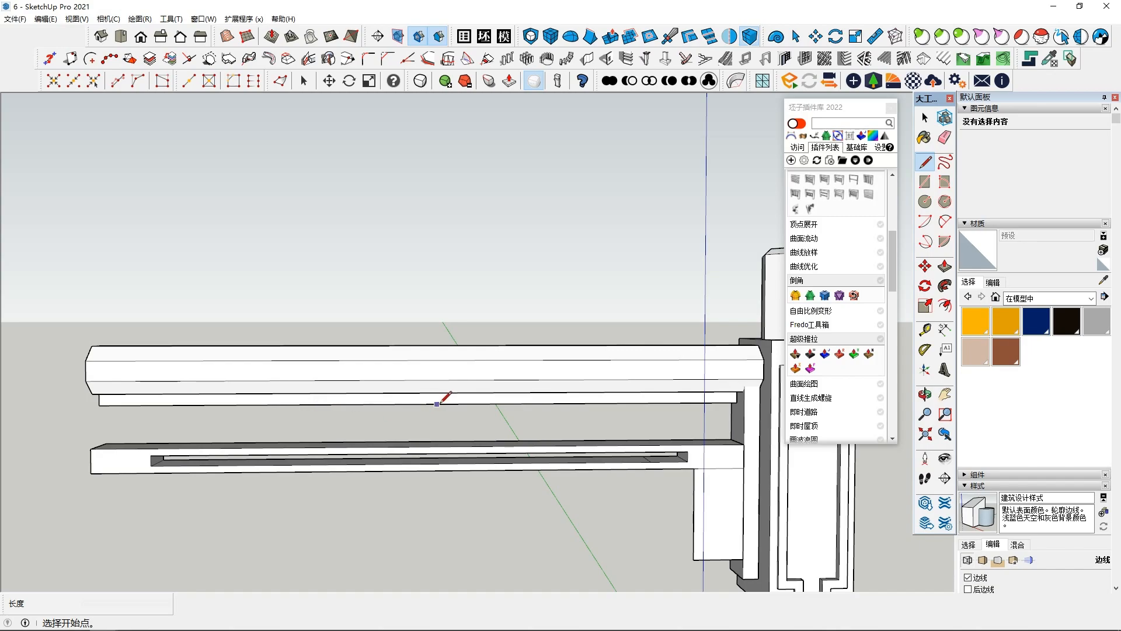
{"action": "scroll", "coordinate": [692, 401], "scroll_direction": "down", "scroll_amount": 2}
{"action": "middle_click_drag", "start_coordinate": [534, 402], "coordinate": [507, 466]}
{"action": "scroll", "coordinate": [509, 407], "scroll_direction": "up", "scroll_amount": 3}
{"action": "scroll", "coordinate": [508, 406], "scroll_direction": "up", "scroll_amount": 4}
{"action": "scroll", "coordinate": [489, 407], "scroll_direction": "down", "scroll_amount": 4}
{"action": "key", "text": "space"}
{"action": "double_click", "coordinate": [497, 407]}
{"action": "scroll", "coordinate": [502, 408], "scroll_direction": "up", "scroll_amount": 2}
{"action": "left_click", "coordinate": [503, 410]}
{"action": "left_click", "coordinate": [573, 232]}
{"action": "scroll", "coordinate": [524, 458], "scroll_direction": "down", "scroll_amount": 2}
{"action": "key", "text": "l"}
{"action": "scroll", "coordinate": [532, 472], "scroll_direction": "up", "scroll_amount": 2}
{"action": "middle_click_drag", "start_coordinate": [444, 399], "coordinate": [370, 363], "text": "shift"}
{"action": "left_click", "coordinate": [528, 407]}
{"action": "key", "text": "Escape"}
{"action": "scroll", "coordinate": [536, 437], "scroll_direction": "up", "scroll_amount": 2}
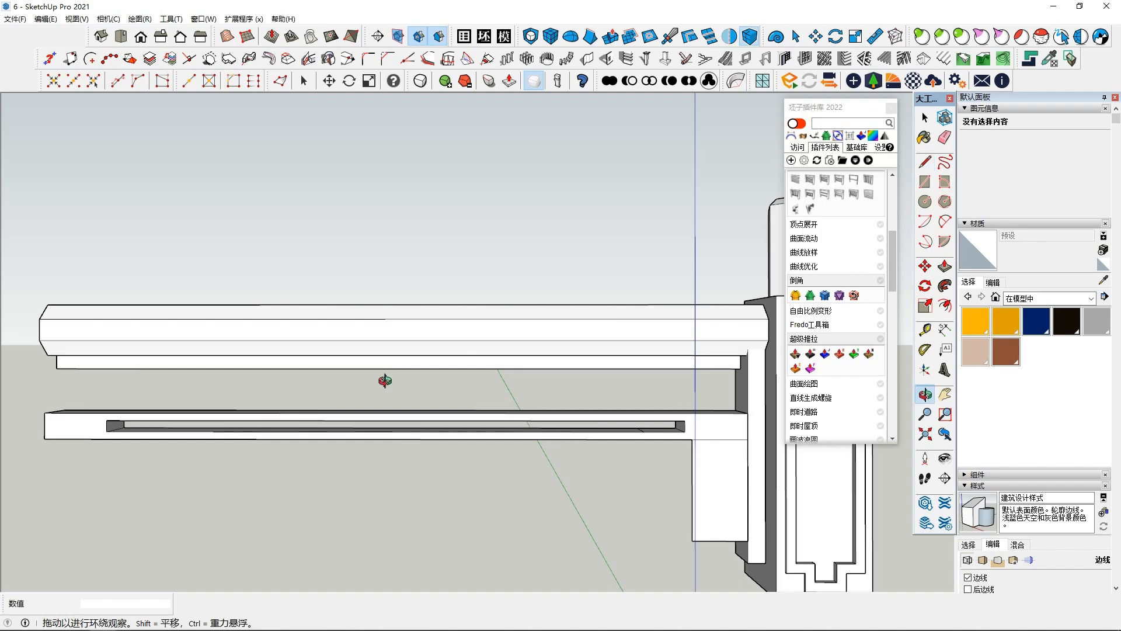
Draw a vertical line from the thin bar's underside down to the lower bar's top face.
{"action": "mouse_move", "coordinate": [420, 358]}
{"action": "middle_mouse_down"}
{"action": "mouse_move", "coordinate": [426, 441]}
{"action": "mouse_move", "coordinate": [558, 312]}
{"action": "mouse_move", "coordinate": [431, 467]}
{"action": "middle_mouse_up"}
{"action": "scroll", "coordinate": [476, 350], "scroll_direction": "up", "scroll_amount": 4}
{"action": "left_click", "coordinate": [476, 340]}
{"action": "scroll", "coordinate": [476, 435], "scroll_direction": "up", "scroll_amount": 1}
{"action": "left_click", "coordinate": [476, 436]}
{"action": "key", "text": "space"}
Try a circle around the vertical line's foot on the lower bar, and undo it.
{"action": "mouse_move", "coordinate": [477, 436]}
{"action": "middle_mouse_down"}
{"action": "mouse_move", "coordinate": [568, 520]}
{"action": "mouse_move", "coordinate": [499, 424]}
{"action": "mouse_move", "coordinate": [518, 333]}
{"action": "mouse_move", "coordinate": [549, 337]}
{"action": "mouse_move", "coordinate": [512, 402]}
{"action": "mouse_move", "coordinate": [546, 325]}
{"action": "mouse_move", "coordinate": [646, 374]}
{"action": "mouse_move", "coordinate": [653, 422]}
{"action": "mouse_move", "coordinate": [523, 506]}
{"action": "mouse_move", "coordinate": [550, 528]}
{"action": "middle_mouse_up"}
{"action": "left_click", "coordinate": [926, 202]}
{"action": "left_click", "coordinate": [469, 426]}
{"action": "scroll", "coordinate": [523, 506], "scroll_direction": "down", "scroll_amount": 4}
{"action": "key", "text": "space"}
{"action": "scroll", "coordinate": [474, 474], "scroll_direction": "up", "scroll_amount": 5}
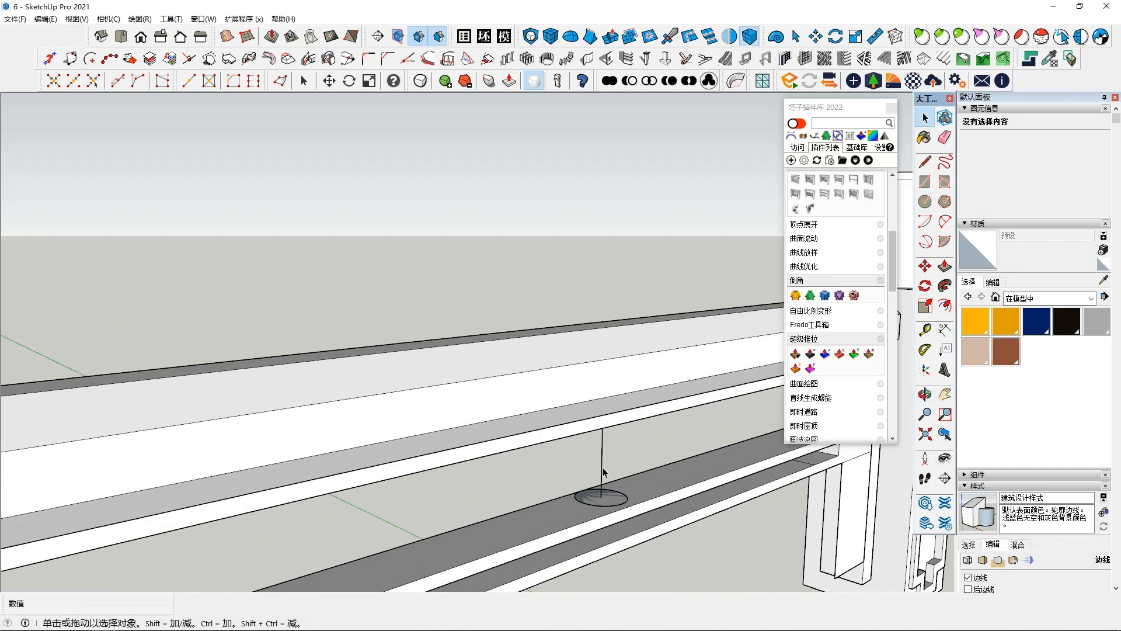
{"action": "left_click", "coordinate": [615, 444]}
{"action": "middle_click_drag", "start_coordinate": [614, 446], "coordinate": [643, 438]}
{"action": "key", "text": "Delete"}
{"action": "key", "text": "ctrl+z"}
{"action": "key", "text": "ctrl+z"}
Draw a line across the lower bar's top face and a vertical line up from its end.
{"action": "middle_click_drag", "start_coordinate": [660, 481], "coordinate": [831, 290]}
{"action": "left_click", "coordinate": [933, 160]}
{"action": "mouse_move", "coordinate": [750, 344]}
{"action": "middle_mouse_down"}
{"action": "mouse_move", "coordinate": [642, 370]}
{"action": "mouse_move", "coordinate": [603, 501]}
{"action": "mouse_move", "coordinate": [681, 470]}
{"action": "mouse_move", "coordinate": [671, 408]}
{"action": "mouse_move", "coordinate": [701, 496]}
{"action": "mouse_move", "coordinate": [730, 535]}
{"action": "mouse_move", "coordinate": [769, 411]}
{"action": "middle_mouse_up"}
{"action": "left_click", "coordinate": [621, 365]}
{"action": "left_click", "coordinate": [639, 416]}
{"action": "middle_click_drag", "start_coordinate": [639, 416], "coordinate": [643, 322]}
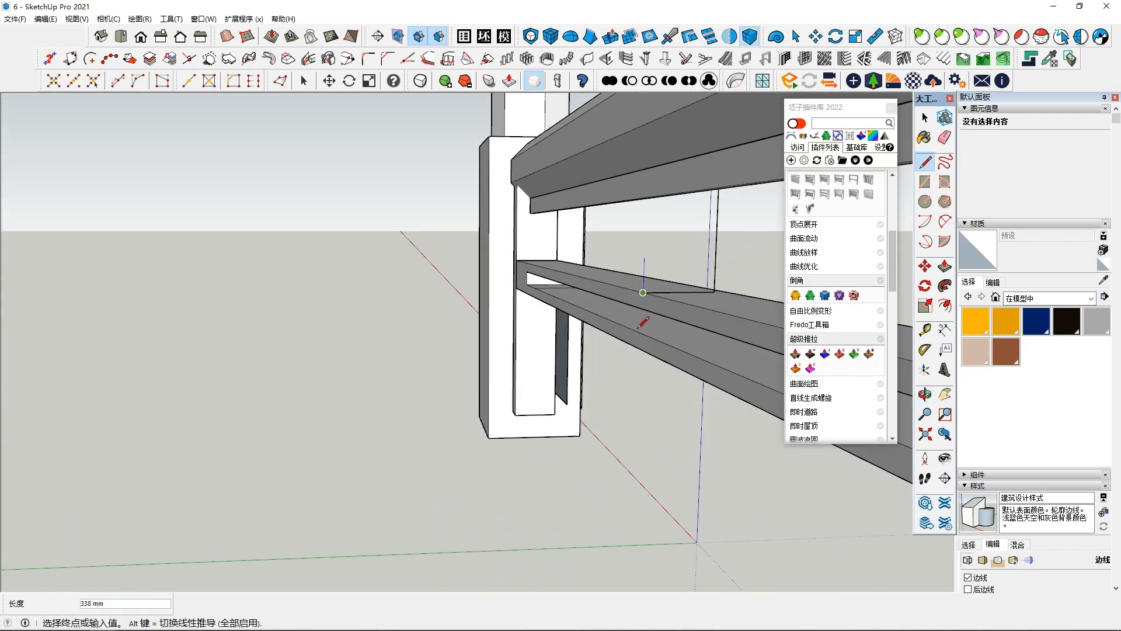
{"action": "middle_click_drag", "start_coordinate": [633, 158], "coordinate": [623, 416]}
{"action": "left_click", "coordinate": [595, 130]}
{"action": "key", "text": "space"}
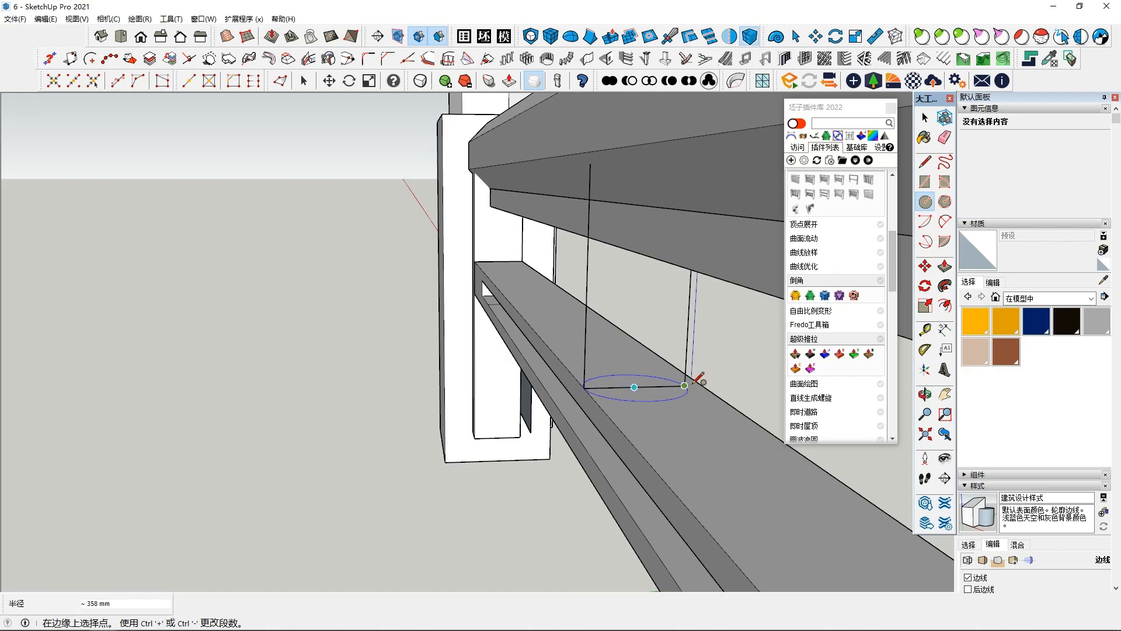
Draw a circle of about 358 mm radius centred on the cross line's midpoint, and delete both vertical lines.
{"action": "left_click", "coordinate": [691, 385]}
{"action": "key", "text": "space"}
{"action": "left_click", "coordinate": [586, 312]}
{"action": "key", "text": "Delete"}
{"action": "left_click", "coordinate": [691, 338]}
{"action": "key", "text": "Delete"}
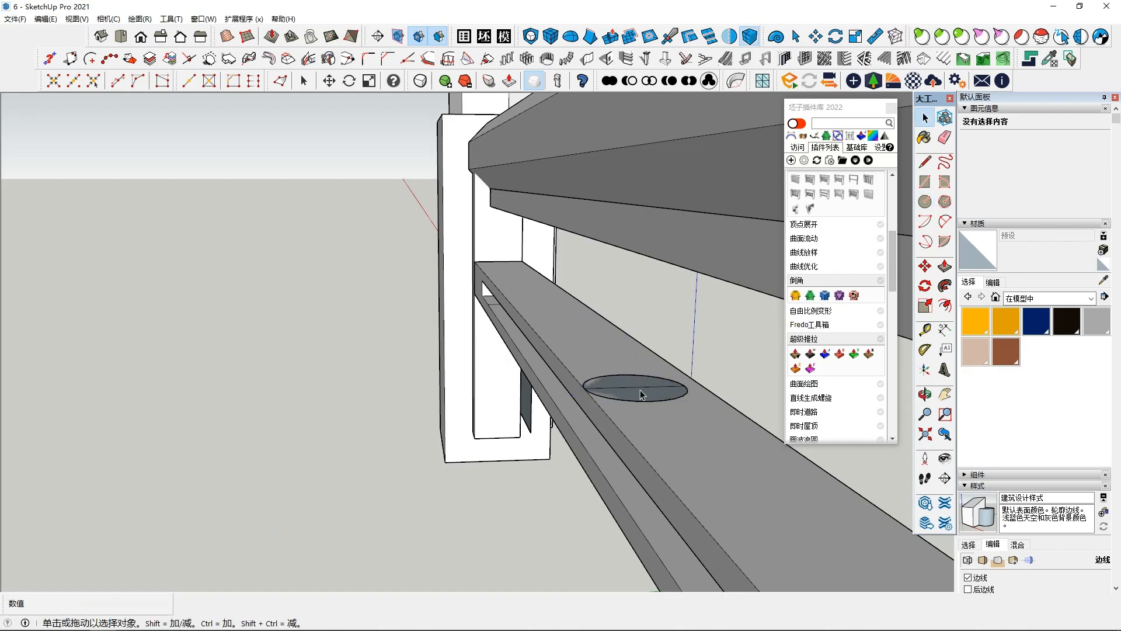
Select all connected geometry of the slotted lower bar and make it a component.
{"action": "middle_click_drag", "start_coordinate": [644, 388], "coordinate": [664, 411]}
{"action": "left_click", "coordinate": [620, 423]}
{"action": "triple_click", "coordinate": [664, 410]}
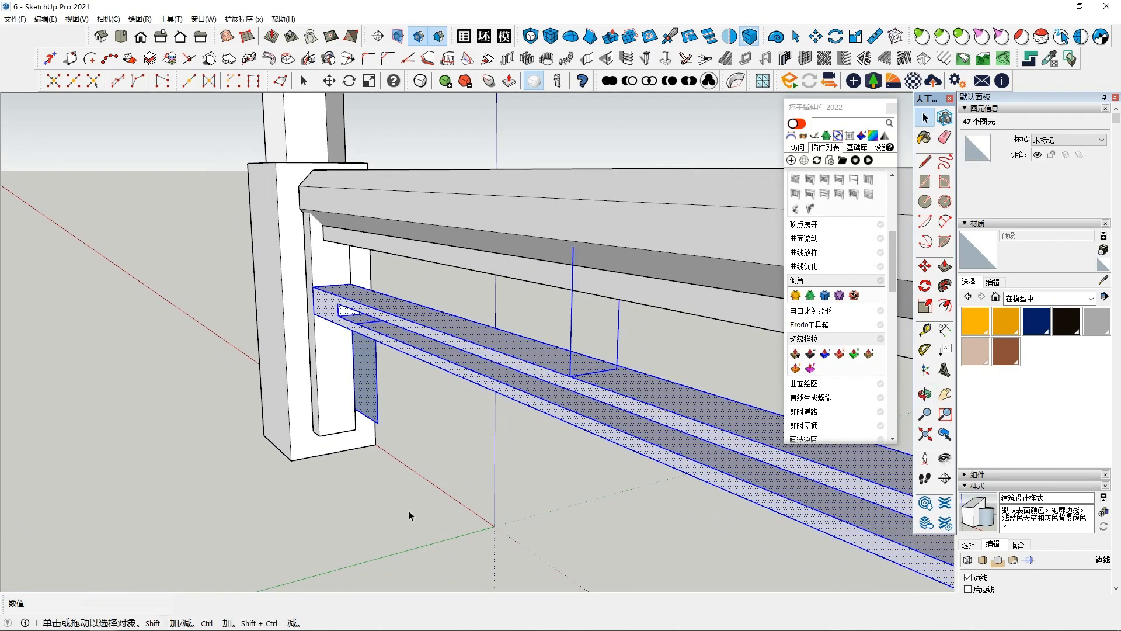
{"action": "left_click", "coordinate": [408, 516]}
{"action": "scroll", "coordinate": [408, 516], "scroll_direction": "down", "scroll_amount": 2}
{"action": "middle_click_drag", "start_coordinate": [626, 493], "coordinate": [632, 469]}
{"action": "triple_click", "coordinate": [637, 419]}
{"action": "right_click", "coordinate": [637, 418]}
{"action": "left_click", "coordinate": [677, 288]}
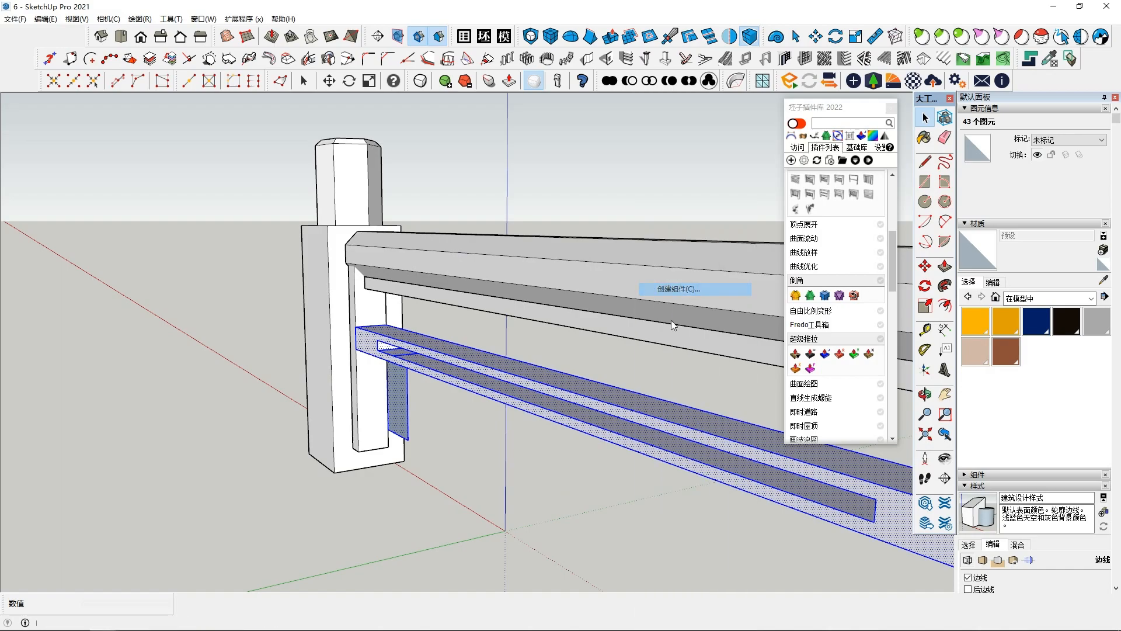
{"action": "left_click", "coordinate": [638, 487]}
{"action": "middle_click_drag", "start_coordinate": [638, 487], "coordinate": [637, 472]}
{"action": "key", "text": "ctrl+z"}
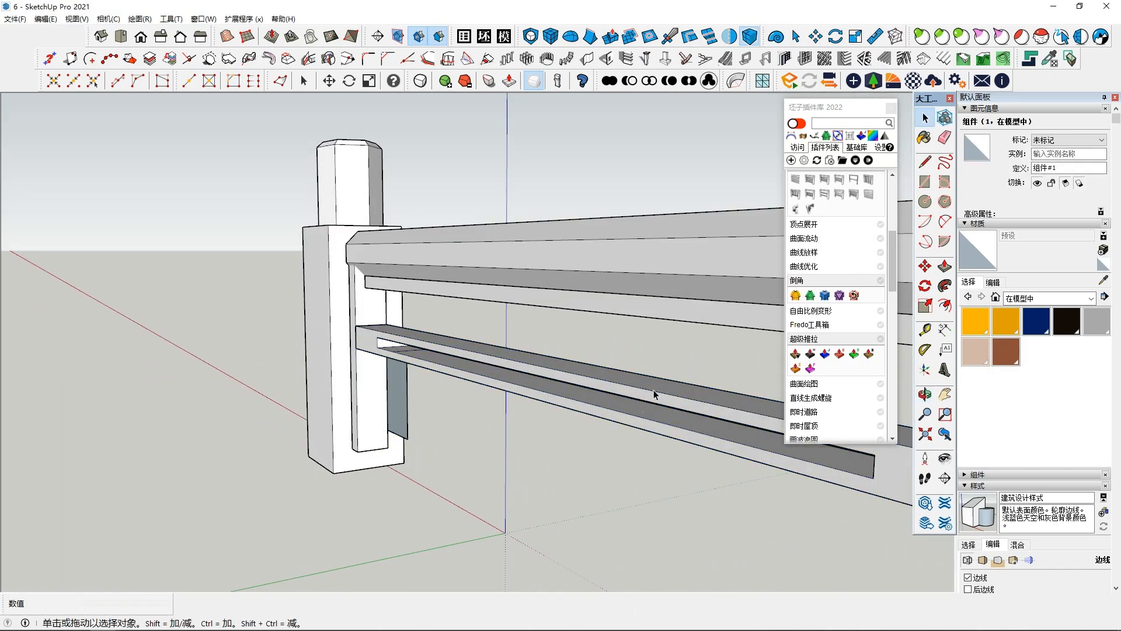
Delete the stray face below the lower bar beside the column, and group the slotted bar's connected geometry.
{"action": "triple_click", "coordinate": [655, 391]}
{"action": "right_click", "coordinate": [655, 389]}
{"action": "double_click", "coordinate": [402, 409]}
{"action": "middle_click_drag", "start_coordinate": [402, 408], "coordinate": [645, 390]}
{"action": "key", "text": "Delete"}
{"action": "triple_click", "coordinate": [645, 389]}
{"action": "right_click", "coordinate": [647, 390]}
{"action": "left_click", "coordinate": [693, 303]}
Draw two vertical lines from the rail's edges down to the lower bar and a line joining their feet across its top face.
{"action": "middle_click_drag", "start_coordinate": [620, 481], "coordinate": [532, 375]}
{"action": "left_click", "coordinate": [532, 375]}
{"action": "left_click", "coordinate": [932, 170]}
{"action": "middle_click_drag", "start_coordinate": [649, 438], "coordinate": [491, 411]}
{"action": "middle_click_drag", "start_coordinate": [467, 362], "coordinate": [417, 332]}
{"action": "left_click", "coordinate": [417, 332]}
{"action": "middle_click_drag", "start_coordinate": [422, 409], "coordinate": [315, 406]}
{"action": "left_click", "coordinate": [413, 452]}
{"action": "key", "text": "Escape"}
{"action": "scroll", "coordinate": [409, 450], "scroll_direction": "up", "scroll_amount": 2}
{"action": "middle_click_drag", "start_coordinate": [409, 450], "coordinate": [512, 257]}
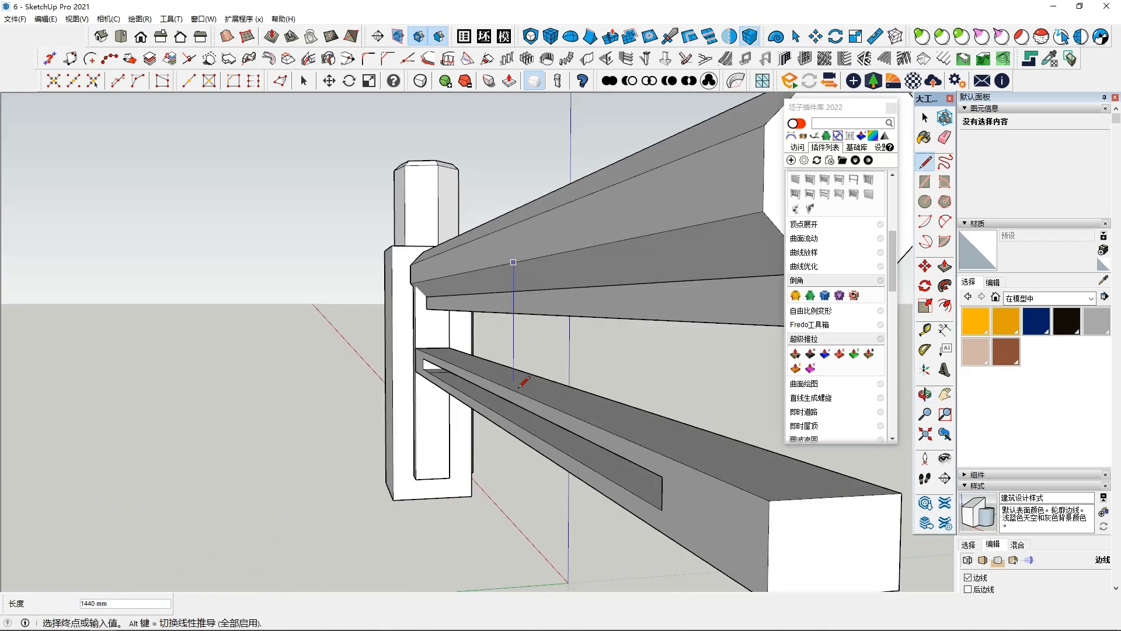
{"action": "middle_click_drag", "start_coordinate": [519, 383], "coordinate": [626, 404]}
{"action": "left_click", "coordinate": [542, 410]}
{"action": "left_click", "coordinate": [642, 337]}
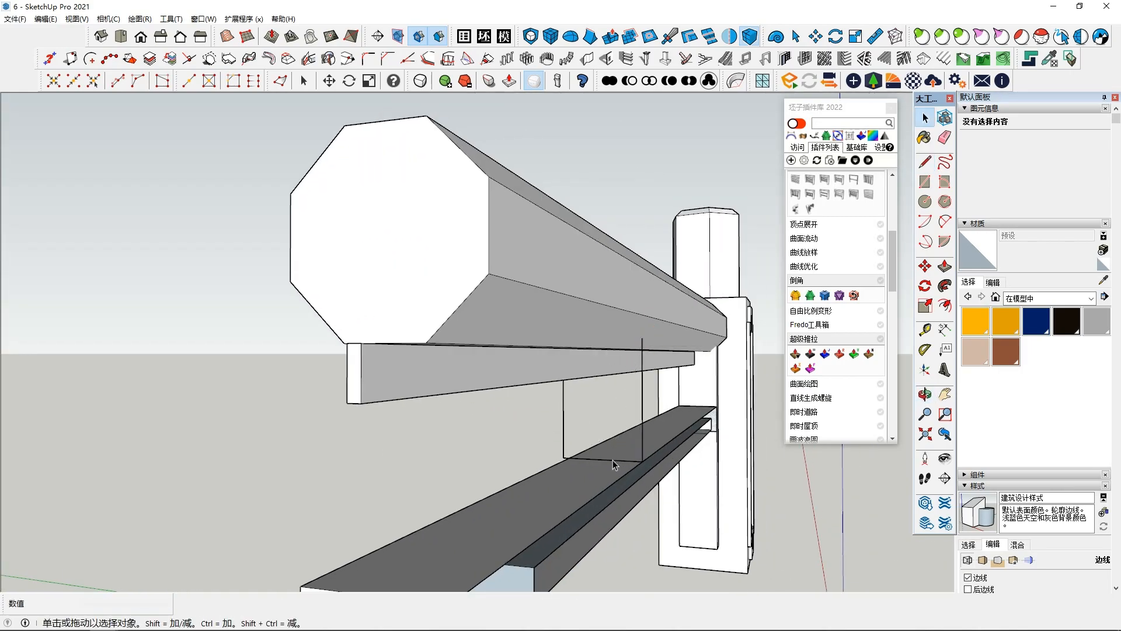
Draw a circle centred on the cross line's midpoint and sized to the bar's width, and delete the helper lines.
{"action": "scroll", "coordinate": [612, 458], "scroll_direction": "up", "scroll_amount": 5}
{"action": "key", "text": "c"}
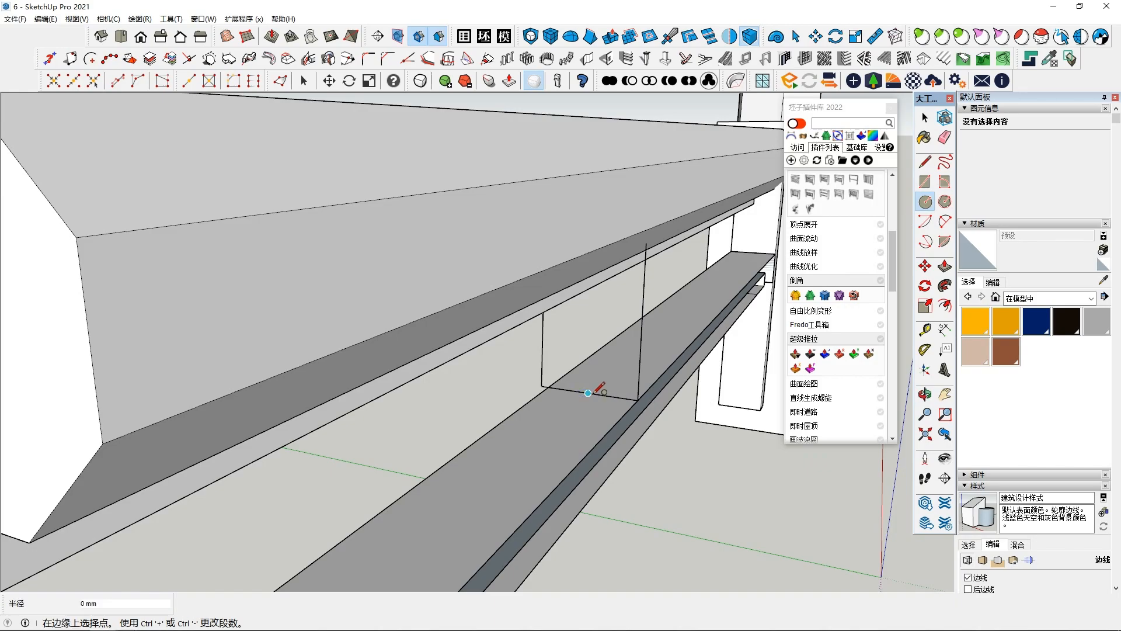
{"action": "middle_click_drag", "start_coordinate": [646, 395], "coordinate": [642, 390]}
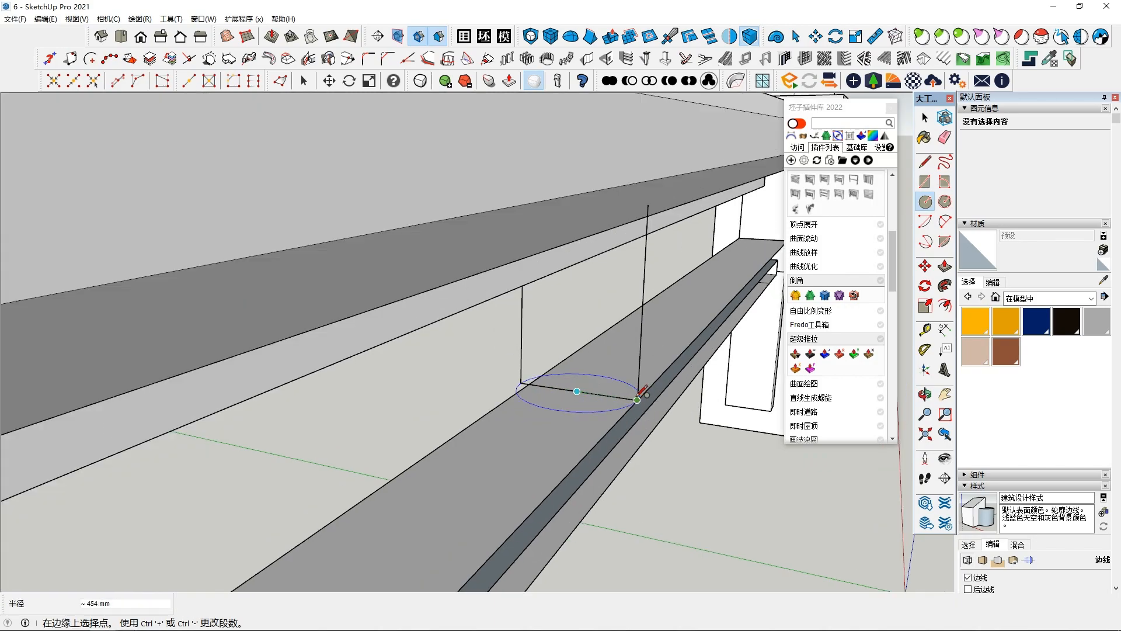
{"action": "scroll", "coordinate": [523, 383], "scroll_direction": "up", "scroll_amount": 3}
{"action": "left_click", "coordinate": [530, 383]}
{"action": "key", "text": "space"}
{"action": "scroll", "coordinate": [536, 397], "scroll_direction": "down", "scroll_amount": 3}
{"action": "middle_click_drag", "start_coordinate": [543, 416], "coordinate": [555, 436]}
{"action": "left_click", "coordinate": [601, 405]}
{"action": "key", "text": "Delete"}
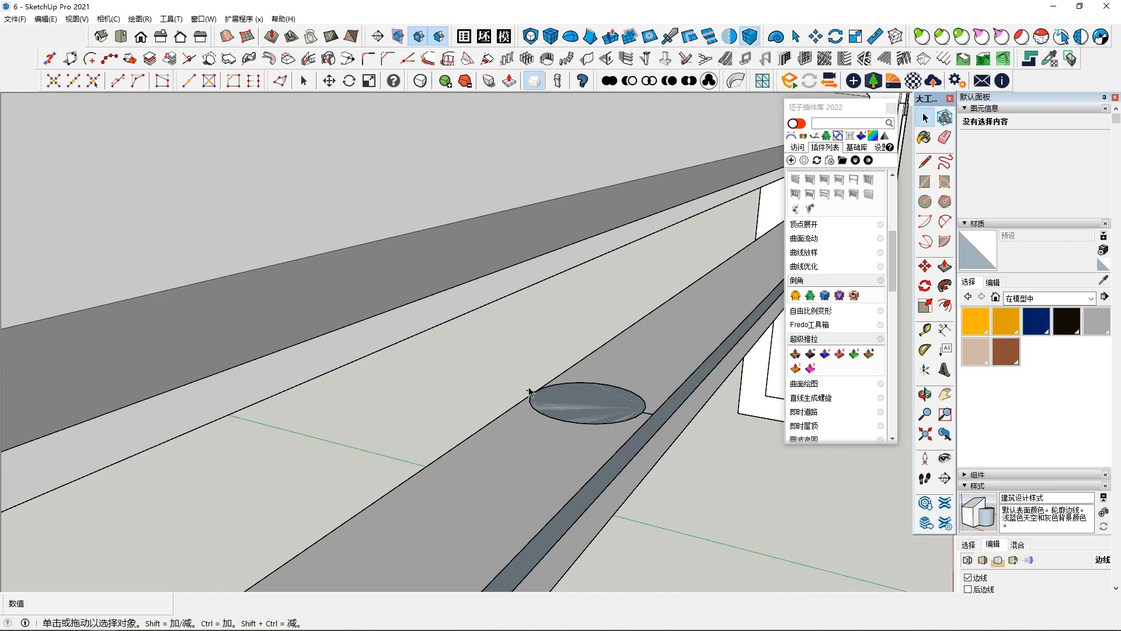
Try to extrude the circle on the lower bar upward into a cylindrical support.
{"action": "middle_click_drag", "start_coordinate": [529, 394], "coordinate": [650, 424]}
{"action": "middle_click_drag", "start_coordinate": [719, 438], "coordinate": [578, 417]}
{"action": "left_click", "coordinate": [594, 270]}
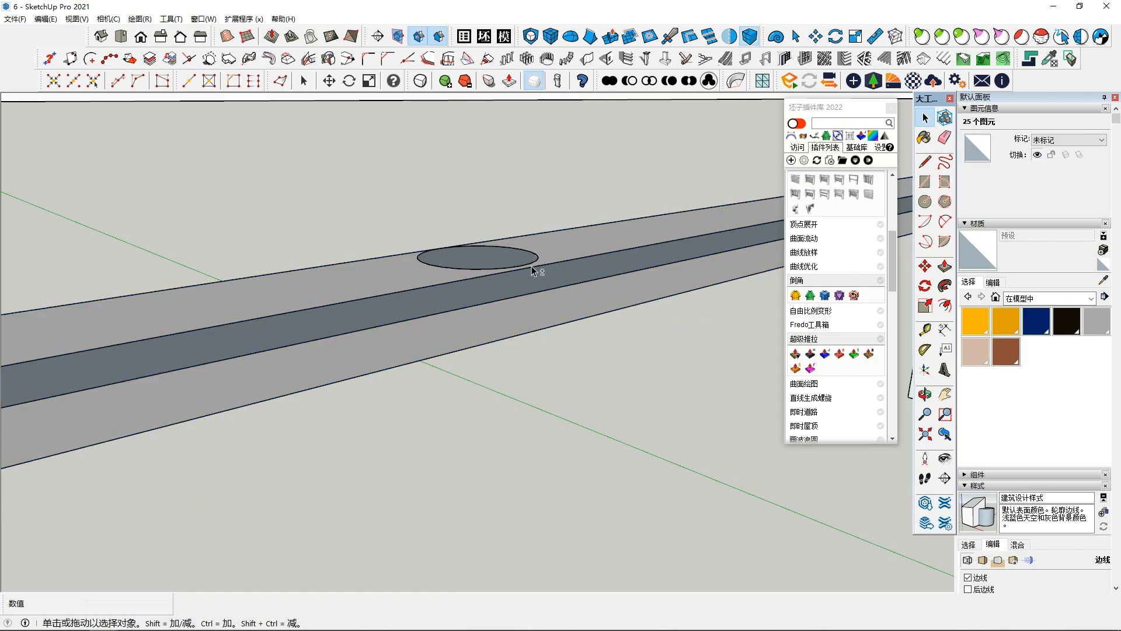
{"action": "left_click", "coordinate": [518, 262]}
{"action": "middle_click_drag", "start_coordinate": [525, 266], "coordinate": [601, 347]}
{"action": "left_click", "coordinate": [945, 266]}
{"action": "left_click", "coordinate": [567, 296]}
{"action": "middle_click_drag", "start_coordinate": [552, 233], "coordinate": [576, 275]}
{"action": "middle_click_drag", "start_coordinate": [506, 300], "coordinate": [459, 278]}
{"action": "key", "text": "space"}
Remove the trial support and its leftover geometry from the lower bar.
{"action": "left_click", "coordinate": [625, 490]}
{"action": "middle_click_drag", "start_coordinate": [648, 432], "coordinate": [588, 371]}
{"action": "triple_click", "coordinate": [575, 382]}
{"action": "scroll", "coordinate": [590, 403], "scroll_direction": "up", "scroll_amount": 3}
{"action": "left_click", "coordinate": [591, 404]}
{"action": "left_click", "coordinate": [743, 412]}
{"action": "middle_click_drag", "start_coordinate": [743, 413], "coordinate": [486, 491]}
{"action": "left_click", "coordinate": [597, 450]}
{"action": "key", "text": "Delete"}
{"action": "left_click", "coordinate": [610, 474]}
{"action": "key", "text": "Delete"}
Select all connected geometry of the slotted lower bar and make it a group.
{"action": "triple_click", "coordinate": [487, 423]}
{"action": "scroll", "coordinate": [489, 427], "scroll_direction": "up", "scroll_amount": 2}
{"action": "right_click", "coordinate": [488, 428]}
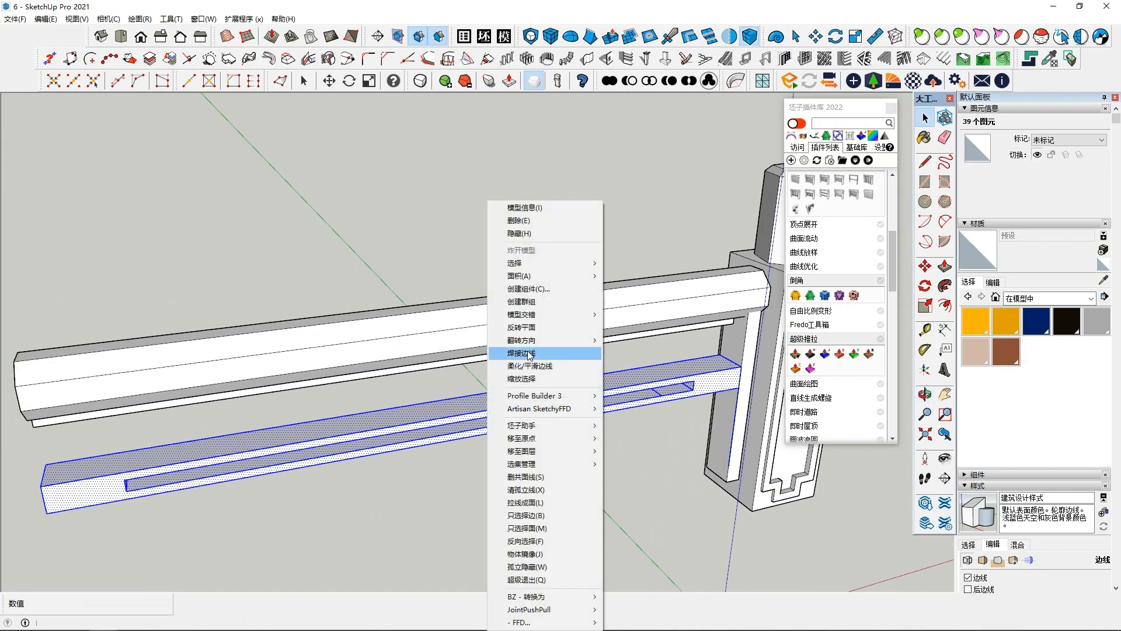
{"action": "left_click", "coordinate": [531, 303]}
{"action": "middle_click_drag", "start_coordinate": [529, 327], "coordinate": [511, 471]}
{"action": "left_click", "coordinate": [513, 454]}
Draw vertical lines from the rail's edges down to the grouped lower bar and a line across its top face between them.
{"action": "left_click", "coordinate": [925, 163]}
{"action": "middle_click_drag", "start_coordinate": [543, 380], "coordinate": [550, 339]}
{"action": "left_click", "coordinate": [531, 381]}
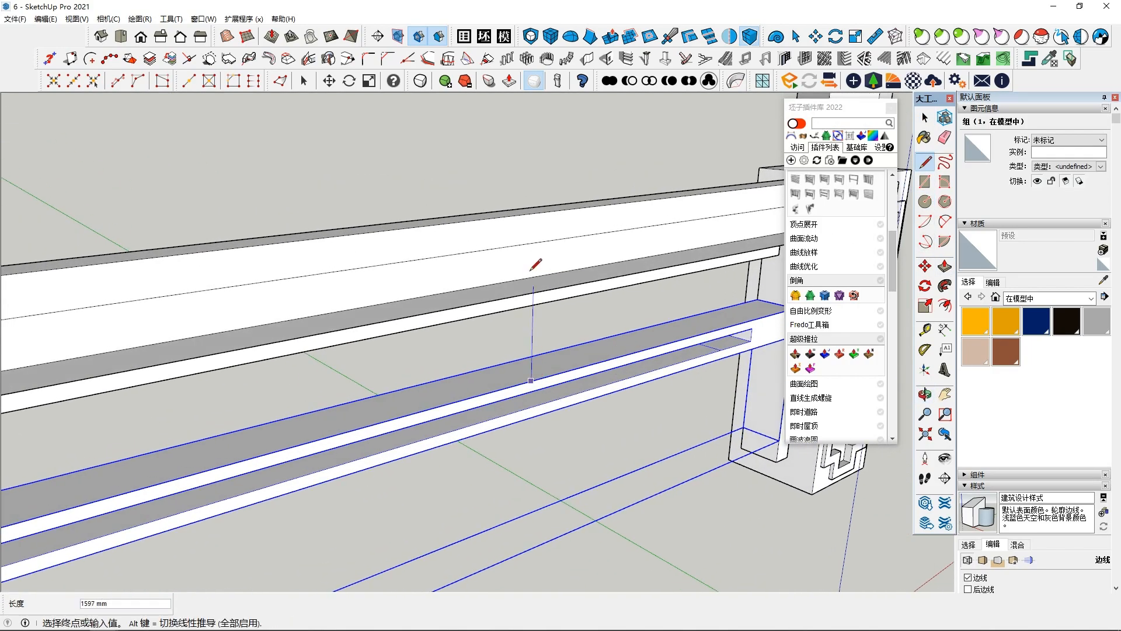
{"action": "middle_click_drag", "start_coordinate": [532, 269], "coordinate": [481, 389]}
{"action": "left_click", "coordinate": [559, 294]}
{"action": "middle_click_drag", "start_coordinate": [559, 294], "coordinate": [530, 379]}
{"action": "scroll", "coordinate": [561, 438], "scroll_direction": "up", "scroll_amount": 2}
Draw a circle spanning the bar's width around the cross line's midpoint, and delete the two vertical lines and the cross line.
{"action": "key", "text": "space"}
{"action": "key", "text": "c"}
{"action": "left_click", "coordinate": [531, 365]}
{"action": "key", "text": "space"}
{"action": "left_click", "coordinate": [421, 295]}
{"action": "key", "text": "Delete"}
{"action": "left_click", "coordinate": [533, 316]}
{"action": "key", "text": "Delete"}
{"action": "left_click", "coordinate": [491, 370]}
{"action": "key", "text": "Delete"}
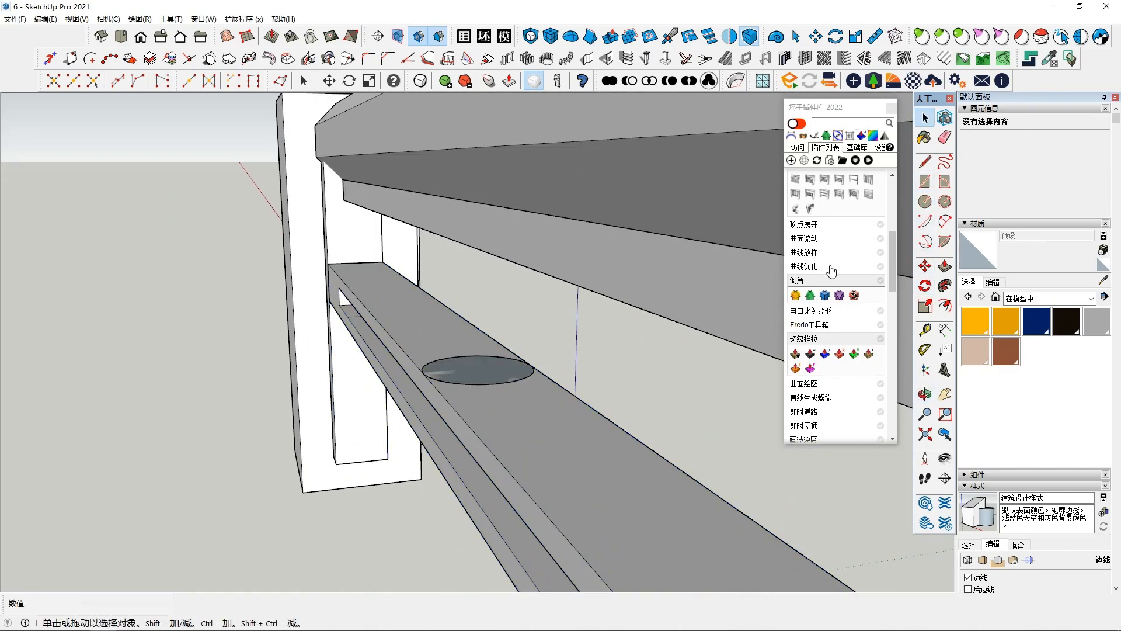
Extrude the circle upward with Push/Pull to the underside of the thin strip beneath the rail.
{"action": "left_click_drag", "start_coordinate": [458, 374], "coordinate": [449, 228]}
{"action": "middle_click_drag", "start_coordinate": [431, 225], "coordinate": [316, 178]}
{"action": "left_click", "coordinate": [474, 174]}
{"action": "middle_click_drag", "start_coordinate": [467, 212], "coordinate": [553, 305]}
{"action": "scroll", "coordinate": [553, 306], "scroll_direction": "down", "scroll_amount": 3}
{"action": "scroll", "coordinate": [598, 453], "scroll_direction": "down", "scroll_amount": 4}
{"action": "key", "text": "space"}
{"action": "scroll", "coordinate": [625, 483], "scroll_direction": "down", "scroll_amount": 2}
{"action": "middle_click_drag", "start_coordinate": [625, 483], "coordinate": [562, 502]}
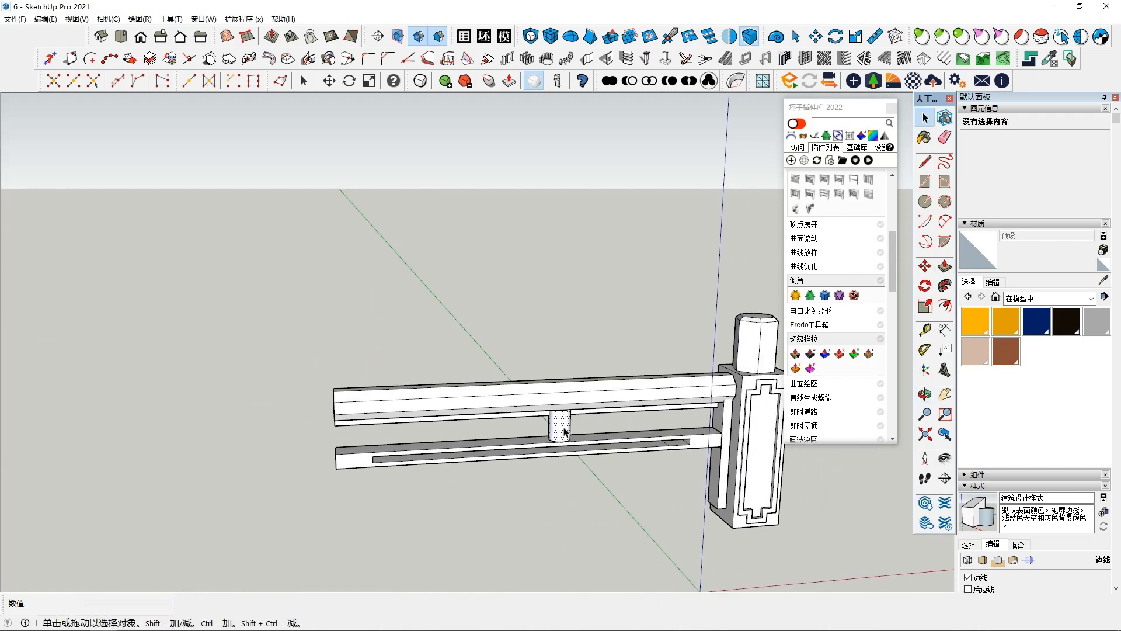
Select the whole cylindrical support between the lower bar and the strip and make it a group.
{"action": "triple_click", "coordinate": [563, 429]}
{"action": "right_click", "coordinate": [563, 430]}
{"action": "left_click", "coordinate": [601, 264]}
{"action": "middle_click_drag", "start_coordinate": [613, 287], "coordinate": [619, 269]}
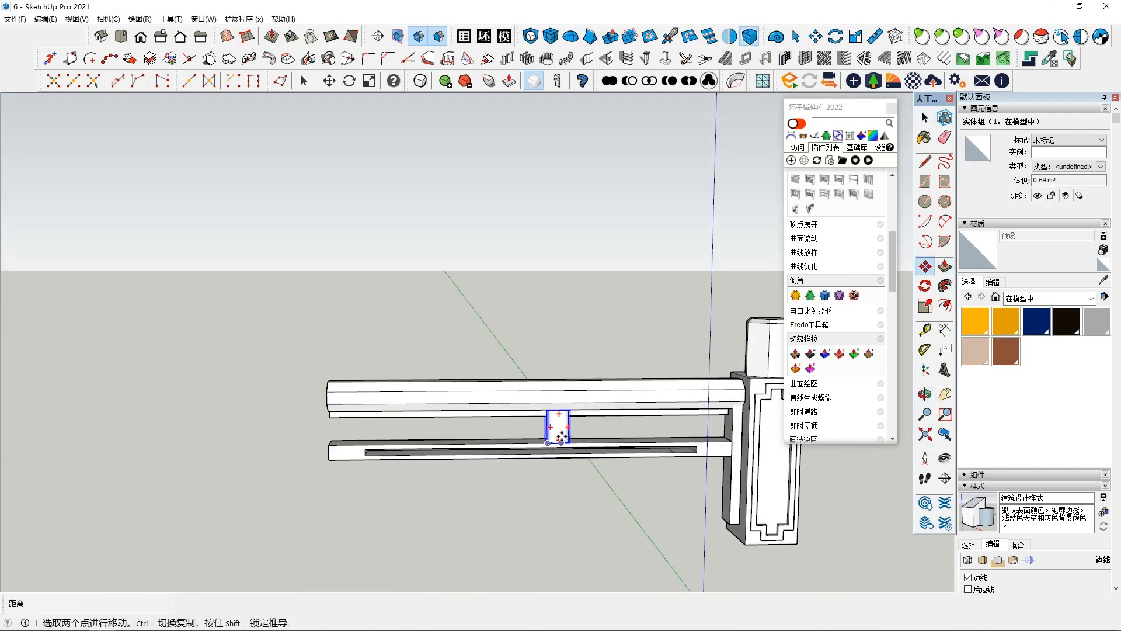
{"action": "middle_click_drag", "start_coordinate": [576, 476], "coordinate": [553, 488]}
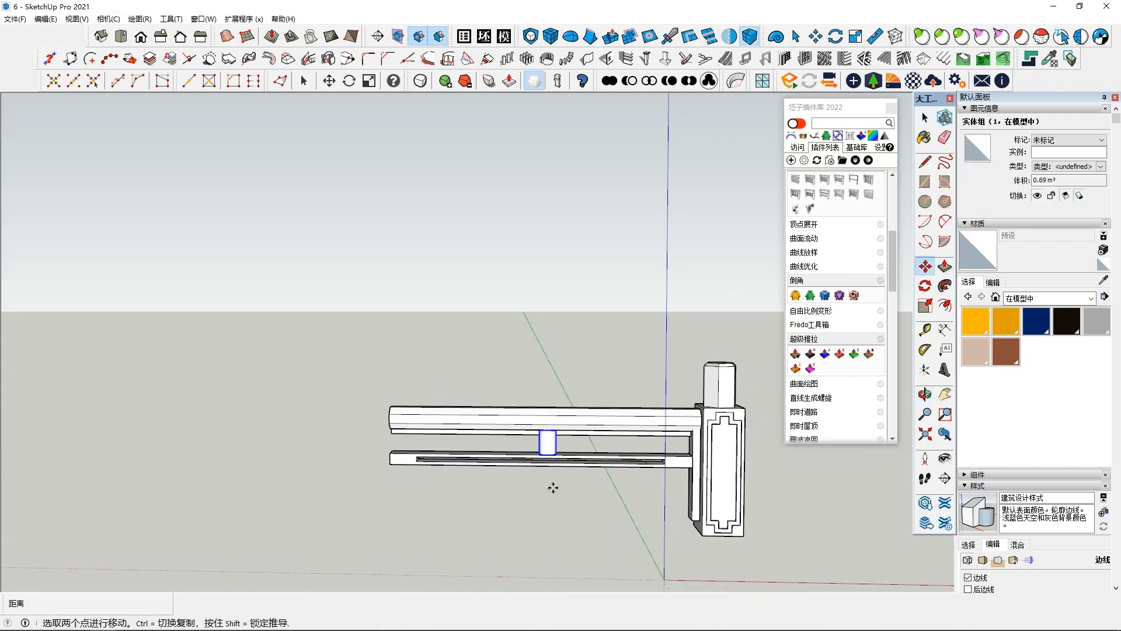
{"action": "left_click", "coordinate": [604, 528]}
{"action": "middle_click_drag", "start_coordinate": [604, 528], "coordinate": [592, 522], "text": "shift"}
{"action": "middle_click_drag", "start_coordinate": [659, 507], "coordinate": [691, 446]}
Draw a rectangle of 2197 by about 840 mm on the column's side strip, starting directly below the lower bar.
{"action": "scroll", "coordinate": [701, 490], "scroll_direction": "up", "scroll_amount": 3}
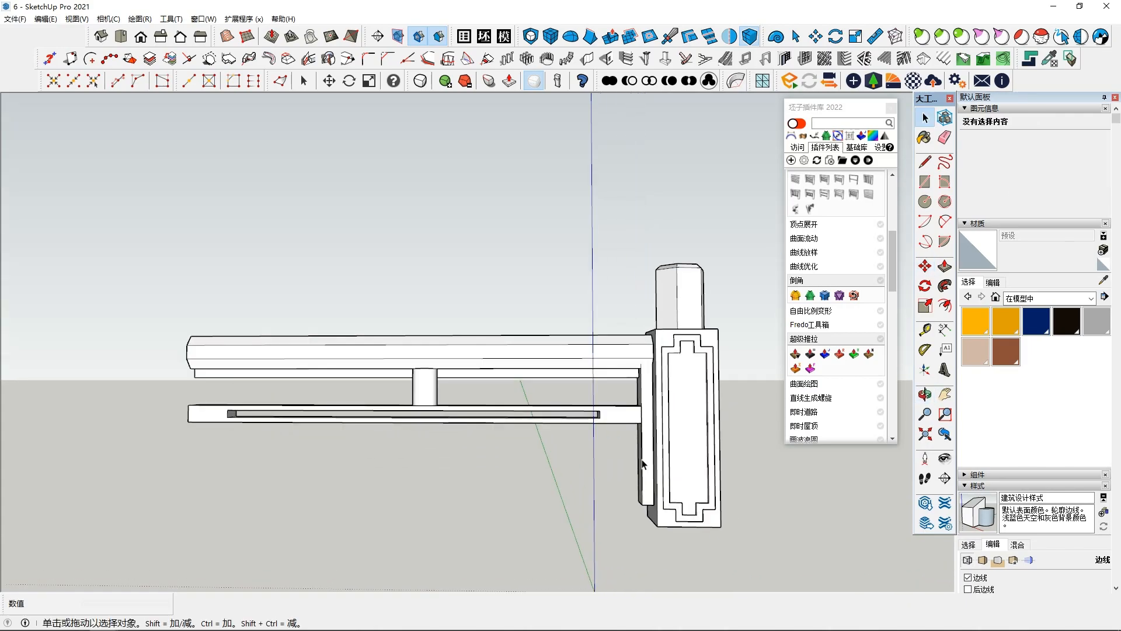
{"action": "middle_click_drag", "start_coordinate": [644, 502], "coordinate": [681, 463]}
{"action": "middle_click_drag", "start_coordinate": [617, 474], "coordinate": [651, 497]}
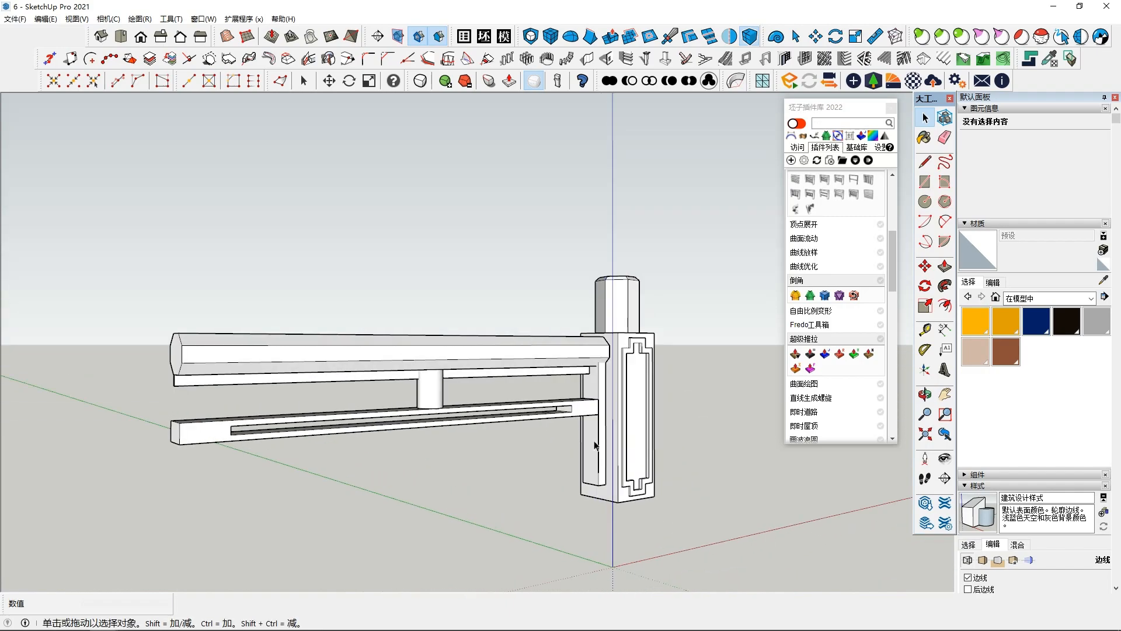
{"action": "scroll", "coordinate": [594, 447], "scroll_direction": "up", "scroll_amount": 3}
{"action": "left_click", "coordinate": [593, 456]}
{"action": "scroll", "coordinate": [594, 456], "scroll_direction": "up", "scroll_amount": 1}
{"action": "middle_click_drag", "start_coordinate": [593, 460], "coordinate": [627, 383]}
{"action": "left_click", "coordinate": [925, 182]}
{"action": "left_click", "coordinate": [571, 413]}
{"action": "key", "text": "Escape"}
{"action": "left_click", "coordinate": [561, 409]}
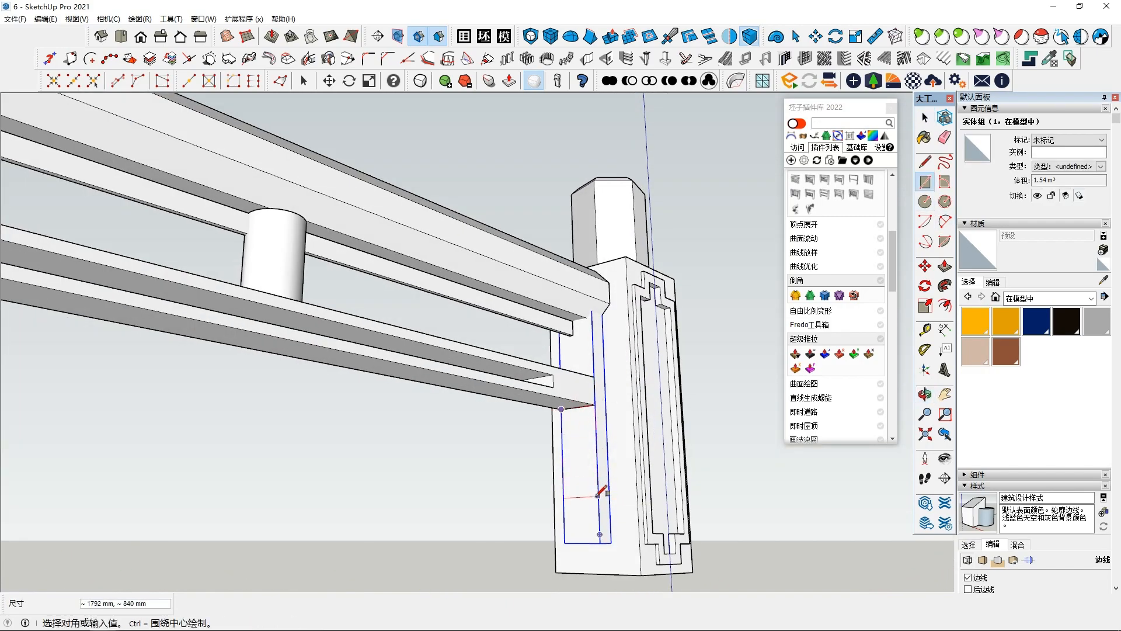
{"action": "left_click", "coordinate": [596, 514]}
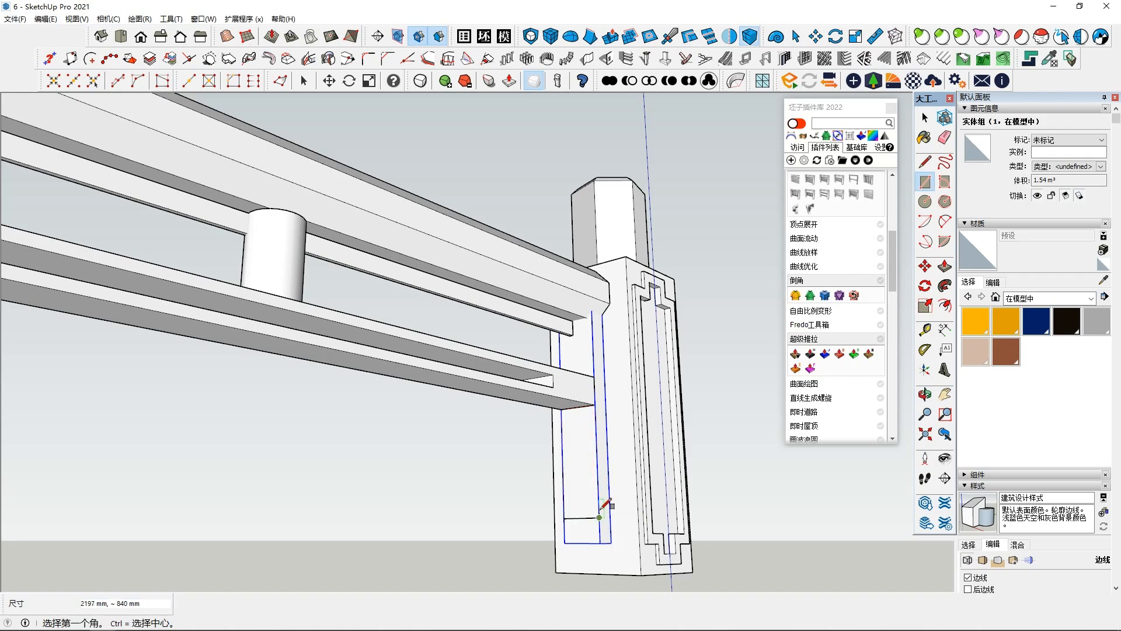
Move the bottom edge of the rectangle on the column's side strip slightly upward.
{"action": "key", "text": "space"}
{"action": "middle_click_drag", "start_coordinate": [586, 478], "coordinate": [585, 507]}
{"action": "left_click", "coordinate": [581, 508]}
{"action": "left_click", "coordinate": [581, 512]}
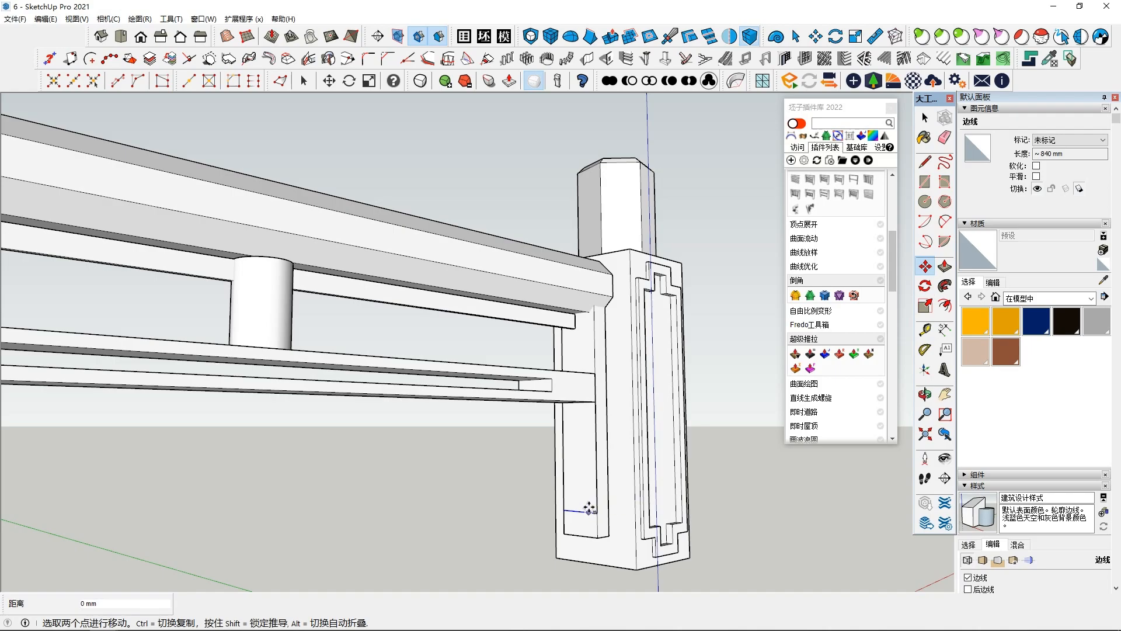
{"action": "scroll", "coordinate": [590, 507], "scroll_direction": "up", "scroll_amount": 4}
{"action": "left_click", "coordinate": [590, 507]}
{"action": "key", "text": "space"}
{"action": "scroll", "coordinate": [583, 440], "scroll_direction": "down", "scroll_amount": 2}
Extrude the rectangle along the underside of the lower bar to the bar's far end, forming a panel.
{"action": "left_click", "coordinate": [583, 440]}
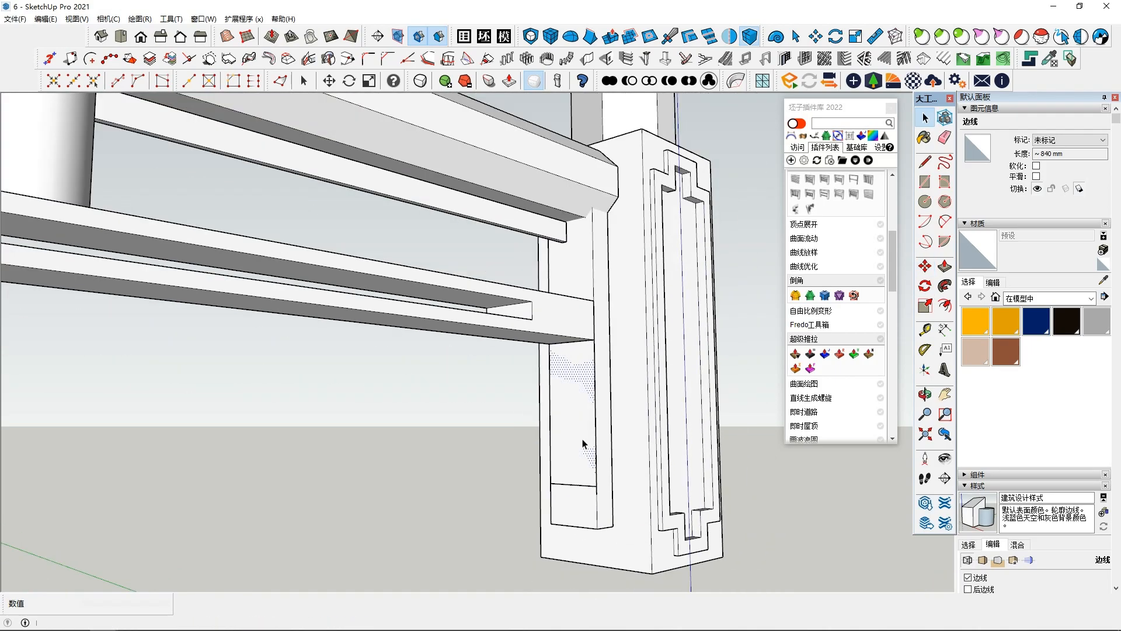
{"action": "middle_click_drag", "start_coordinate": [583, 443], "coordinate": [547, 494]}
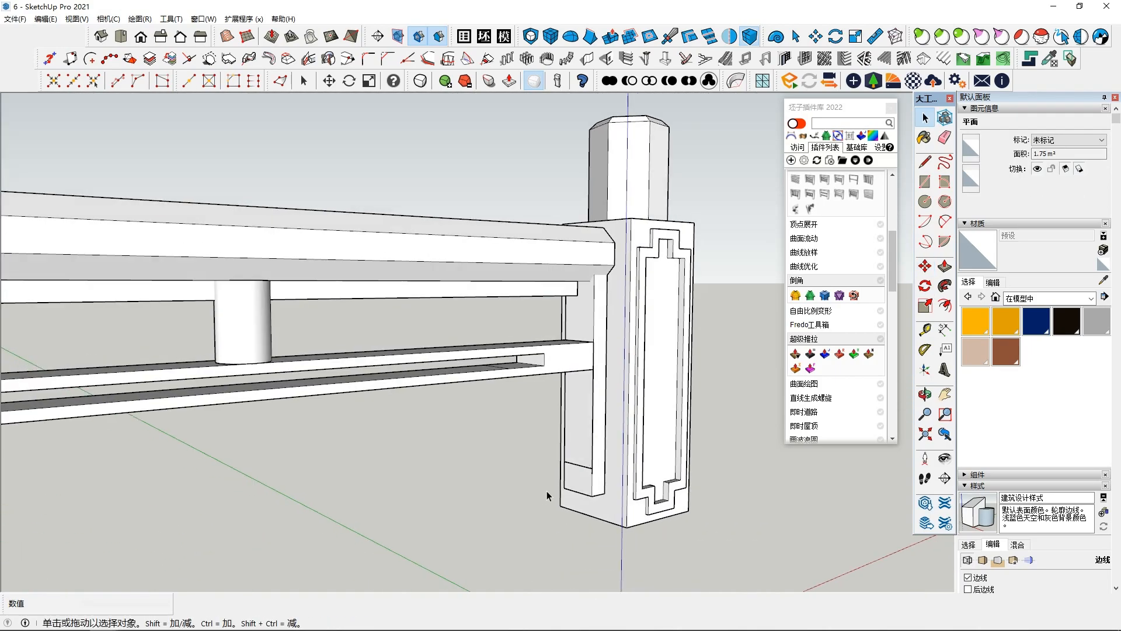
{"action": "left_click", "coordinate": [574, 439]}
{"action": "scroll", "coordinate": [476, 469], "scroll_direction": "down", "scroll_amount": 5}
{"action": "scroll", "coordinate": [443, 472], "scroll_direction": "down", "scroll_amount": 2}
{"action": "left_click", "coordinate": [313, 463]}
{"action": "scroll", "coordinate": [525, 493], "scroll_direction": "up", "scroll_amount": 1}
{"action": "scroll", "coordinate": [479, 493], "scroll_direction": "up", "scroll_amount": 1}
{"action": "middle_click_drag", "start_coordinate": [526, 493], "coordinate": [503, 440]}
{"action": "key", "text": "space"}
Draw a vertical line down the panel's front face to mark off a narrow section next to the column.
{"action": "scroll", "coordinate": [520, 443], "scroll_direction": "up", "scroll_amount": 4}
{"action": "left_click", "coordinate": [517, 435]}
{"action": "key", "text": "l"}
{"action": "scroll", "coordinate": [514, 430], "scroll_direction": "up", "scroll_amount": 1}
{"action": "left_click", "coordinate": [491, 479]}
{"action": "key", "text": "space"}
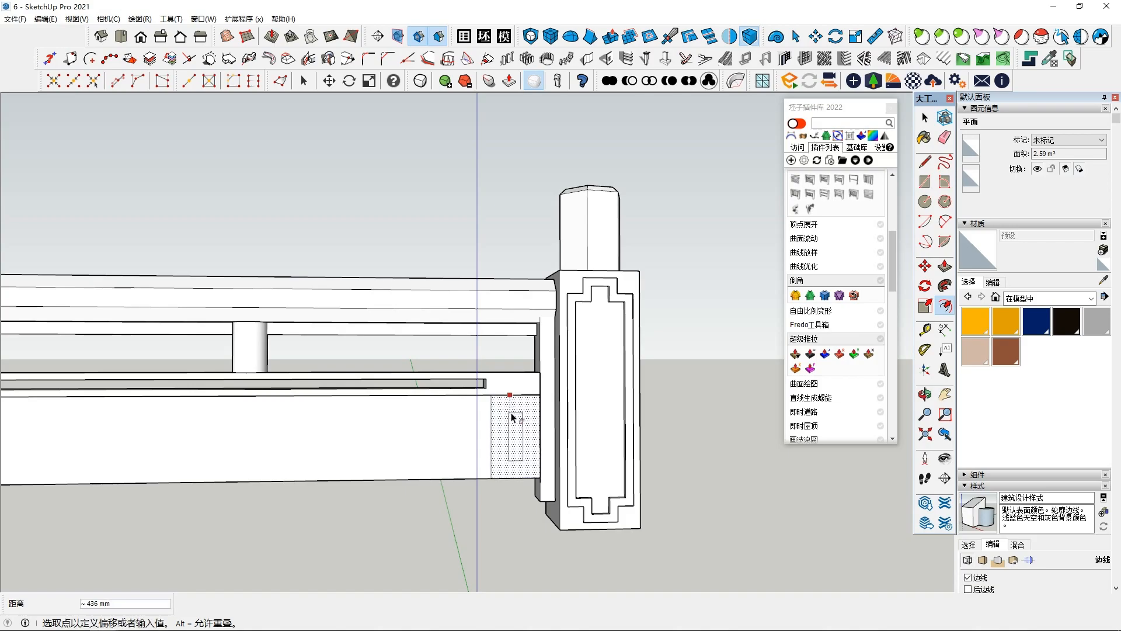
Offset the narrow section's outline inward and push the inner rectangle into the panel as a slot.
{"action": "scroll", "coordinate": [511, 417], "scroll_direction": "up", "scroll_amount": 1}
{"action": "scroll", "coordinate": [522, 427], "scroll_direction": "up", "scroll_amount": 2}
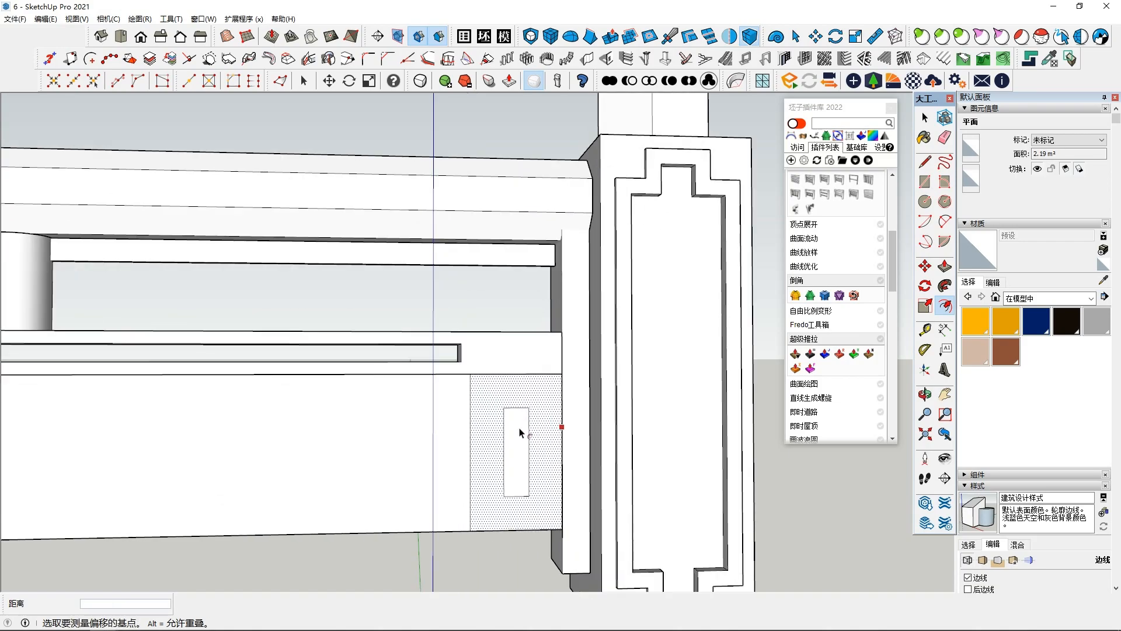
{"action": "key", "text": "space"}
{"action": "left_click", "coordinate": [519, 431]}
{"action": "middle_click_drag", "start_coordinate": [519, 434], "coordinate": [528, 455]}
{"action": "key", "text": "p"}
{"action": "scroll", "coordinate": [518, 455], "scroll_direction": "down", "scroll_amount": 3}
{"action": "mouse_move", "coordinate": [518, 455]}
{"action": "middle_mouse_down"}
{"action": "mouse_move", "coordinate": [479, 501]}
{"action": "mouse_move", "coordinate": [418, 478]}
{"action": "mouse_move", "coordinate": [458, 461]}
{"action": "mouse_move", "coordinate": [535, 456]}
{"action": "middle_mouse_up"}
Select all connected geometry of the lower panel and make it a group.
{"action": "key", "text": "space"}
{"action": "triple_click", "coordinate": [418, 478]}
{"action": "right_click", "coordinate": [538, 454]}
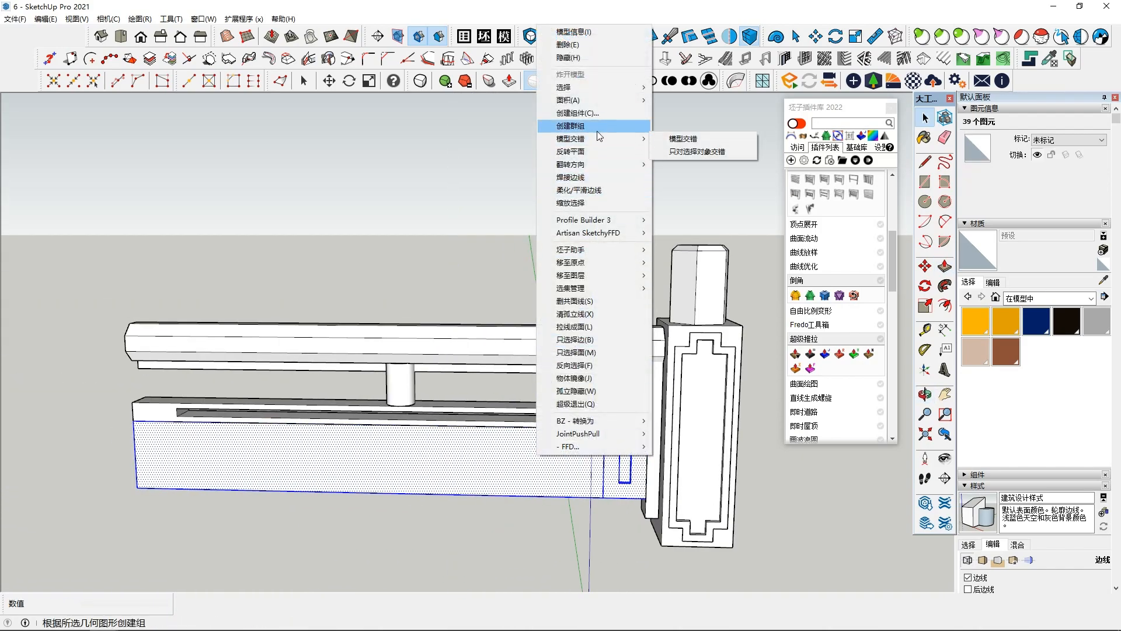
{"action": "left_click", "coordinate": [570, 126]}
Open the panel group and draw two vertical lines of about 2084 mm down its front face, below the cylindrical support's sides.
{"action": "middle_click_drag", "start_coordinate": [570, 405], "coordinate": [508, 430]}
{"action": "key", "text": "l"}
{"action": "left_click", "coordinate": [488, 433]}
{"action": "key", "text": "space"}
{"action": "double_click", "coordinate": [499, 452]}
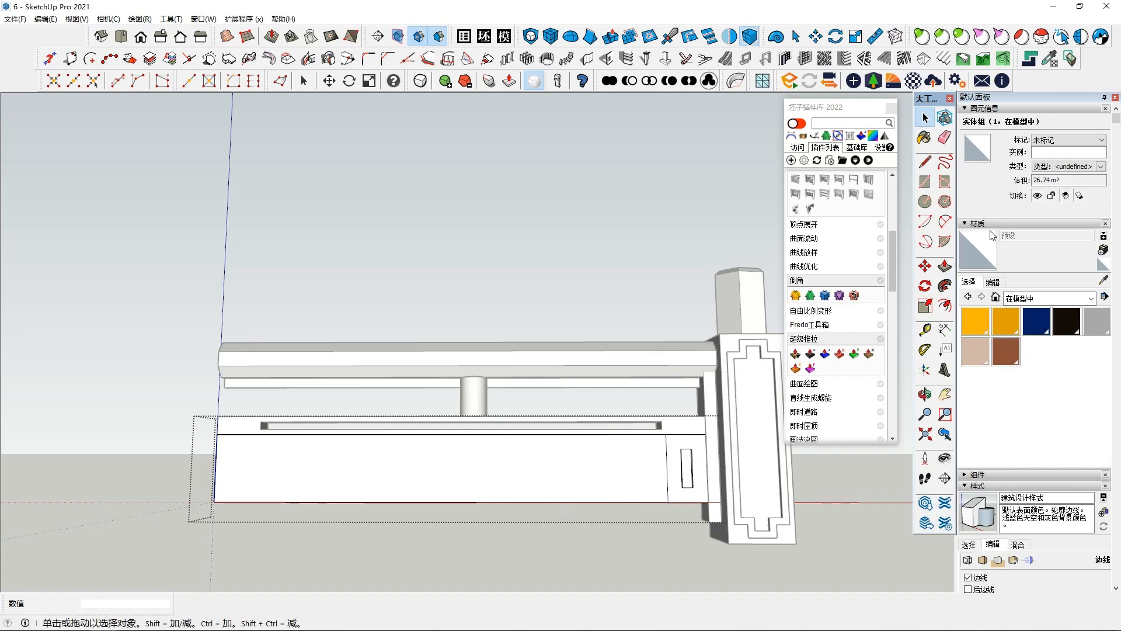
{"action": "key", "text": "l"}
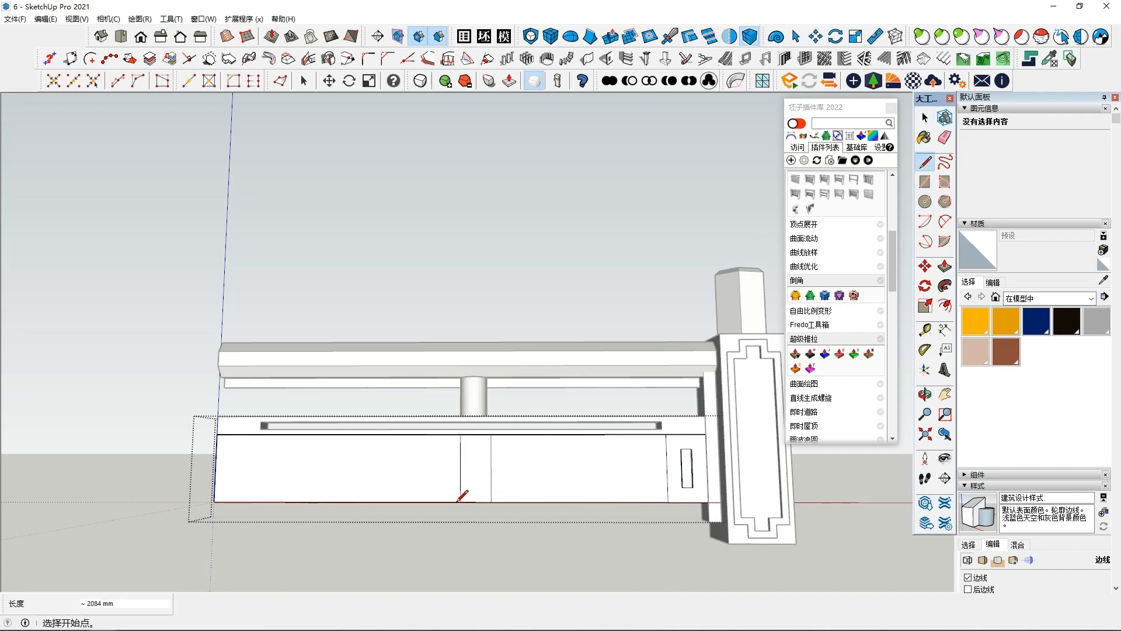
Try to offset the face between the two vertical lines inward, and undo the offset and the left line.
{"action": "key", "text": "space"}
{"action": "left_click", "coordinate": [476, 474]}
{"action": "scroll", "coordinate": [476, 474], "scroll_direction": "up", "scroll_amount": 1}
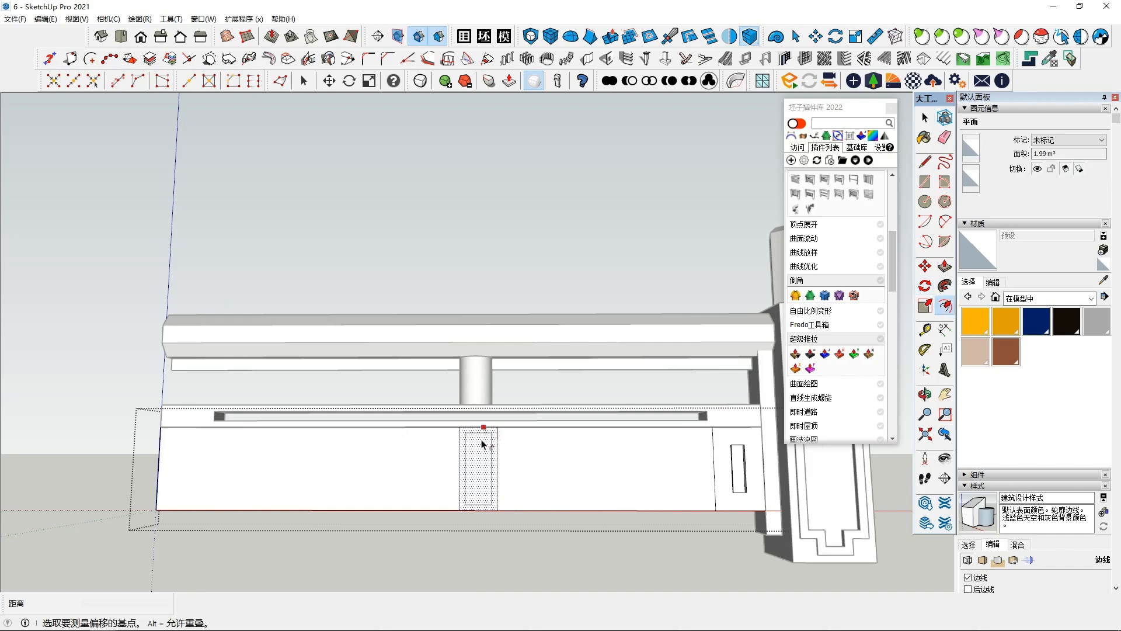
{"action": "key", "text": "space"}
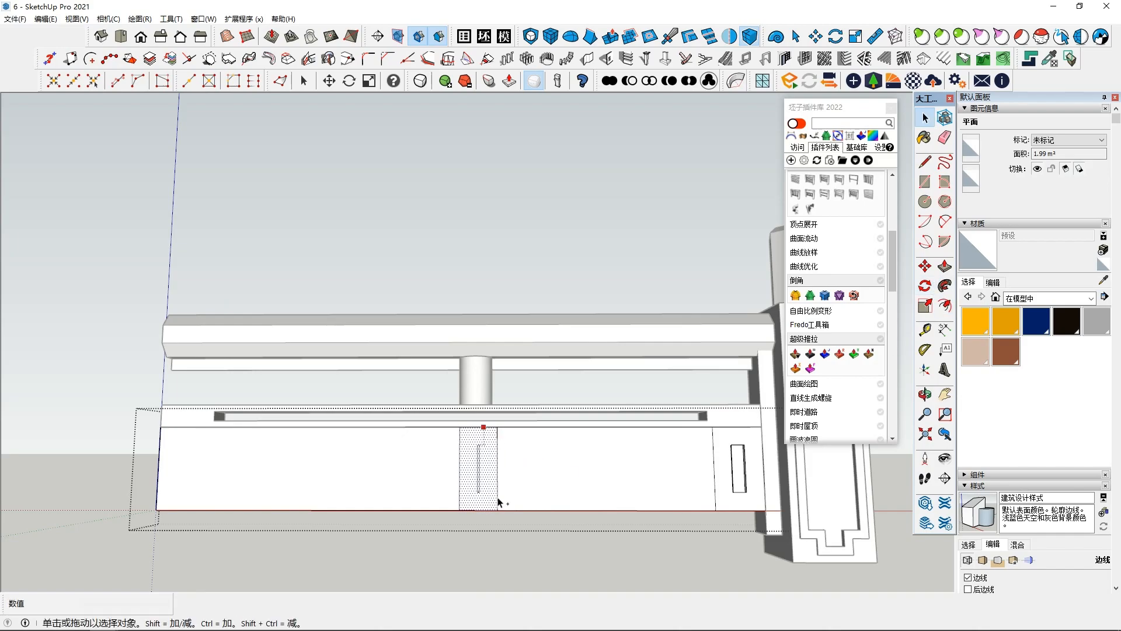
{"action": "key", "text": "ctrl+z"}
Copy the slotted section beside the column along the lower panel to the area beneath the cylindrical support.
{"action": "middle_click_drag", "start_coordinate": [712, 422], "coordinate": [654, 436]}
{"action": "left_click_drag", "start_coordinate": [650, 418], "coordinate": [714, 516]}
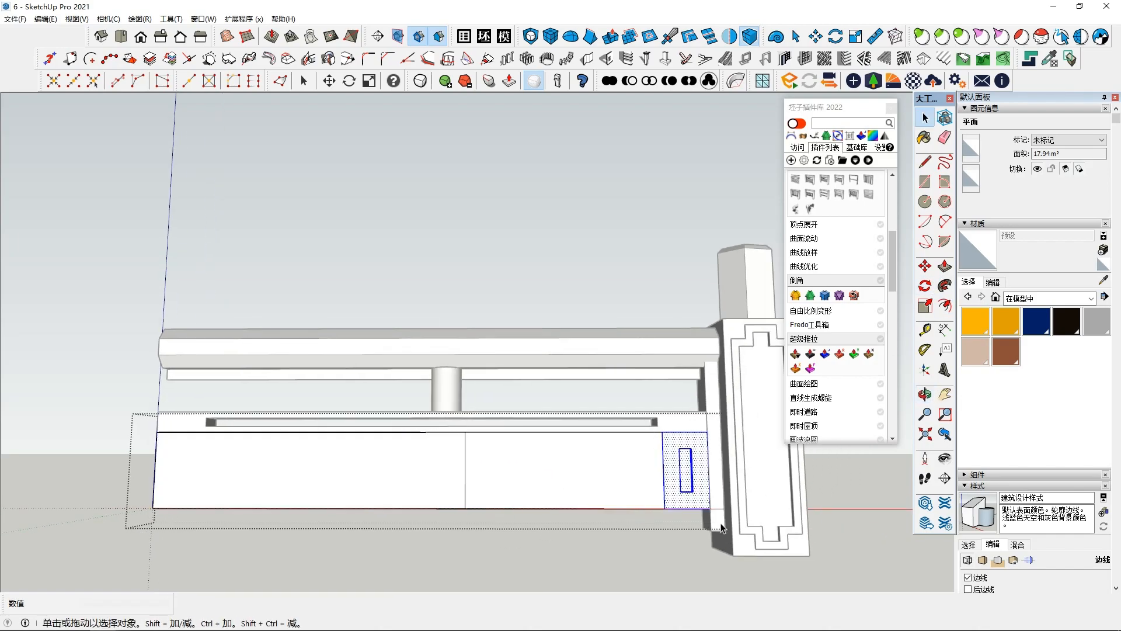
{"action": "middle_click_drag", "start_coordinate": [710, 508], "coordinate": [653, 473]}
{"action": "left_click", "coordinate": [658, 423]}
{"action": "left_click_drag", "start_coordinate": [659, 422], "coordinate": [720, 515]}
{"action": "key", "text": "m"}
{"action": "middle_click_drag", "start_coordinate": [720, 496], "coordinate": [674, 497]}
{"action": "left_click", "coordinate": [674, 496]}
{"action": "key", "text": "ctrl"}
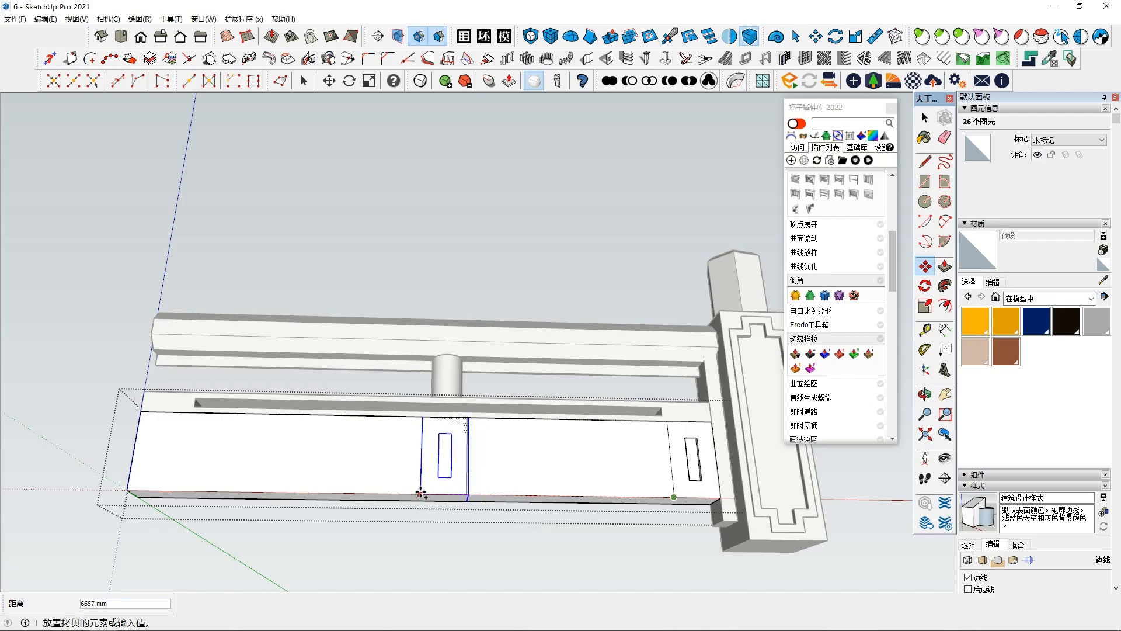
{"action": "left_click", "coordinate": [412, 491]}
{"action": "key", "text": "space"}
Select the middle slotted section with its slot faces and copy it about 9592 mm, beyond the panel's outer end.
{"action": "middle_click_drag", "start_coordinate": [463, 491], "coordinate": [386, 532]}
{"action": "scroll", "coordinate": [445, 507], "scroll_direction": "up", "scroll_amount": 3}
{"action": "double_click", "coordinate": [345, 462]}
{"action": "double_click", "coordinate": [324, 508], "text": "shift"}
{"action": "scroll", "coordinate": [526, 467], "scroll_direction": "down", "scroll_amount": 2}
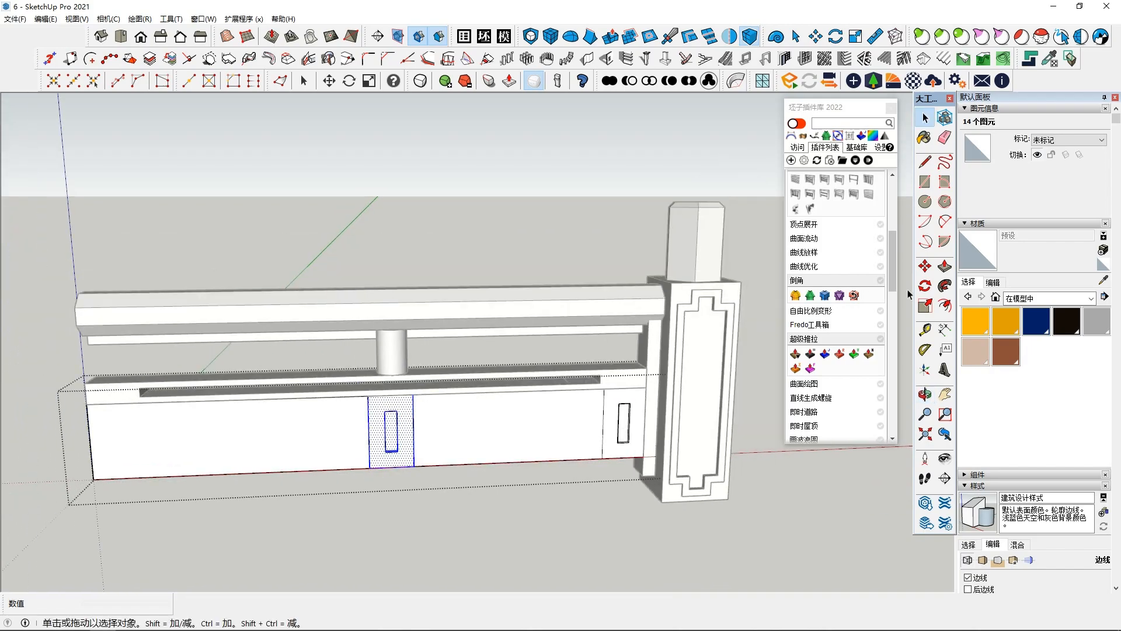
{"action": "key", "text": "ctrl"}
{"action": "left_click", "coordinate": [405, 479]}
{"action": "middle_click_drag", "start_coordinate": [250, 475], "coordinate": [283, 471], "text": "shift"}
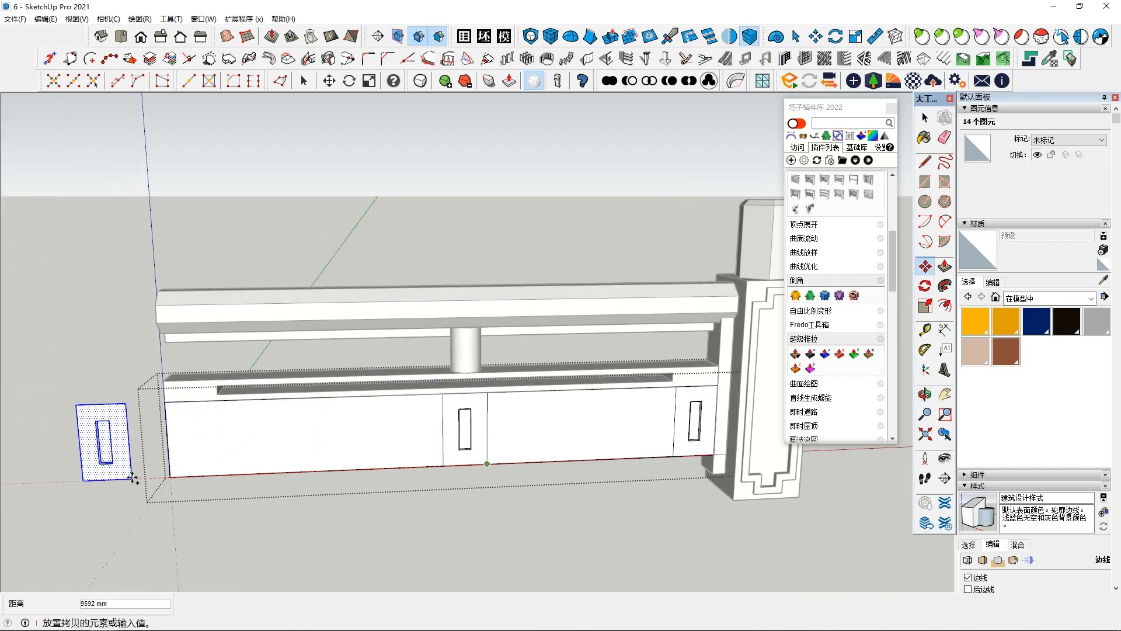
{"action": "left_click", "coordinate": [132, 478]}
Try to move the copied slotted section to the panel's outer lower corner, and undo the move.
{"action": "left_click", "coordinate": [83, 480]}
{"action": "left_click", "coordinate": [170, 477]}
{"action": "middle_click_drag", "start_coordinate": [266, 464], "coordinate": [250, 476]}
{"action": "key", "text": "m"}
{"action": "left_click", "coordinate": [247, 475]}
{"action": "key", "text": "ctrl"}
{"action": "key", "text": "Escape"}
{"action": "key", "text": "ctrl+z"}
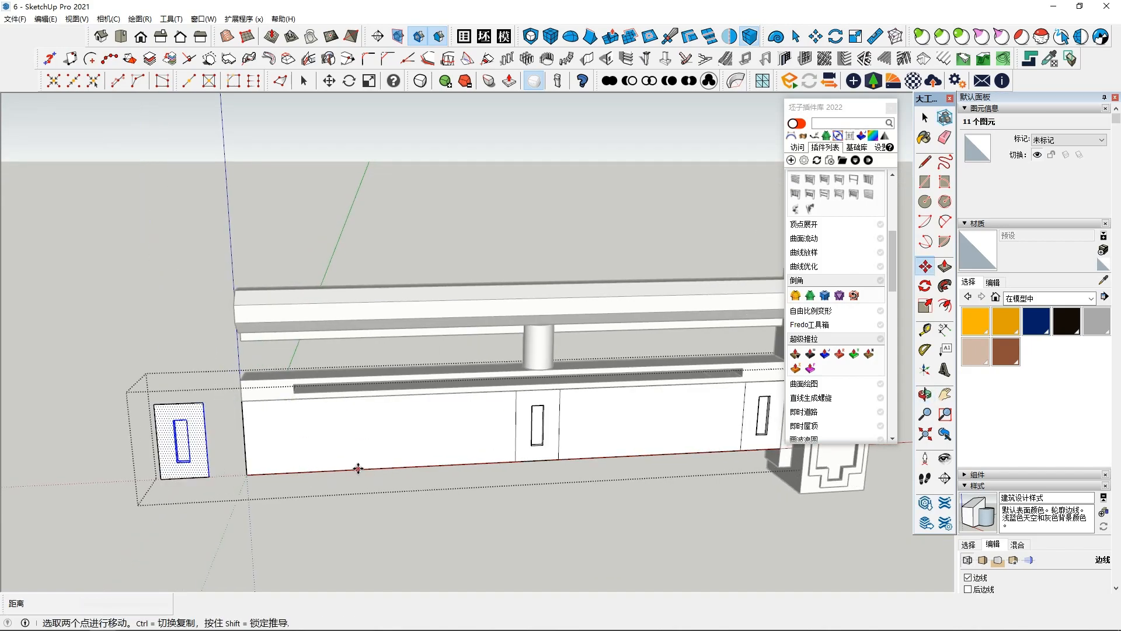
Move the copied slotted section about 2642 mm onto the outer end of the lower panel.
{"action": "left_click", "coordinate": [163, 479]}
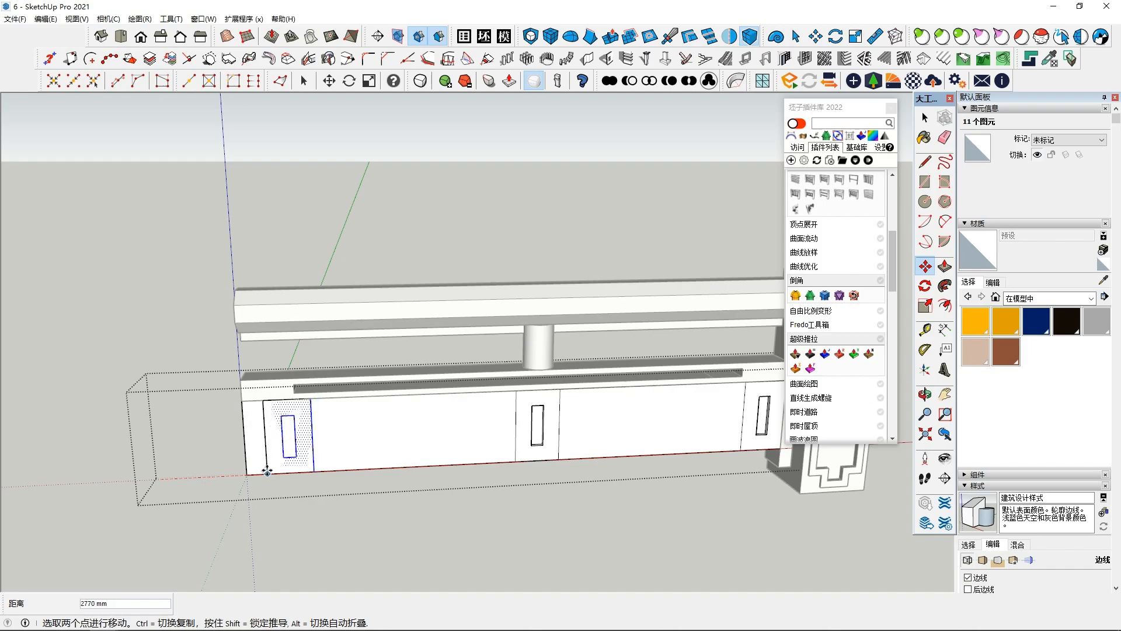
{"action": "scroll", "coordinate": [265, 472], "scroll_direction": "down", "scroll_amount": 1}
{"action": "left_click", "coordinate": [265, 471]}
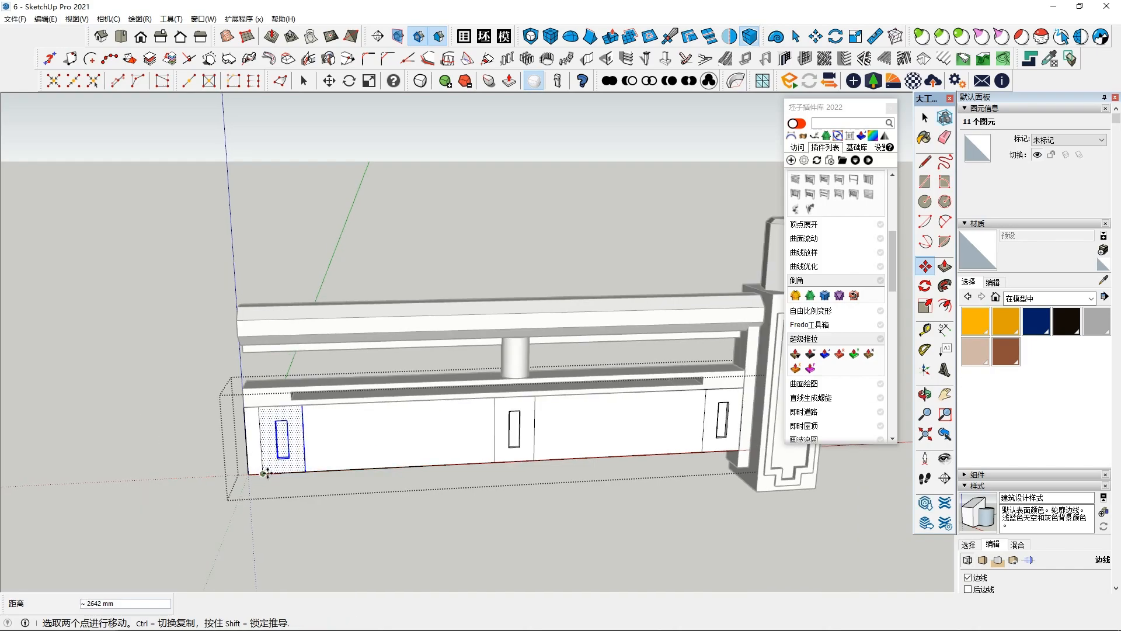
{"action": "middle_click_drag", "start_coordinate": [264, 472], "coordinate": [263, 460]}
Copy the post beside the column to the railing's outer end and shift it about 512 mm to sit under the rail.
{"action": "key", "text": "space"}
{"action": "left_click", "coordinate": [688, 482]}
{"action": "left_click", "coordinate": [749, 363]}
{"action": "key", "text": "m"}
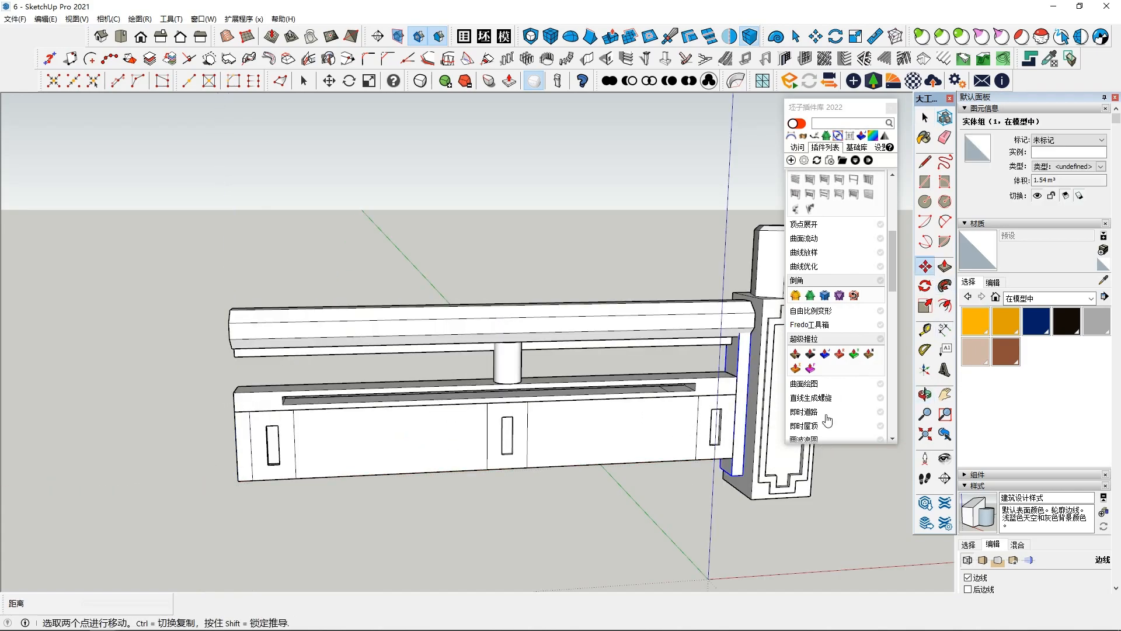
{"action": "left_click", "coordinate": [742, 476]}
{"action": "key", "text": "ctrl"}
{"action": "scroll", "coordinate": [227, 485], "scroll_direction": "up", "scroll_amount": 3}
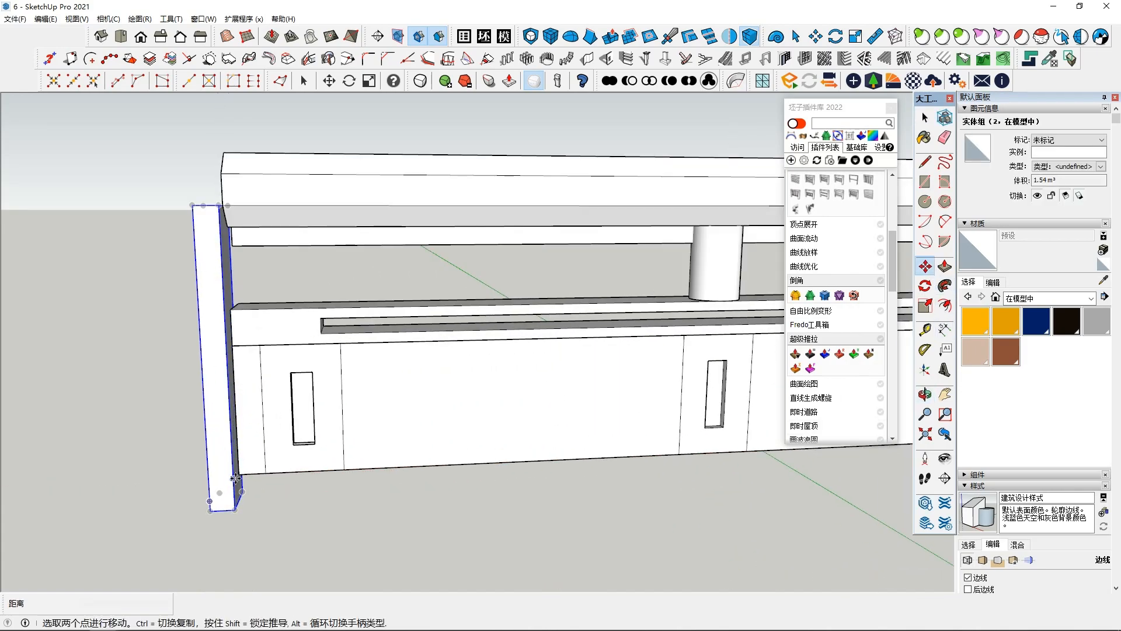
{"action": "left_click", "coordinate": [227, 477]}
{"action": "middle_click_drag", "start_coordinate": [228, 478], "coordinate": [255, 439]}
{"action": "left_click", "coordinate": [204, 253]}
{"action": "left_click", "coordinate": [230, 253]}
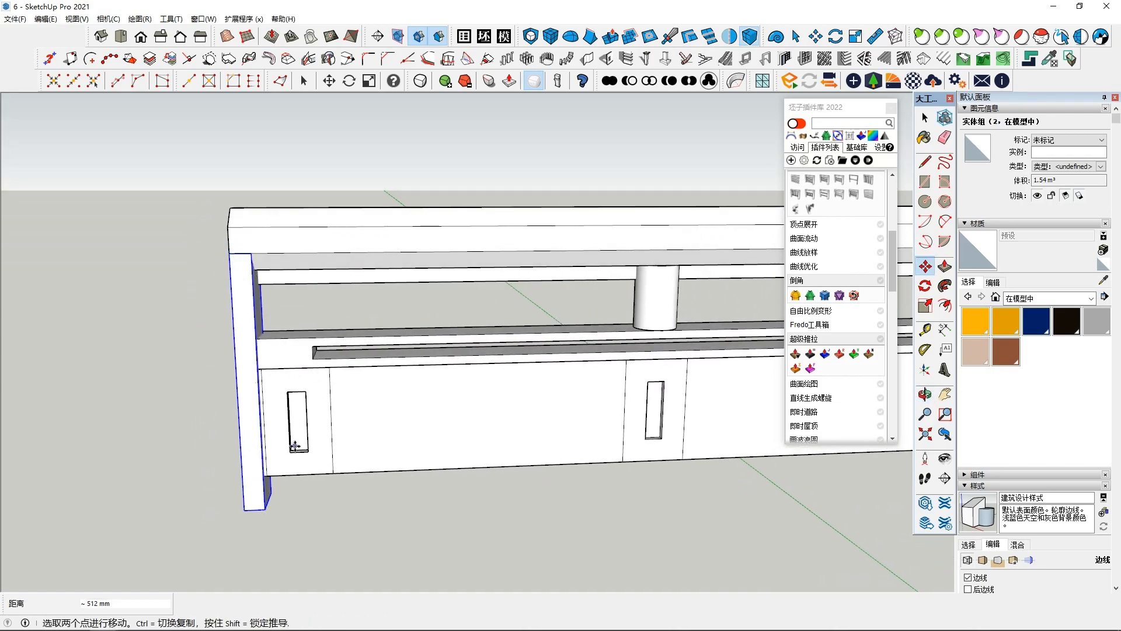
Reopen the panel group and move its outer slotted section about 50 mm to meet the new post.
{"action": "key", "text": "space"}
{"action": "scroll", "coordinate": [280, 422], "scroll_direction": "up", "scroll_amount": 1}
{"action": "double_click", "coordinate": [279, 422]}
{"action": "triple_click", "coordinate": [295, 435]}
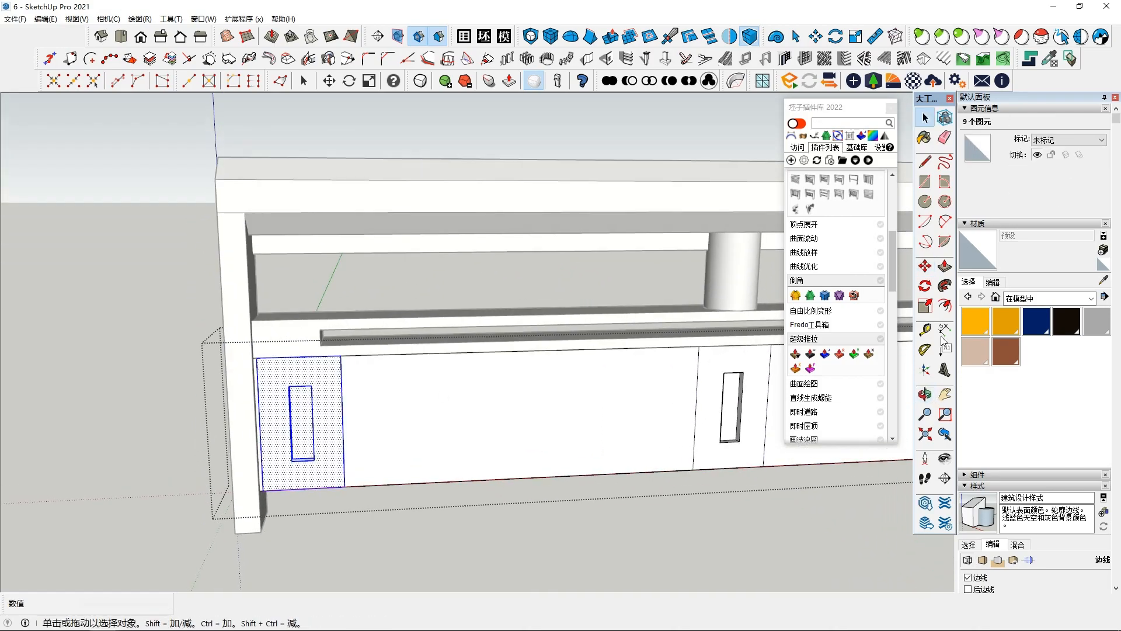
{"action": "key", "text": "m"}
{"action": "scroll", "coordinate": [264, 493], "scroll_direction": "up", "scroll_amount": 3}
{"action": "left_click", "coordinate": [261, 490]}
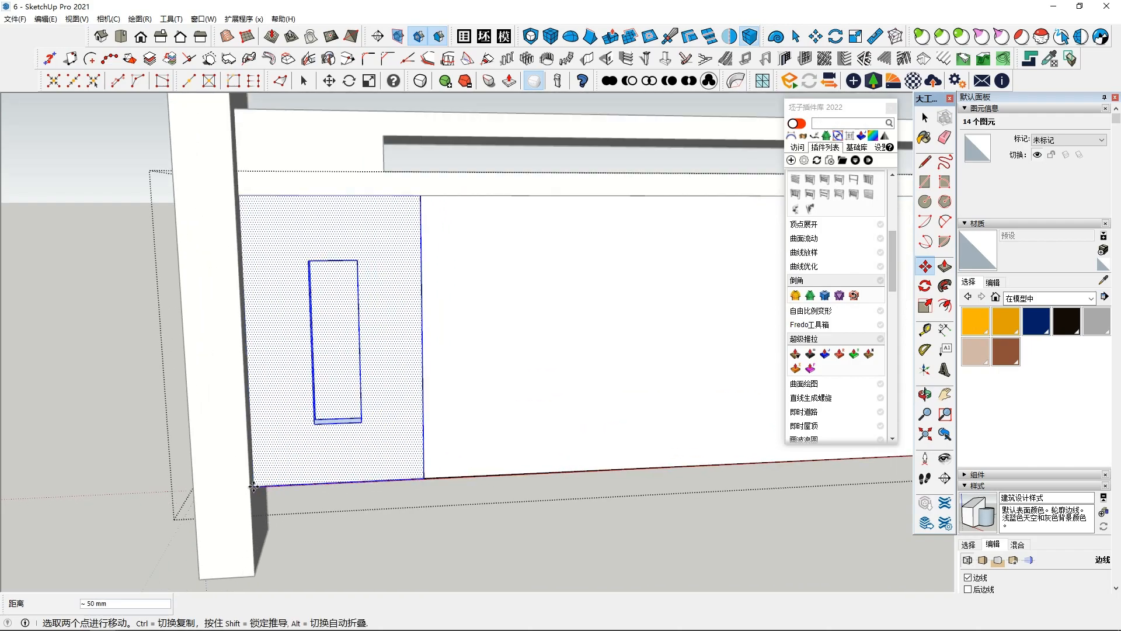
{"action": "scroll", "coordinate": [258, 487], "scroll_direction": "up", "scroll_amount": 2}
{"action": "key", "text": "space"}
Offset the blank panel face between the middle and column-side slotted sections inward.
{"action": "scroll", "coordinate": [485, 494], "scroll_direction": "down", "scroll_amount": 4}
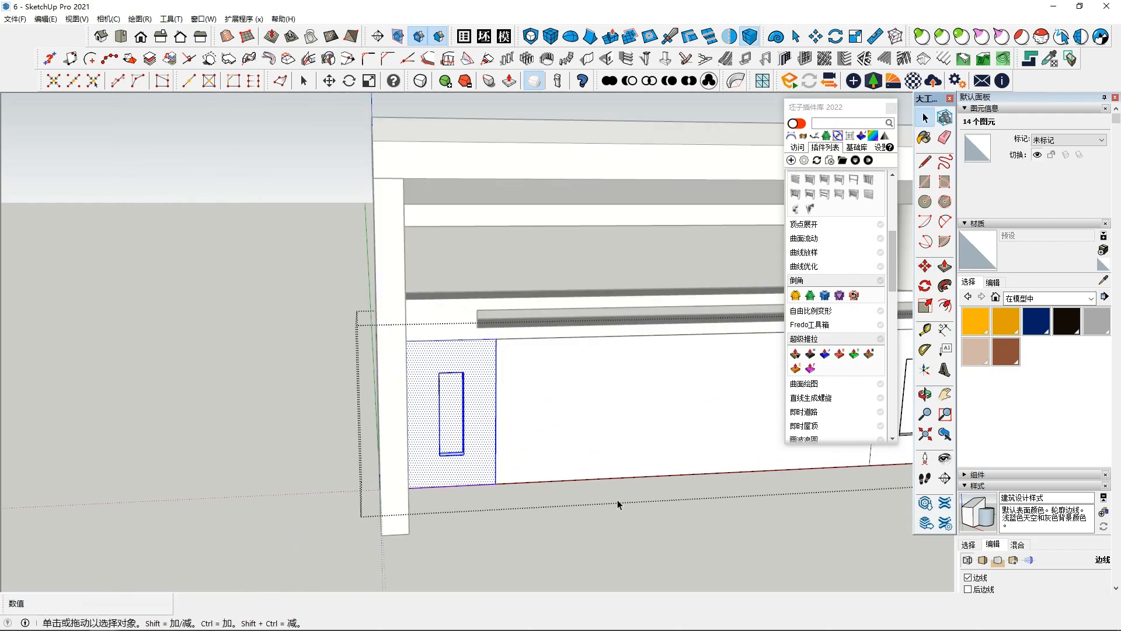
{"action": "scroll", "coordinate": [618, 499], "scroll_direction": "down", "scroll_amount": 3}
{"action": "middle_click_drag", "start_coordinate": [618, 499], "coordinate": [615, 465]}
{"action": "left_click", "coordinate": [625, 488]}
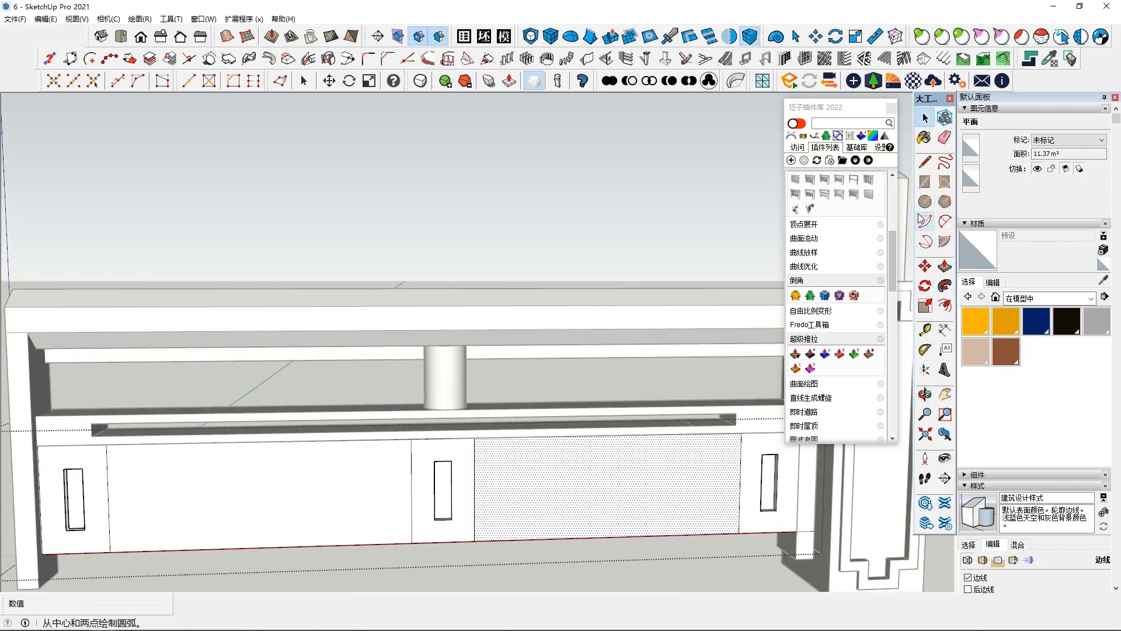
{"action": "left_click", "coordinate": [587, 464]}
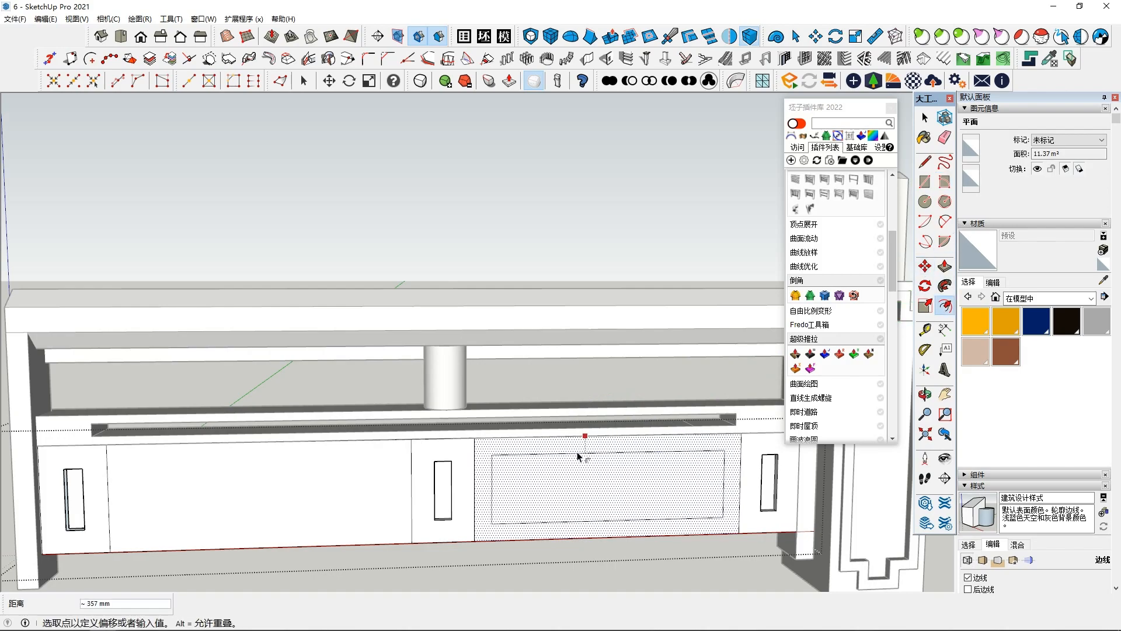
{"action": "left_click", "coordinate": [582, 447]}
{"action": "key", "text": "space"}
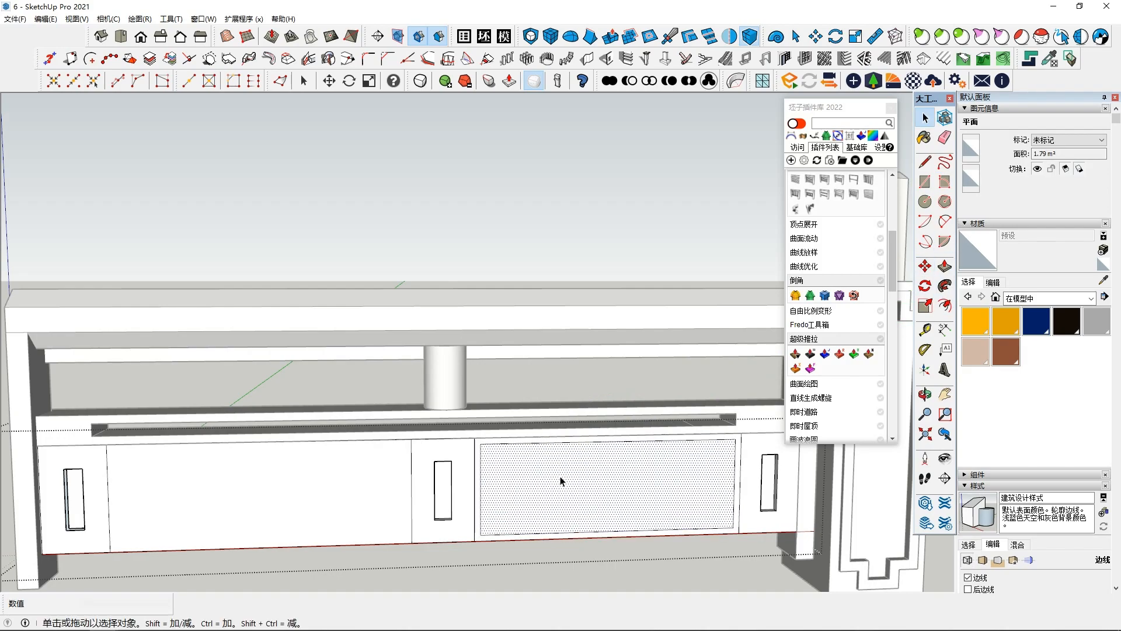
Scale the inner rectangle down about its centre in two passes, the first with a factor of 0.92.
{"action": "left_click", "coordinate": [925, 306]}
{"action": "left_click_drag", "start_coordinate": [482, 487], "coordinate": [490, 490], "text": "ctrl"}
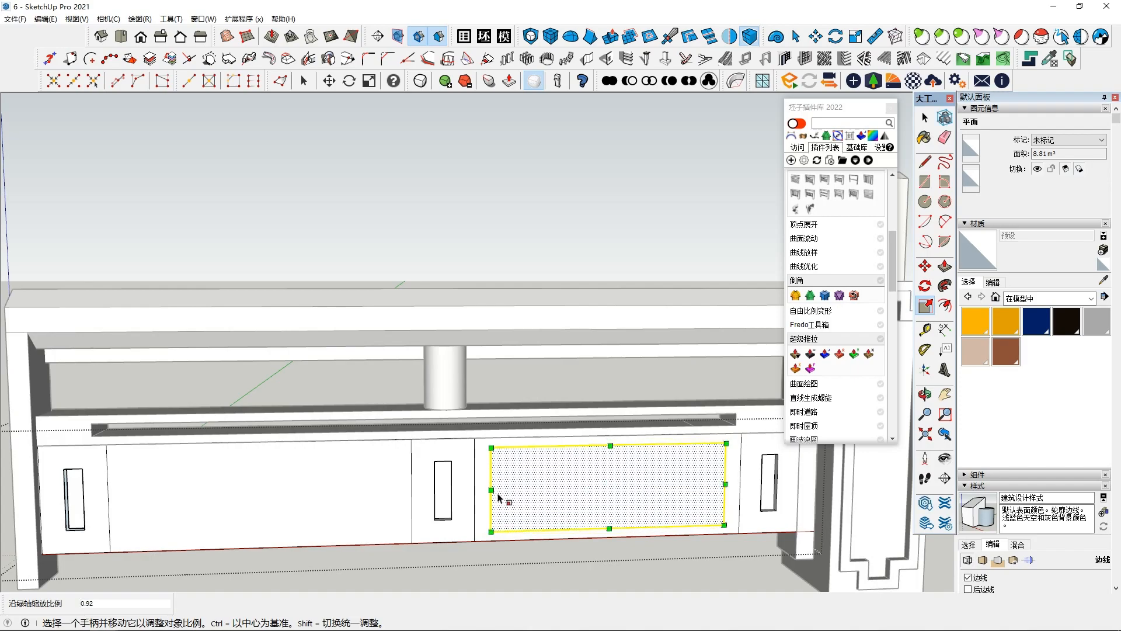
{"action": "left_click_drag", "start_coordinate": [489, 494], "coordinate": [495, 495], "text": "ctrl"}
{"action": "scroll", "coordinate": [526, 501], "scroll_direction": "up", "scroll_amount": 1}
{"action": "middle_click_drag", "start_coordinate": [604, 495], "coordinate": [563, 497], "text": "shift"}
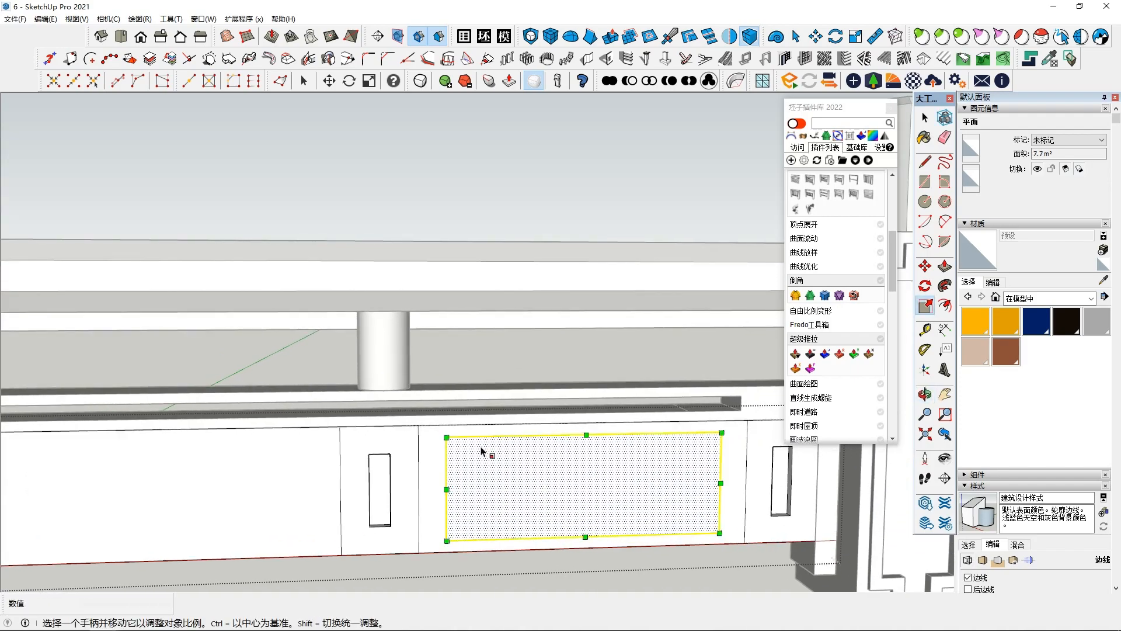
{"action": "key", "text": "space"}
Draw a curved notch with the Bezier curve tool in the rectangle's upper corner nearest the cylindrical support, and select it.
{"action": "left_click", "coordinate": [924, 160]}
{"action": "scroll", "coordinate": [862, 212], "scroll_direction": "up", "scroll_amount": 4}
{"action": "left_click", "coordinate": [796, 226]}
{"action": "scroll", "coordinate": [506, 448], "scroll_direction": "up", "scroll_amount": 1}
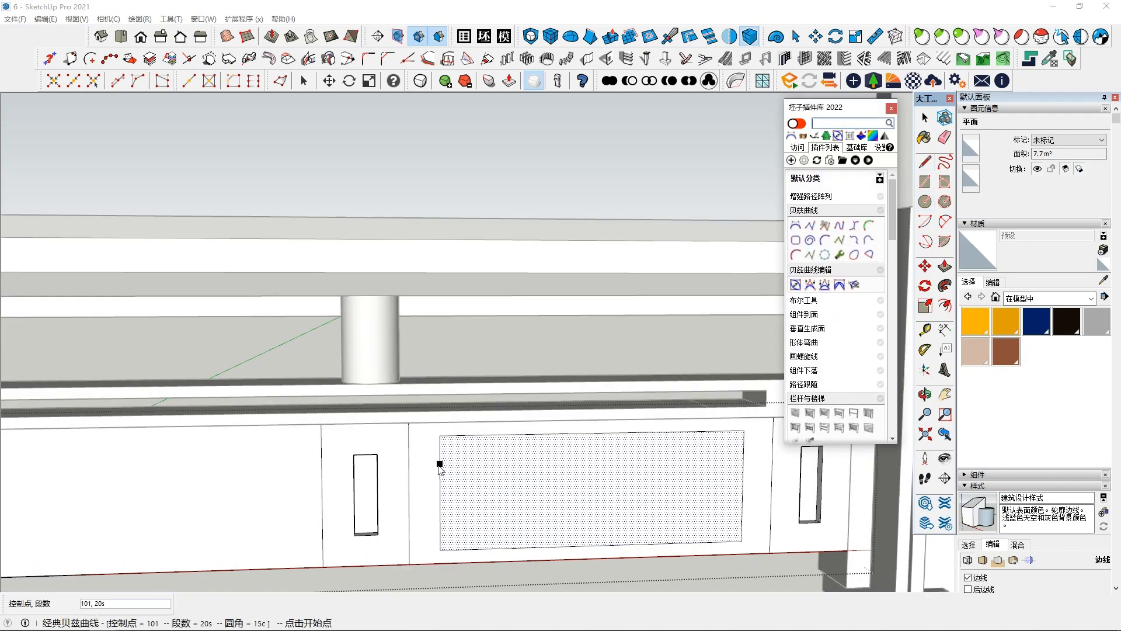
{"action": "left_click", "coordinate": [440, 465]}
{"action": "scroll", "coordinate": [468, 464], "scroll_direction": "up", "scroll_amount": 1}
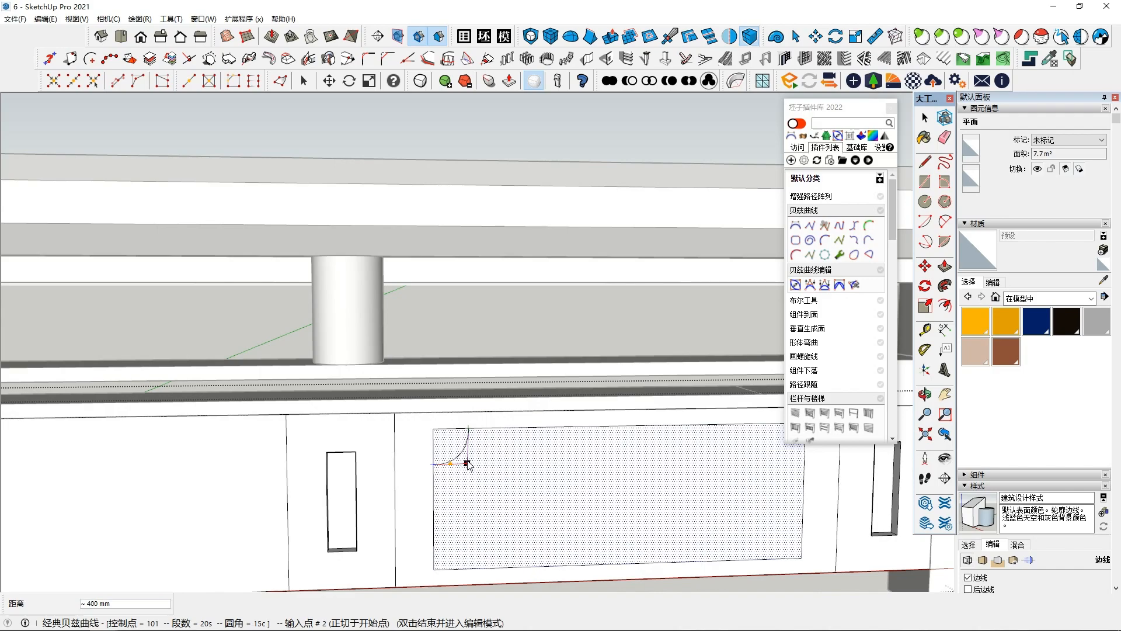
{"action": "double_click", "coordinate": [461, 457]}
{"action": "middle_click_drag", "start_coordinate": [458, 458], "coordinate": [490, 470]}
{"action": "left_click", "coordinate": [493, 475]}
{"action": "left_click", "coordinate": [448, 436]}
Mirror the corner notch to the rectangle's opposite upper corner, and mirror the pair to the two lower corners.
{"action": "scroll", "coordinate": [501, 490], "scroll_direction": "down", "scroll_amount": 2}
{"action": "middle_click_drag", "start_coordinate": [601, 503], "coordinate": [594, 505], "text": "shift"}
{"action": "left_click", "coordinate": [737, 38]}
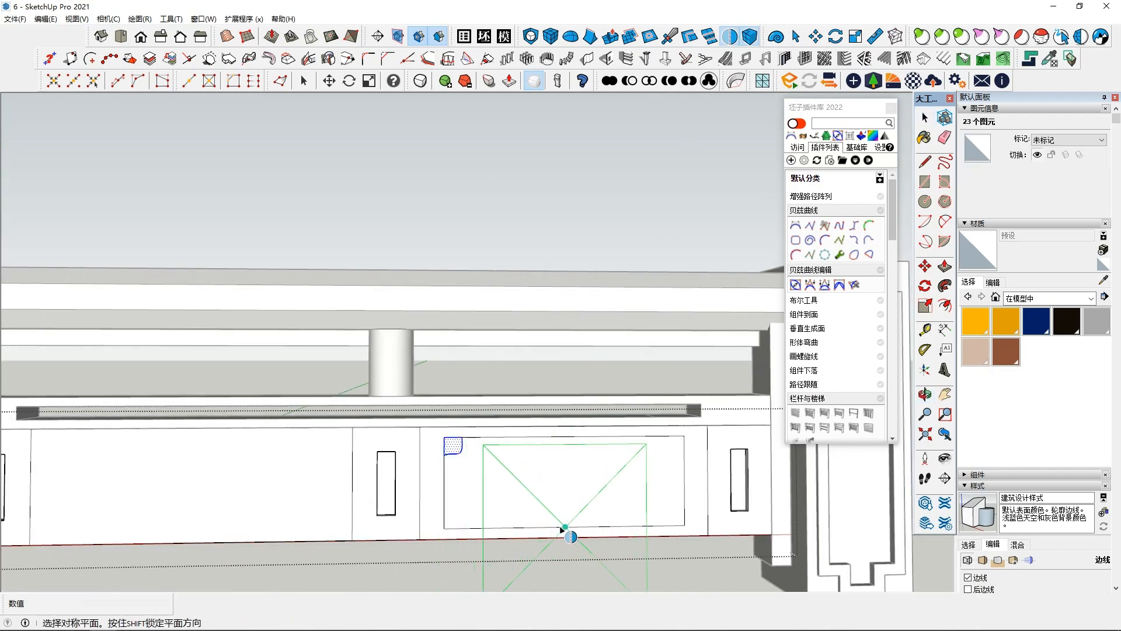
{"action": "left_click", "coordinate": [565, 529]}
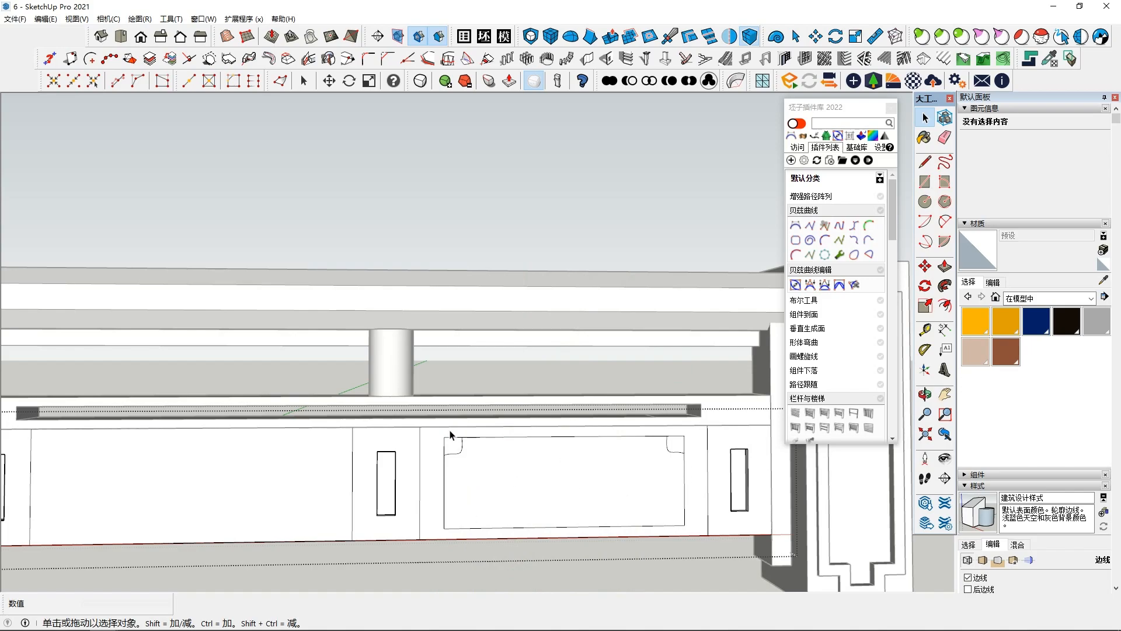
{"action": "left_click", "coordinate": [728, 38]}
{"action": "left_click", "coordinate": [422, 487]}
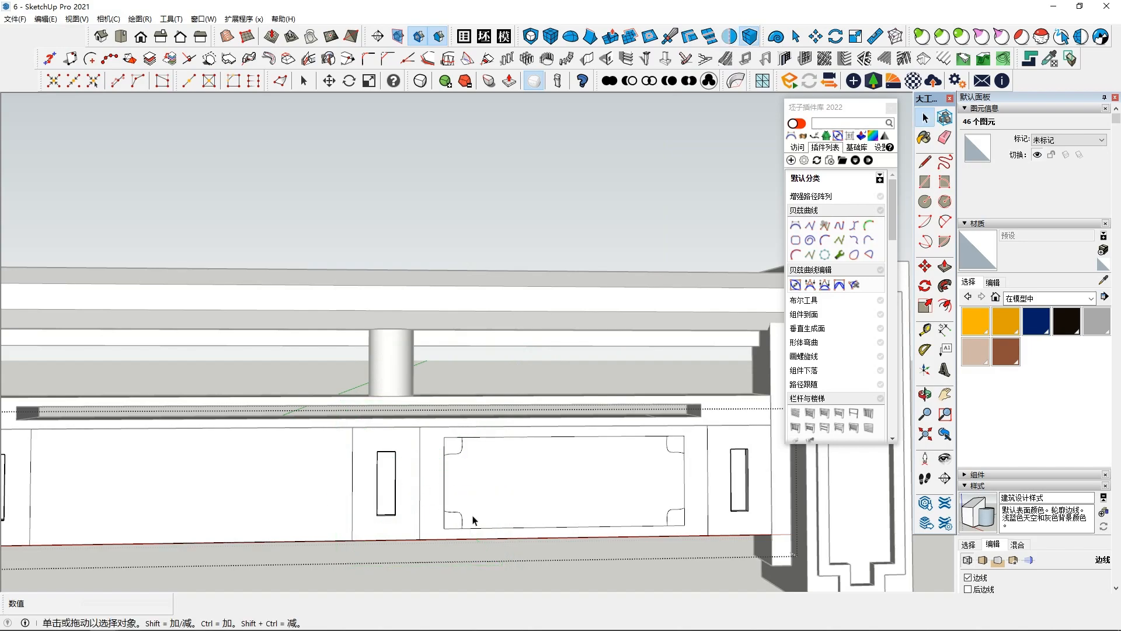
Delete the rectangle's leftover straight edges at the notched corners to leave a cut-corner outline.
{"action": "left_click", "coordinate": [455, 442]}
{"action": "key", "text": "Delete"}
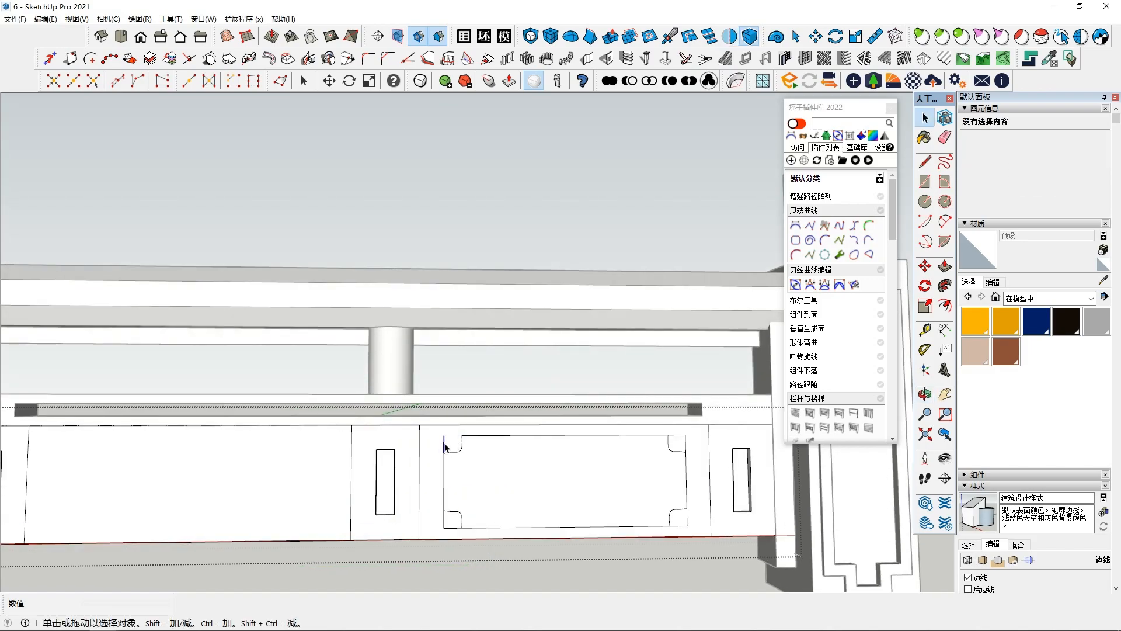
{"action": "left_click", "coordinate": [675, 436]}
{"action": "left_click", "coordinate": [676, 435]}
{"action": "key", "text": "Delete"}
{"action": "left_click", "coordinate": [680, 526]}
{"action": "key", "text": "Delete"}
Push the cut-corner face into the lower panel as a recess.
{"action": "left_click", "coordinate": [626, 496]}
{"action": "middle_click_drag", "start_coordinate": [626, 495], "coordinate": [672, 457]}
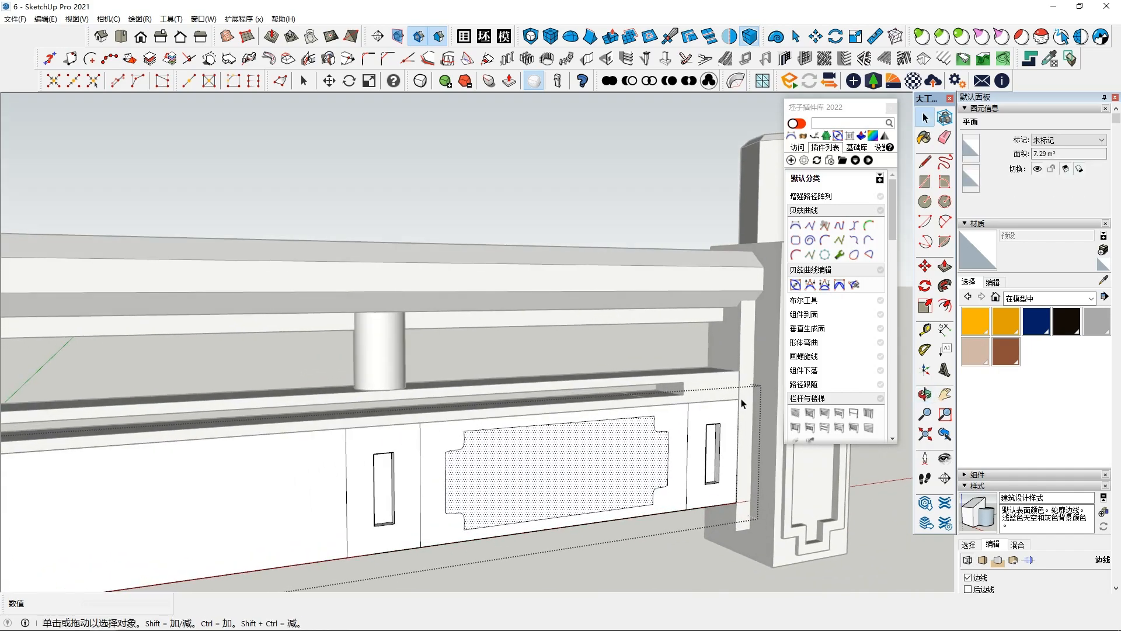
{"action": "left_click", "coordinate": [565, 482]}
{"action": "middle_click_drag", "start_coordinate": [540, 499], "coordinate": [424, 459]}
{"action": "left_click", "coordinate": [566, 485]}
Copy the recessed section with its border about 6695 mm into the other blank bay, and remove the extra vertical edge.
{"action": "key", "text": "space"}
{"action": "left_click", "coordinate": [433, 458]}
{"action": "triple_click", "coordinate": [421, 460]}
{"action": "scroll", "coordinate": [700, 530], "scroll_direction": "down", "scroll_amount": 3}
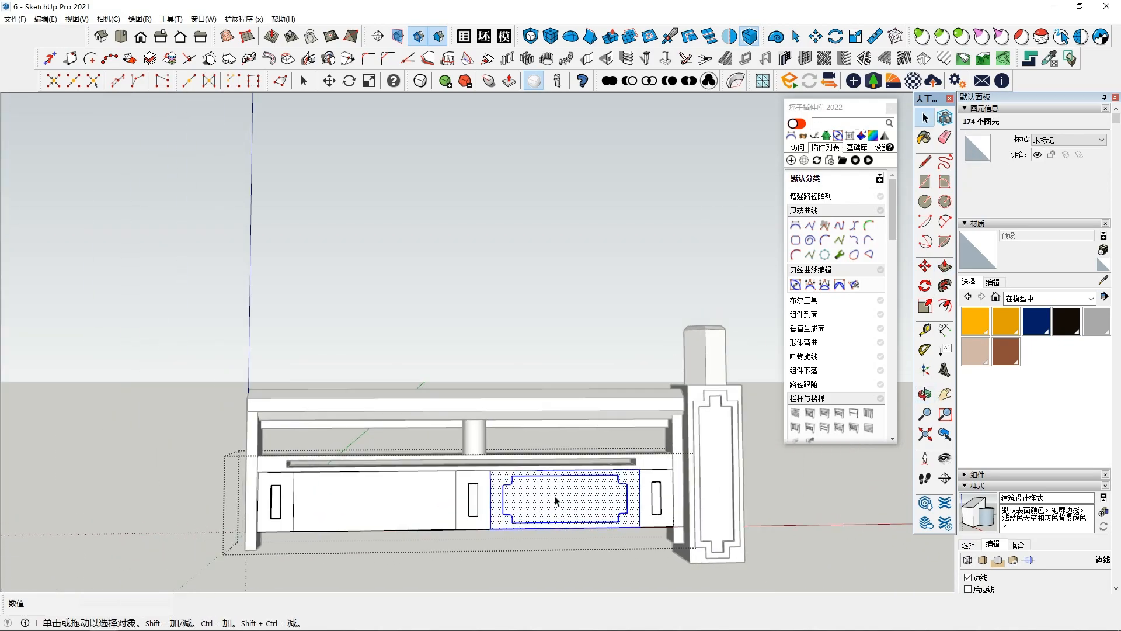
{"action": "key", "text": "m"}
{"action": "key", "text": "ctrl"}
{"action": "left_click", "coordinate": [664, 529]}
{"action": "scroll", "coordinate": [476, 529], "scroll_direction": "up", "scroll_amount": 2}
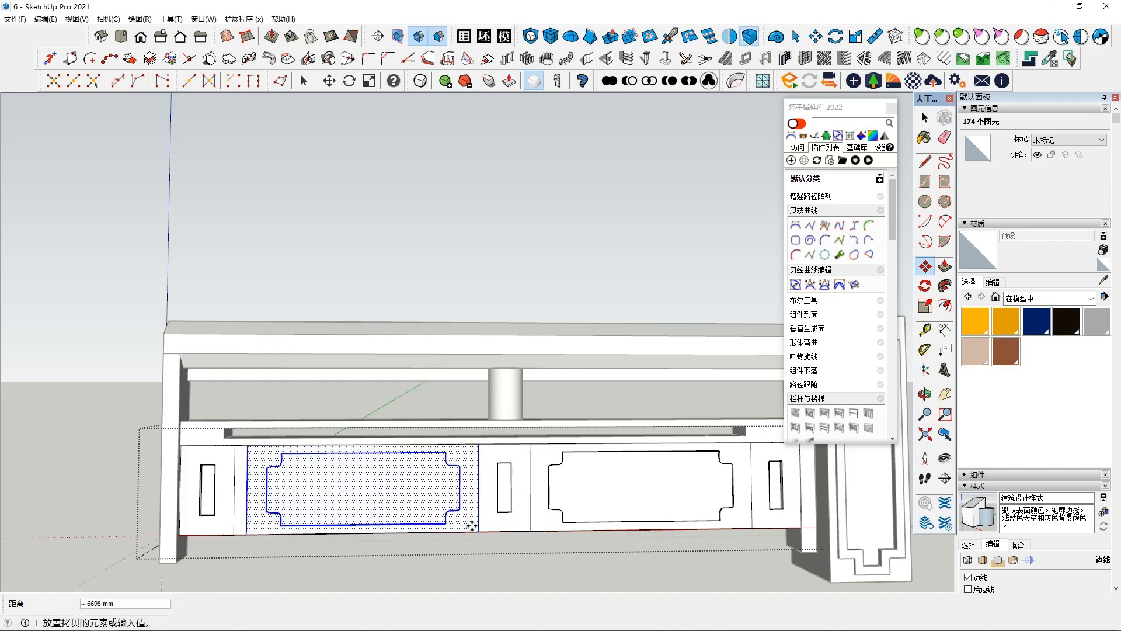
{"action": "left_click", "coordinate": [474, 528]}
{"action": "key", "text": "space"}
{"action": "left_click", "coordinate": [236, 493]}
{"action": "scroll", "coordinate": [236, 479], "scroll_direction": "down", "scroll_amount": 2}
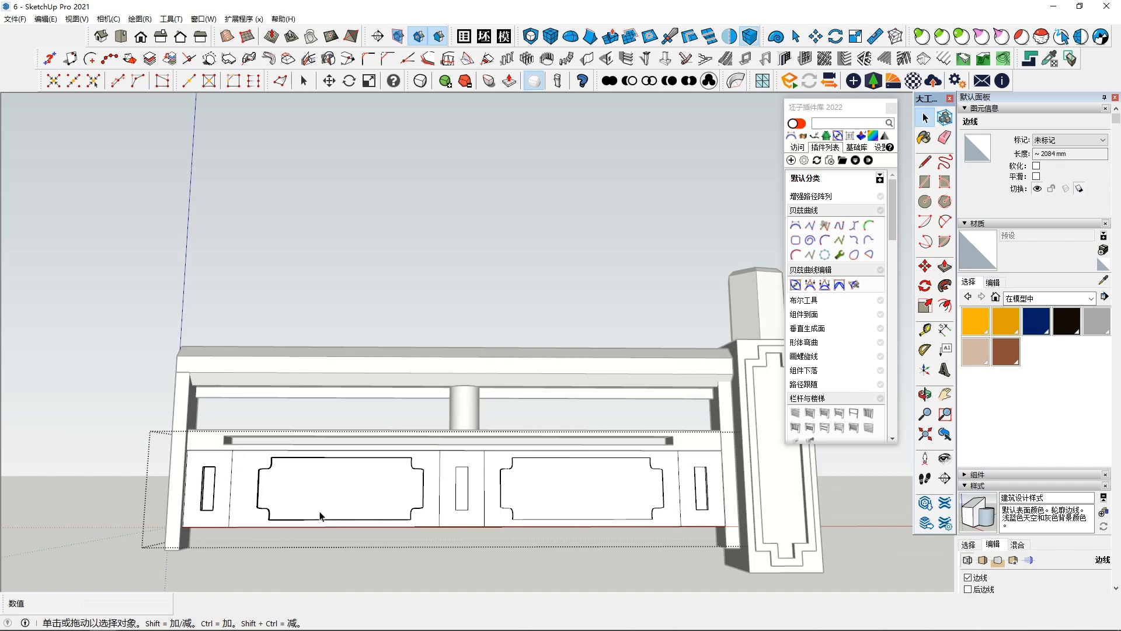
Move the outer end post sideways so that its edge lines up with the lower panel's face.
{"action": "scroll", "coordinate": [321, 516], "scroll_direction": "down", "scroll_amount": 3}
{"action": "middle_click_drag", "start_coordinate": [409, 514], "coordinate": [493, 483]}
{"action": "middle_click_drag", "start_coordinate": [480, 438], "coordinate": [445, 526]}
{"action": "left_click", "coordinate": [454, 482]}
{"action": "middle_click_drag", "start_coordinate": [454, 482], "coordinate": [596, 491]}
{"action": "middle_click_drag", "start_coordinate": [423, 473], "coordinate": [342, 531]}
{"action": "middle_click_drag", "start_coordinate": [323, 467], "coordinate": [225, 392]}
{"action": "left_click", "coordinate": [310, 520]}
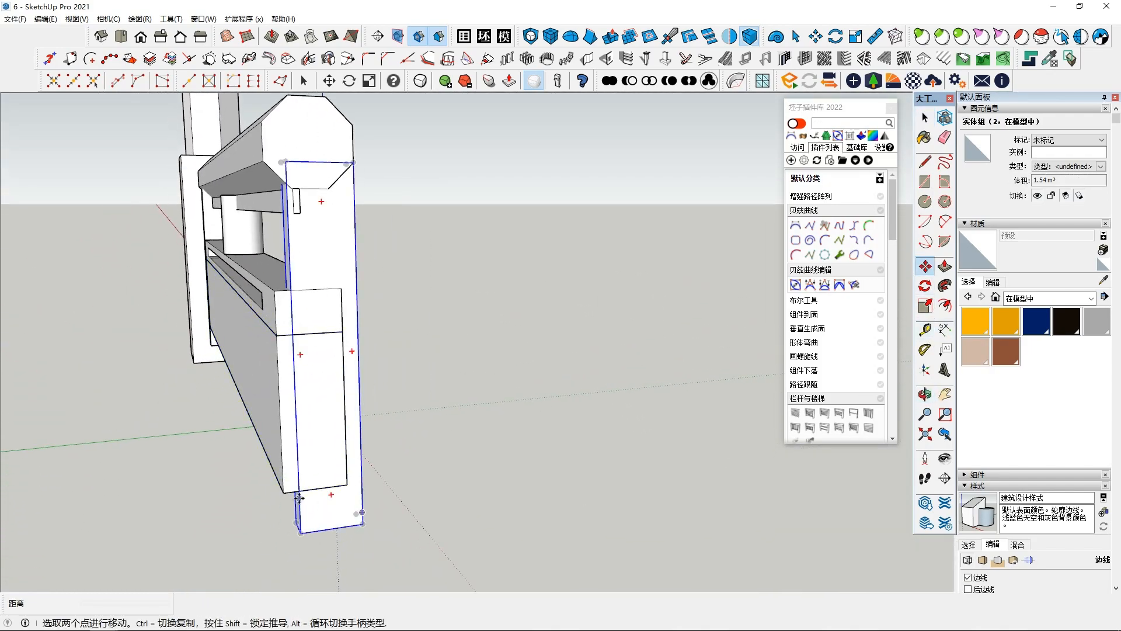
{"action": "left_click", "coordinate": [298, 492]}
{"action": "left_click", "coordinate": [284, 493]}
{"action": "middle_click_drag", "start_coordinate": [288, 493], "coordinate": [411, 405]}
Select the lower panel's detailed front face and mirror it to the rear side of the railing.
{"action": "key", "text": "space"}
{"action": "left_click", "coordinate": [258, 400]}
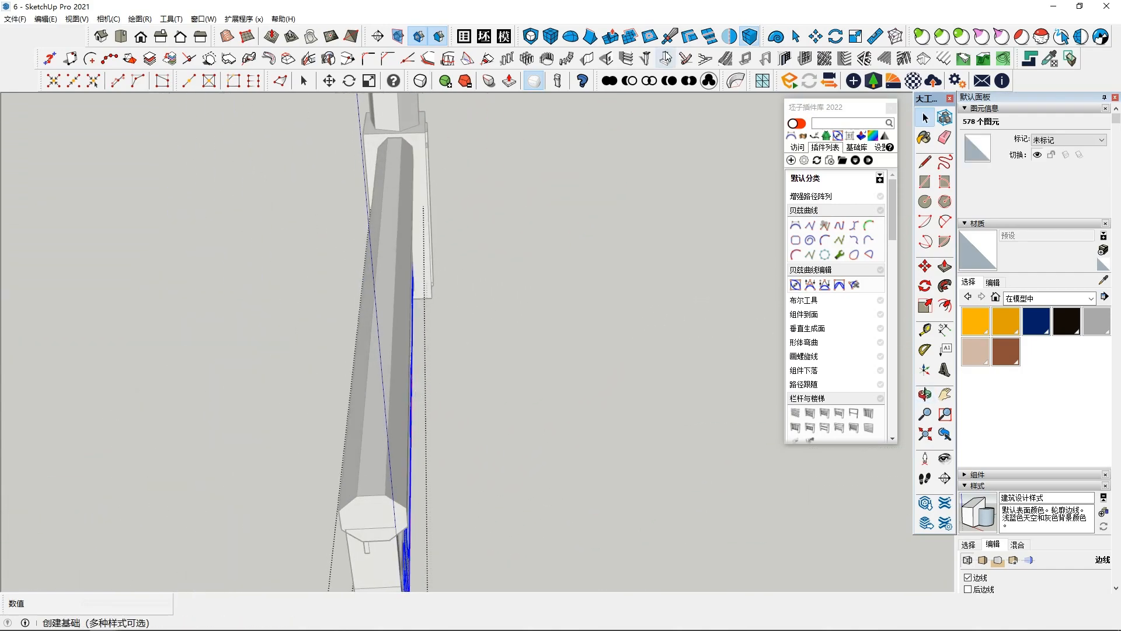
{"action": "left_click", "coordinate": [731, 38]}
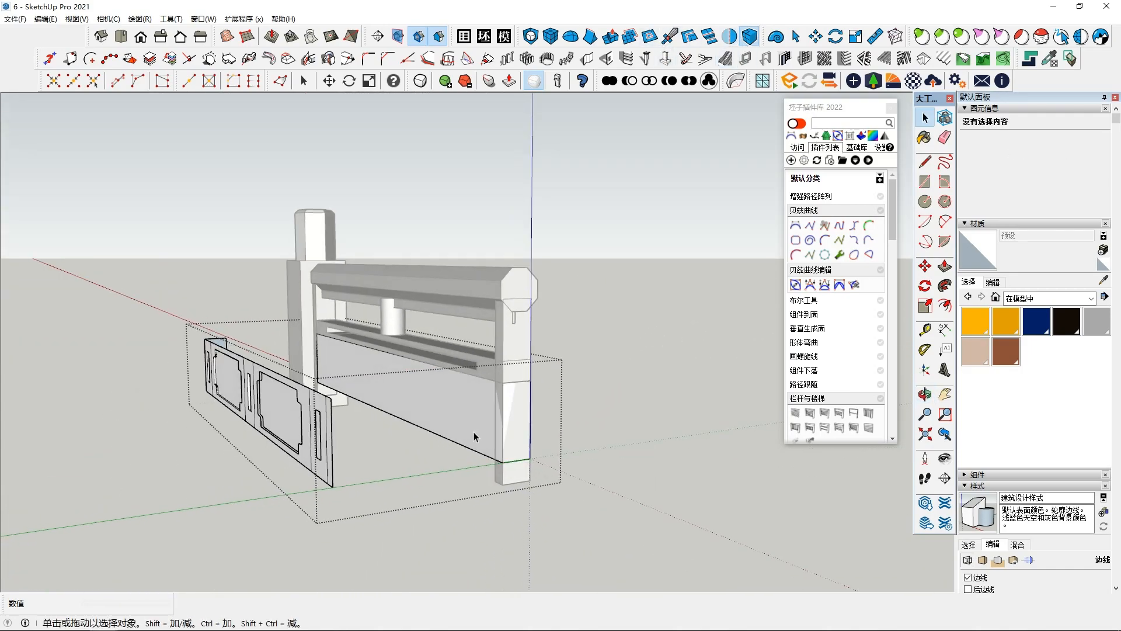
{"action": "triple_click", "coordinate": [306, 417]}
{"action": "middle_click_drag", "start_coordinate": [307, 422], "coordinate": [447, 397]}
{"action": "key", "text": "m"}
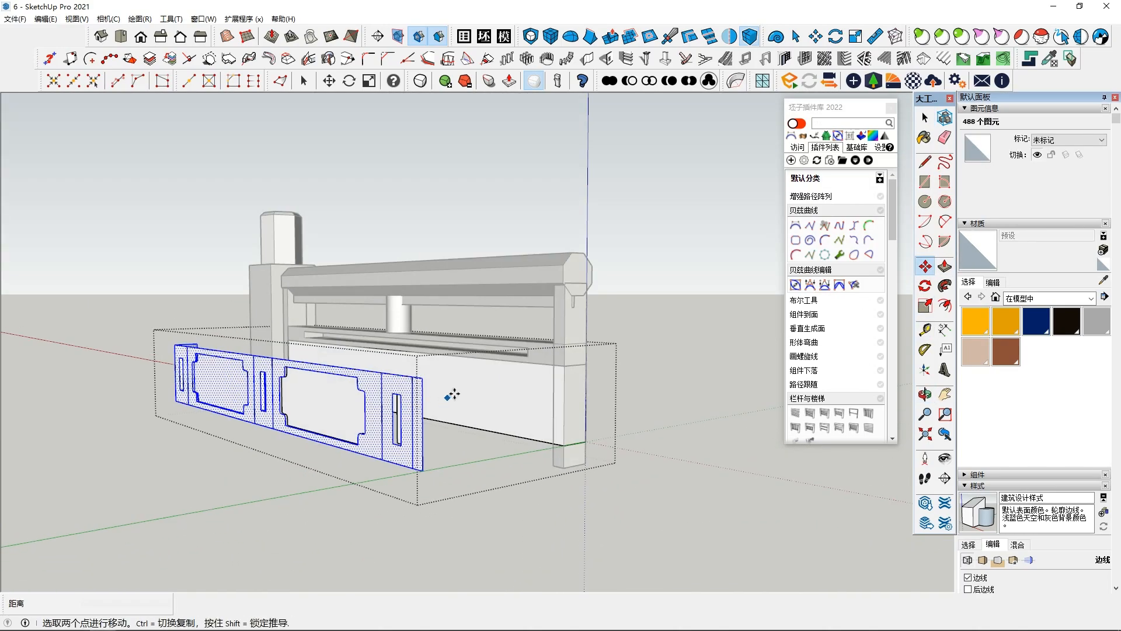
{"action": "left_click", "coordinate": [423, 378]}
{"action": "middle_click_drag", "start_coordinate": [514, 374], "coordinate": [471, 405]}
{"action": "key", "text": "Escape"}
Select the complete mirrored face and move it about 4568 mm onto the back of the lower panel.
{"action": "middle_click_drag", "start_coordinate": [328, 465], "coordinate": [273, 496]}
{"action": "key", "text": "space"}
{"action": "left_click_drag", "start_coordinate": [211, 264], "coordinate": [335, 550]}
{"action": "middle_click_drag", "start_coordinate": [298, 461], "coordinate": [350, 344]}
{"action": "key", "text": "m"}
{"action": "left_click", "coordinate": [335, 357]}
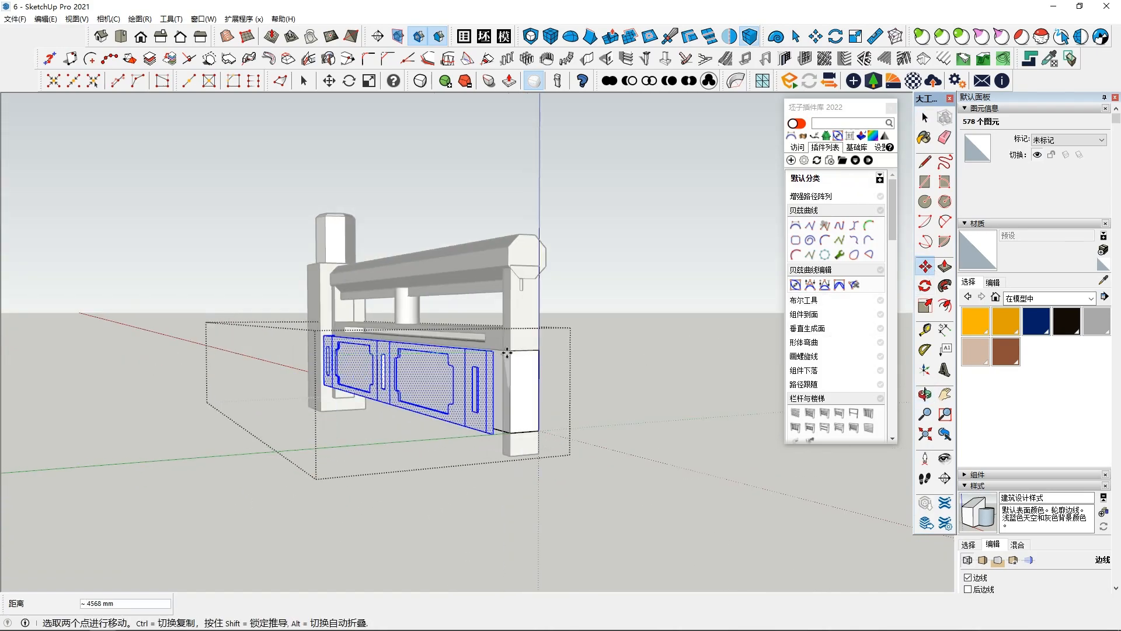
{"action": "scroll", "coordinate": [503, 357], "scroll_direction": "up", "scroll_amount": 3}
{"action": "left_click", "coordinate": [500, 348]}
{"action": "key", "text": "space"}
Inspect the railing from behind and in front, and select the cut-corner face in the bay beside the column.
{"action": "left_click", "coordinate": [325, 514]}
{"action": "mouse_move", "coordinate": [325, 514]}
{"action": "middle_mouse_down"}
{"action": "mouse_move", "coordinate": [448, 419]}
{"action": "mouse_move", "coordinate": [653, 436]}
{"action": "mouse_move", "coordinate": [343, 365]}
{"action": "mouse_move", "coordinate": [488, 500]}
{"action": "middle_mouse_up"}
{"action": "scroll", "coordinate": [488, 501], "scroll_direction": "down", "scroll_amount": 2}
{"action": "mouse_move", "coordinate": [689, 442]}
{"action": "middle_mouse_down"}
{"action": "mouse_move", "coordinate": [541, 467]}
{"action": "mouse_move", "coordinate": [289, 458]}
{"action": "middle_mouse_up"}
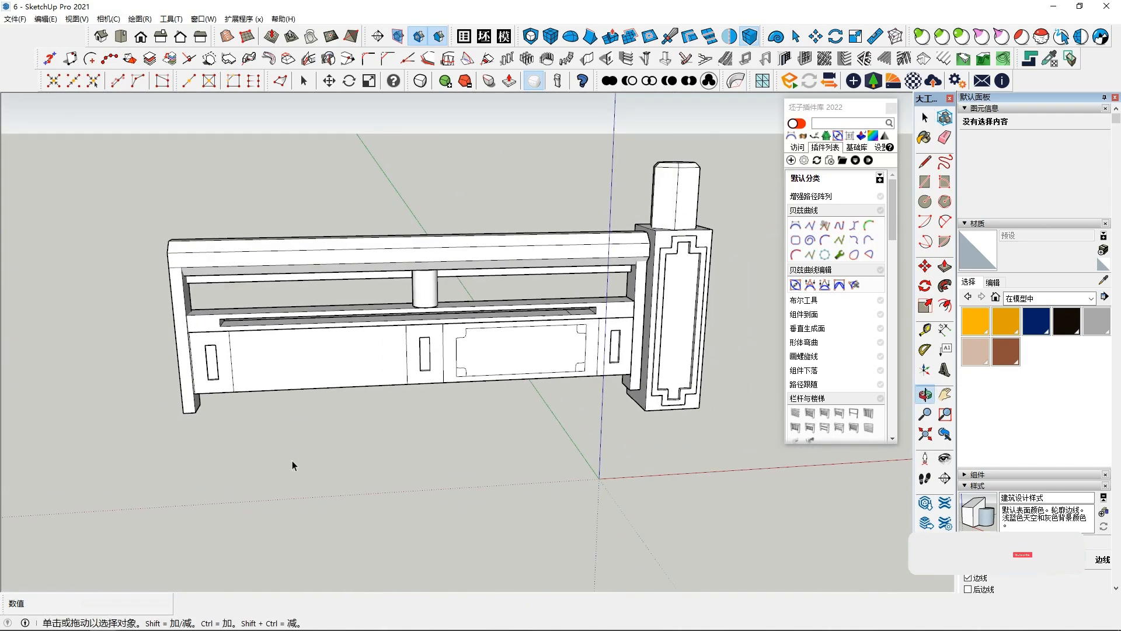
{"action": "scroll", "coordinate": [501, 338], "scroll_direction": "up", "scroll_amount": 4}
{"action": "left_click", "coordinate": [489, 361]}
{"action": "middle_click_drag", "start_coordinate": [488, 361], "coordinate": [508, 388]}
{"action": "scroll", "coordinate": [508, 388], "scroll_direction": "down", "scroll_amount": 3}
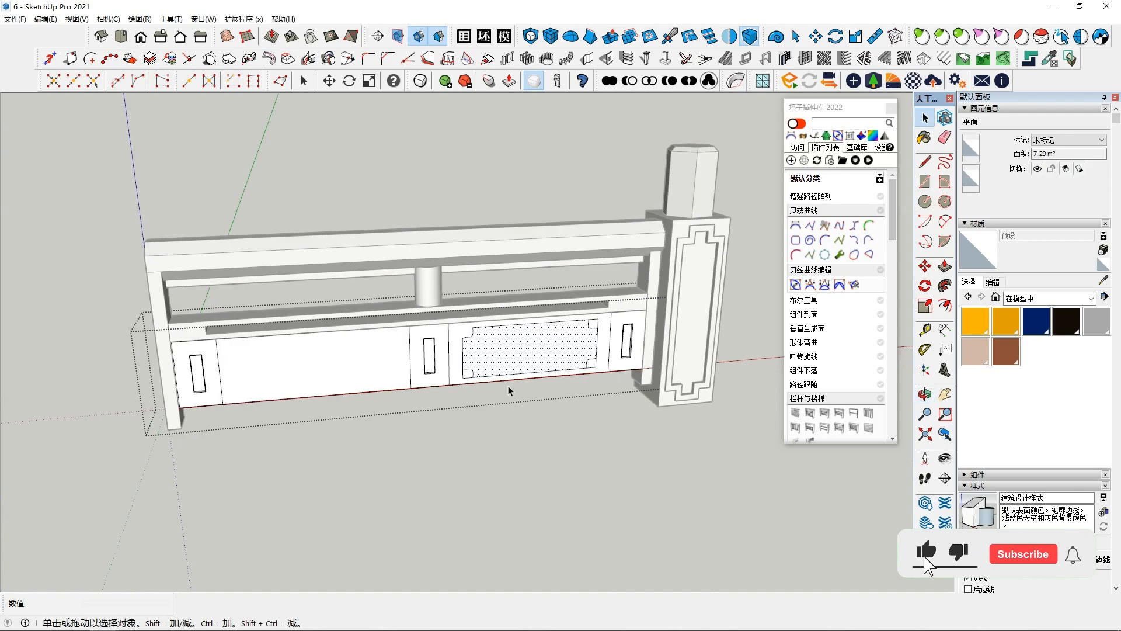
Undo the mirroring of the detailed face onto the rear of the lower panel.
{"action": "left_click", "coordinate": [500, 456]}
{"action": "middle_click_drag", "start_coordinate": [501, 455], "coordinate": [591, 460]}
{"action": "key", "text": "ctrl+z"}
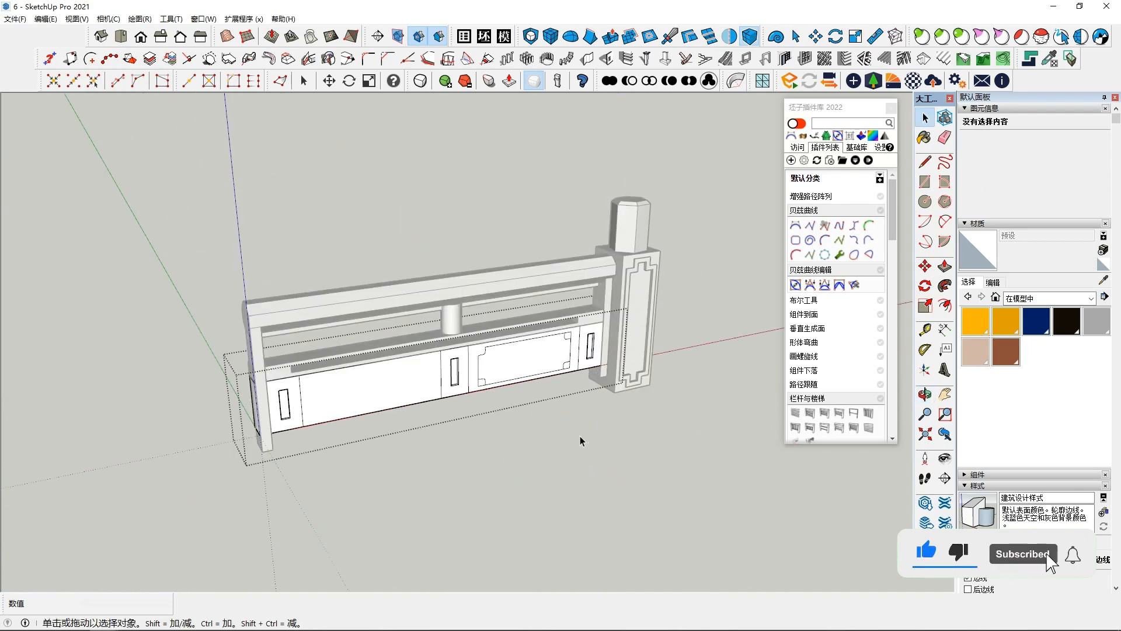
{"action": "mouse_move", "coordinate": [580, 435]}
{"action": "middle_mouse_down"}
{"action": "mouse_move", "coordinate": [585, 460]}
{"action": "mouse_move", "coordinate": [542, 406]}
{"action": "mouse_move", "coordinate": [475, 440]}
{"action": "middle_mouse_up"}
{"action": "left_click", "coordinate": [585, 461]}
Delete the leftover corner square edges so the bay beside the column keeps only a clean cut-corner outline.
{"action": "scroll", "coordinate": [542, 405], "scroll_direction": "up", "scroll_amount": 3}
{"action": "left_click", "coordinate": [540, 402]}
{"action": "scroll", "coordinate": [584, 377], "scroll_direction": "up", "scroll_amount": 3}
{"action": "double_click", "coordinate": [590, 373]}
{"action": "scroll", "coordinate": [561, 379], "scroll_direction": "up", "scroll_amount": 2}
{"action": "left_click", "coordinate": [469, 418]}
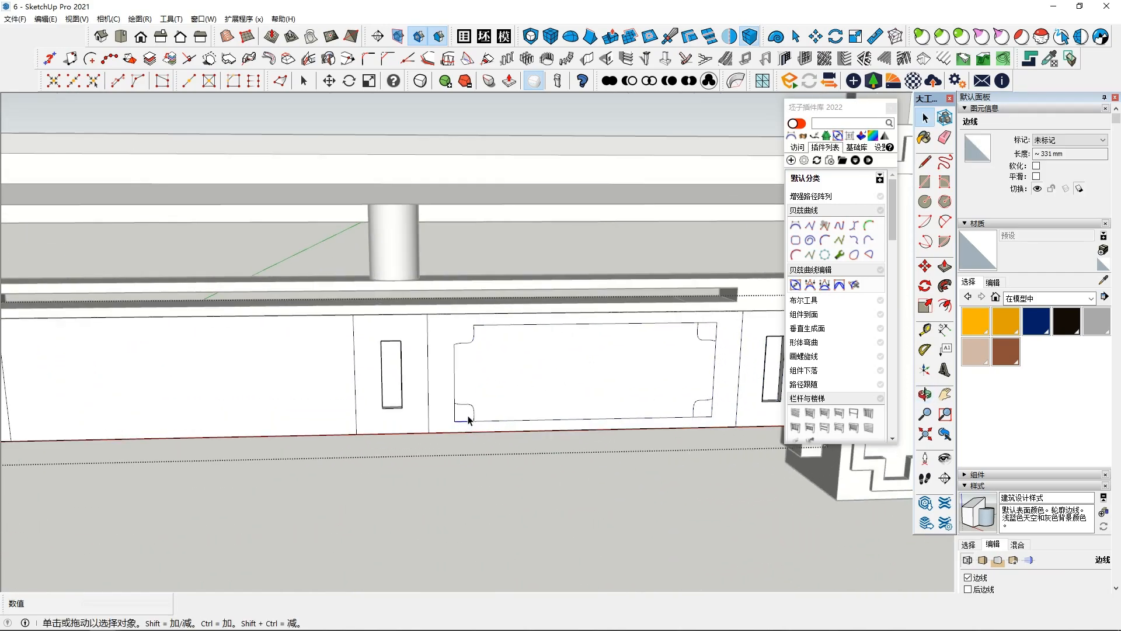
{"action": "left_click", "coordinate": [455, 413]}
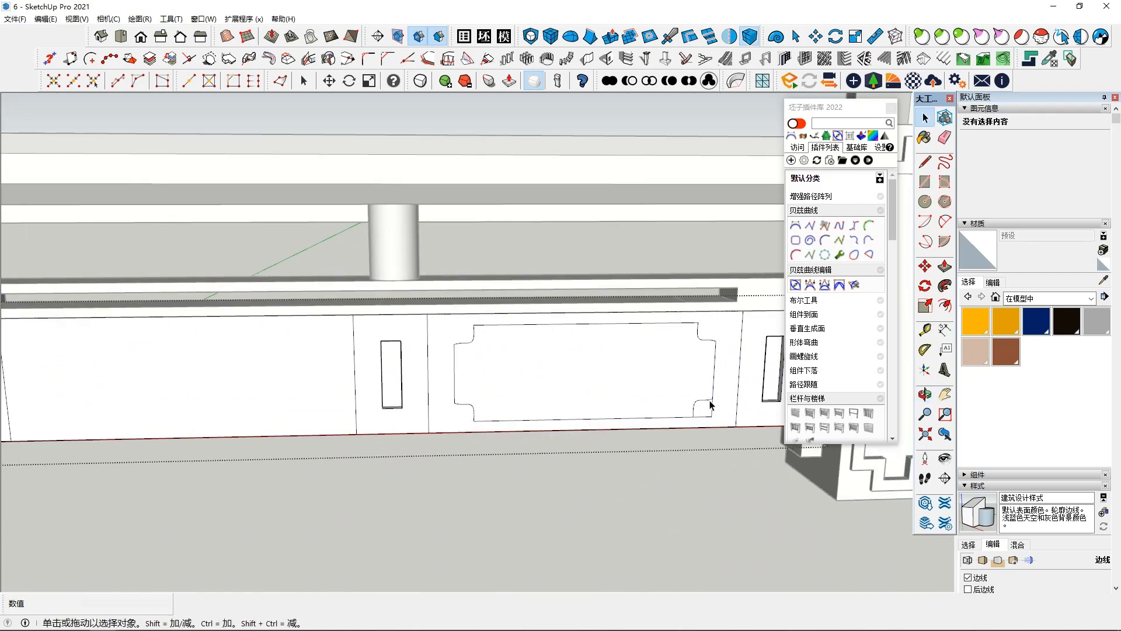
{"action": "left_click", "coordinate": [704, 414]}
{"action": "left_click", "coordinate": [704, 417]}
{"action": "key", "text": "Delete"}
Select the bay's face with its cut-corner outline and copy it about 6695 mm into the plain bay.
{"action": "scroll", "coordinate": [702, 420], "scroll_direction": "down", "scroll_amount": 4}
{"action": "left_click", "coordinate": [584, 405]}
{"action": "mouse_move", "coordinate": [608, 402]}
{"action": "middle_mouse_down"}
{"action": "mouse_move", "coordinate": [584, 404]}
{"action": "mouse_move", "coordinate": [604, 408]}
{"action": "middle_mouse_up"}
{"action": "double_click", "coordinate": [537, 388]}
{"action": "left_click", "coordinate": [602, 403], "text": "shift"}
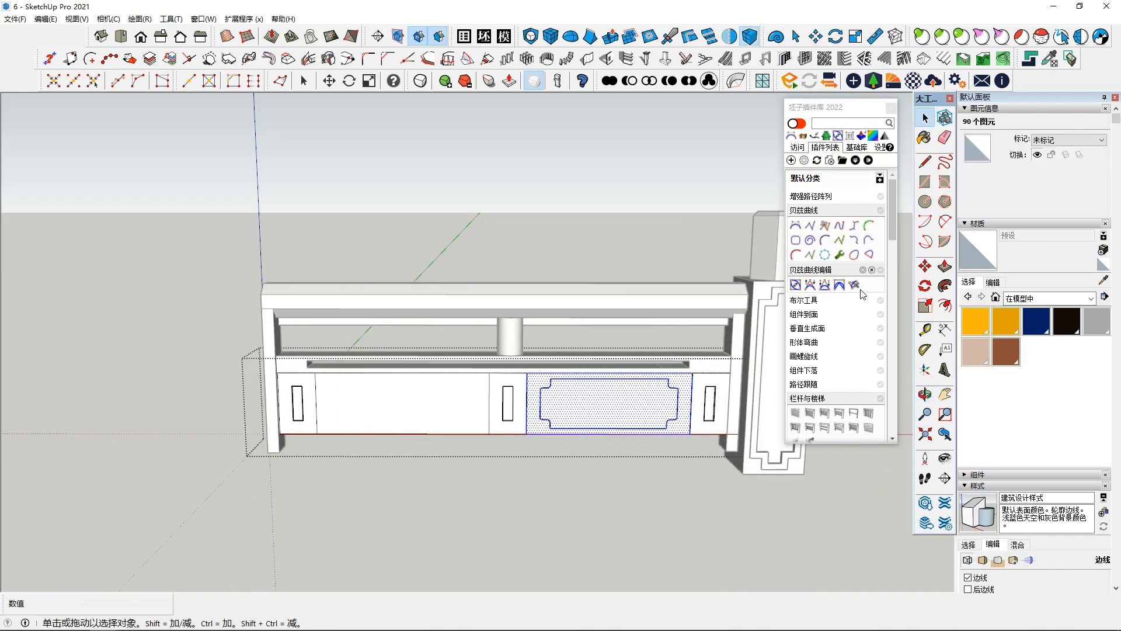
{"action": "left_click", "coordinate": [690, 433]}
{"action": "key", "text": "ctrl"}
{"action": "scroll", "coordinate": [485, 432], "scroll_direction": "up", "scroll_amount": 3}
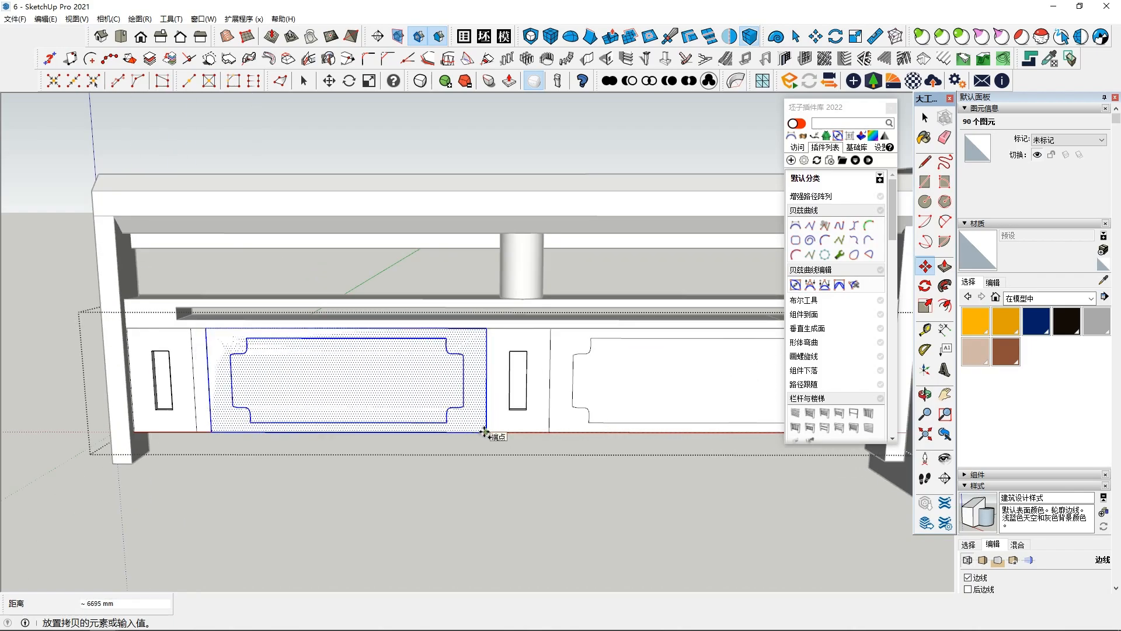
{"action": "left_click", "coordinate": [485, 432]}
Push the cut-corner faces of both bays inward to form matching recesses in the lower panel.
{"action": "scroll", "coordinate": [485, 432], "scroll_direction": "down", "scroll_amount": 3}
{"action": "key", "text": "space"}
{"action": "left_click", "coordinate": [680, 394]}
{"action": "middle_click_drag", "start_coordinate": [677, 398], "coordinate": [547, 478]}
{"action": "key", "text": "p"}
{"action": "double_click", "coordinate": [418, 380]}
{"action": "key", "text": "space"}
Select the lower panel's complete recessed front face and mirror it to the rear side of the railing.
{"action": "middle_click_drag", "start_coordinate": [418, 381], "coordinate": [689, 388]}
{"action": "middle_click_drag", "start_coordinate": [425, 399], "coordinate": [520, 283]}
{"action": "left_click_drag", "start_coordinate": [496, 247], "coordinate": [615, 476]}
{"action": "middle_click_drag", "start_coordinate": [462, 392], "coordinate": [630, 411]}
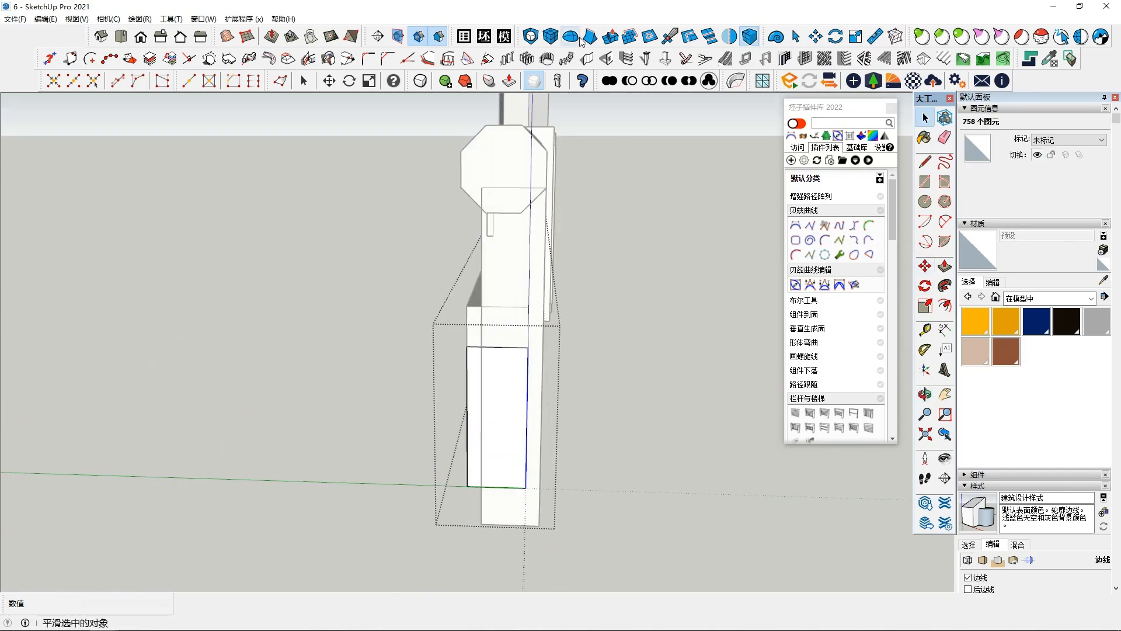
{"action": "left_click", "coordinate": [730, 37]}
{"action": "left_click", "coordinate": [356, 355]}
{"action": "middle_click_drag", "start_coordinate": [228, 429], "coordinate": [247, 446]}
{"action": "middle_click_drag", "start_coordinate": [158, 453], "coordinate": [301, 417]}
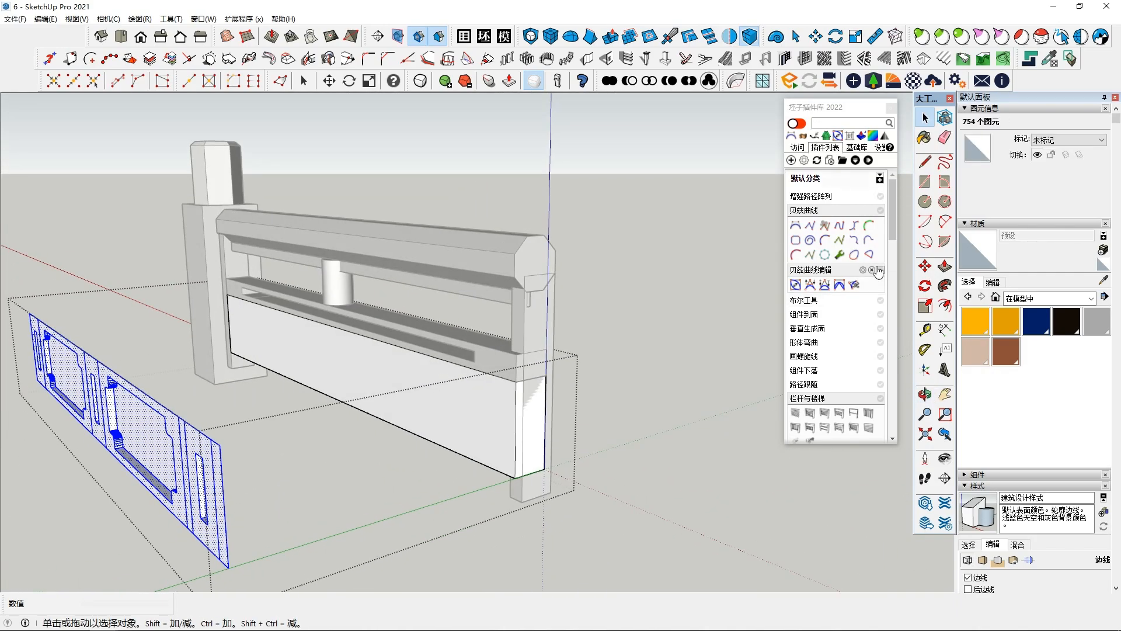
Move the mirrored face onto the back of the lower panel and delete the leftover geometry.
{"action": "left_click", "coordinate": [516, 383]}
{"action": "mouse_move", "coordinate": [398, 399]}
{"action": "middle_mouse_down"}
{"action": "mouse_move", "coordinate": [566, 406]}
{"action": "mouse_move", "coordinate": [403, 403]}
{"action": "middle_mouse_up"}
{"action": "key", "text": "space"}
{"action": "left_click", "coordinate": [147, 483]}
{"action": "key", "text": "Delete"}
Examine the lower panel's recesses and joints from both sides, leave its group, and check the gap below the panel.
{"action": "middle_click_drag", "start_coordinate": [187, 456], "coordinate": [238, 380]}
{"action": "middle_click_drag", "start_coordinate": [549, 317], "coordinate": [573, 278]}
{"action": "scroll", "coordinate": [352, 348], "scroll_direction": "down", "scroll_amount": 2}
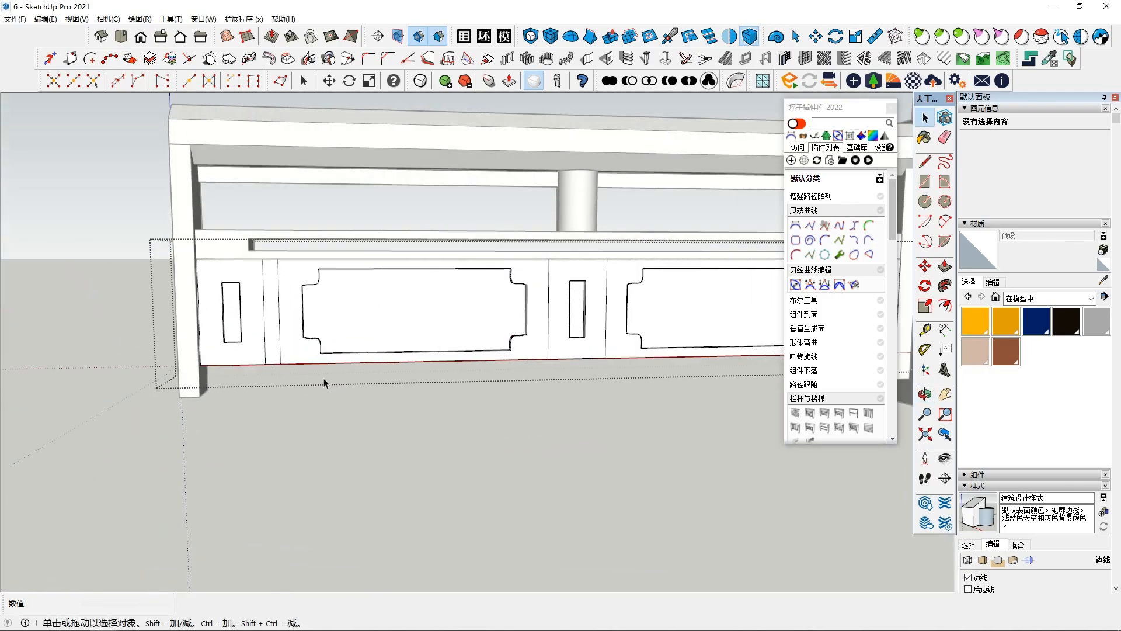
{"action": "scroll", "coordinate": [281, 340], "scroll_direction": "down", "scroll_amount": 2}
{"action": "middle_click_drag", "start_coordinate": [281, 395], "coordinate": [350, 438]}
{"action": "scroll", "coordinate": [379, 443], "scroll_direction": "down", "scroll_amount": 2}
{"action": "left_click", "coordinate": [379, 445]}
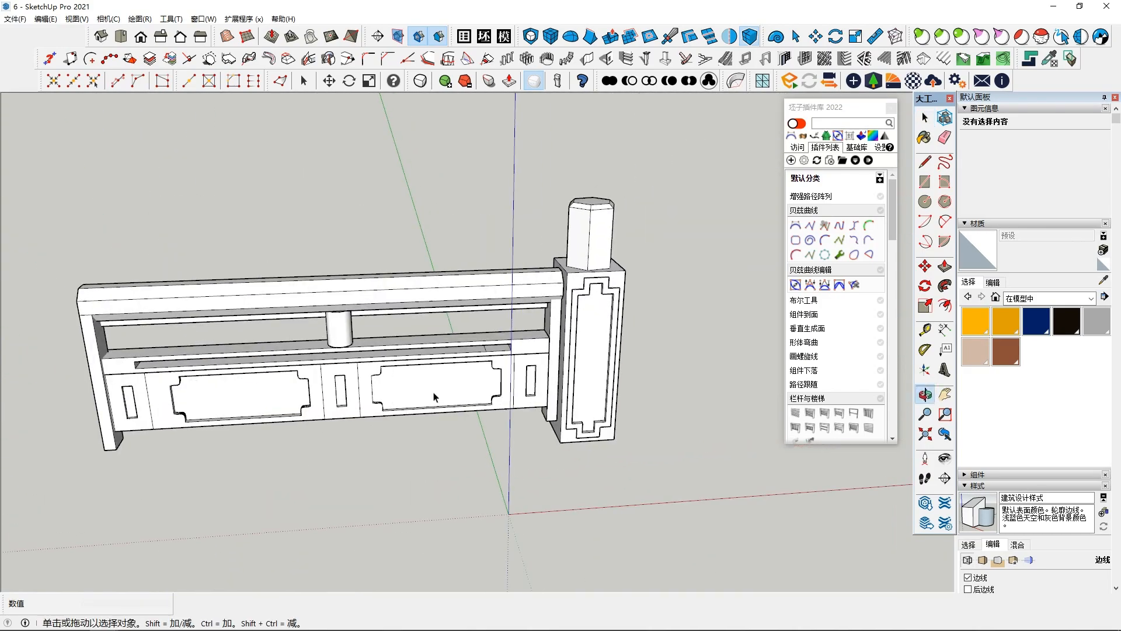
{"action": "left_click", "coordinate": [575, 368]}
{"action": "middle_click_drag", "start_coordinate": [575, 368], "coordinate": [545, 317]}
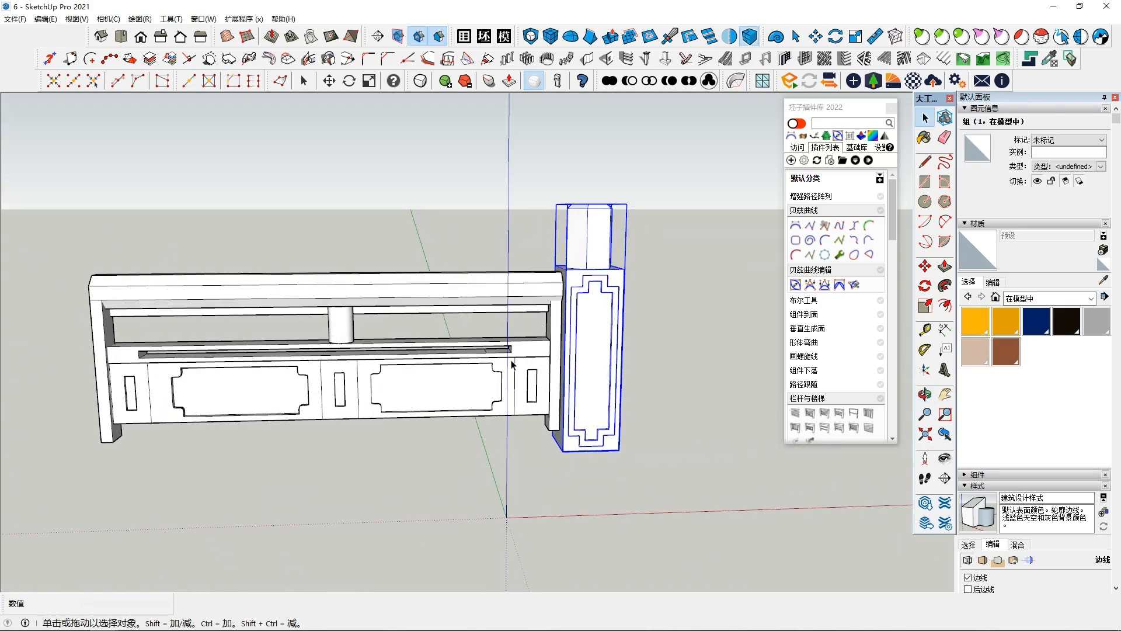
{"action": "scroll", "coordinate": [512, 365], "scroll_direction": "up", "scroll_amount": 3}
{"action": "middle_click_drag", "start_coordinate": [511, 365], "coordinate": [575, 310]}
{"action": "middle_click_drag", "start_coordinate": [564, 433], "coordinate": [578, 409]}
Draw a rectangle beneath the lower panel between the end posts, extrude it into a bottom rail and group it.
{"action": "key", "text": "r"}
{"action": "middle_click_drag", "start_coordinate": [497, 385], "coordinate": [599, 425]}
{"action": "left_click", "coordinate": [661, 427]}
{"action": "key", "text": "p"}
{"action": "left_click", "coordinate": [361, 405]}
{"action": "key", "text": "space"}
{"action": "right_click", "coordinate": [575, 422]}
{"action": "left_click", "coordinate": [609, 306]}
{"action": "scroll", "coordinate": [485, 409], "scroll_direction": "down", "scroll_amount": 3}
Select all railing parts except the column and combine them into one group.
{"action": "left_click_drag", "start_coordinate": [139, 244], "coordinate": [581, 486]}
{"action": "middle_click_drag", "start_coordinate": [543, 439], "coordinate": [516, 482]}
{"action": "right_click", "coordinate": [498, 403]}
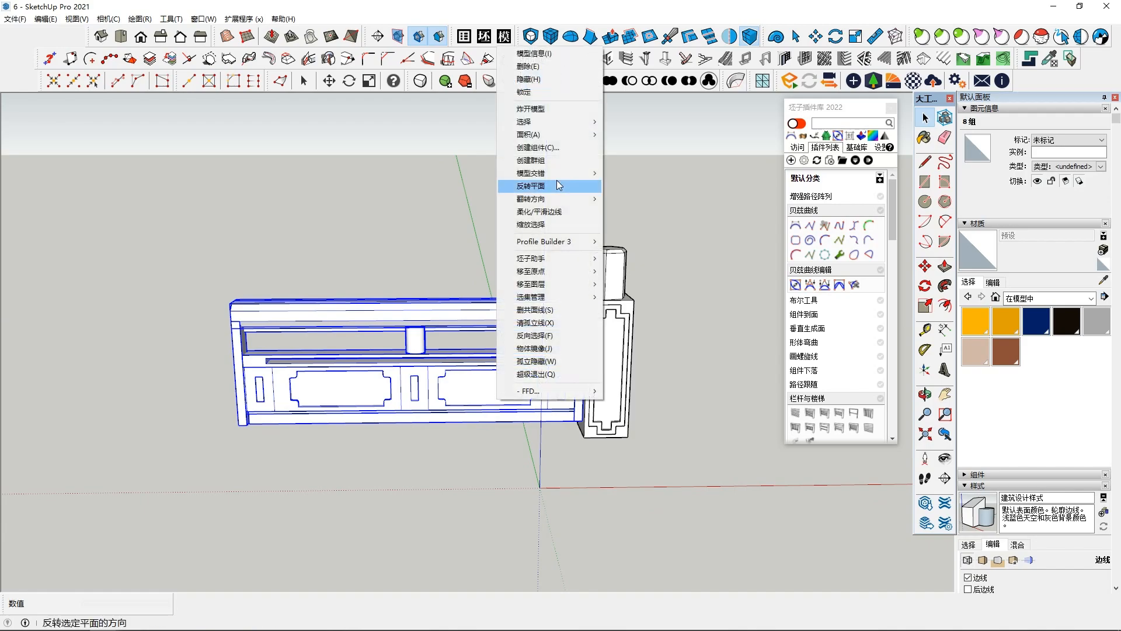
{"action": "left_click", "coordinate": [559, 153]}
{"action": "key", "text": "Escape"}
{"action": "right_click", "coordinate": [490, 309]}
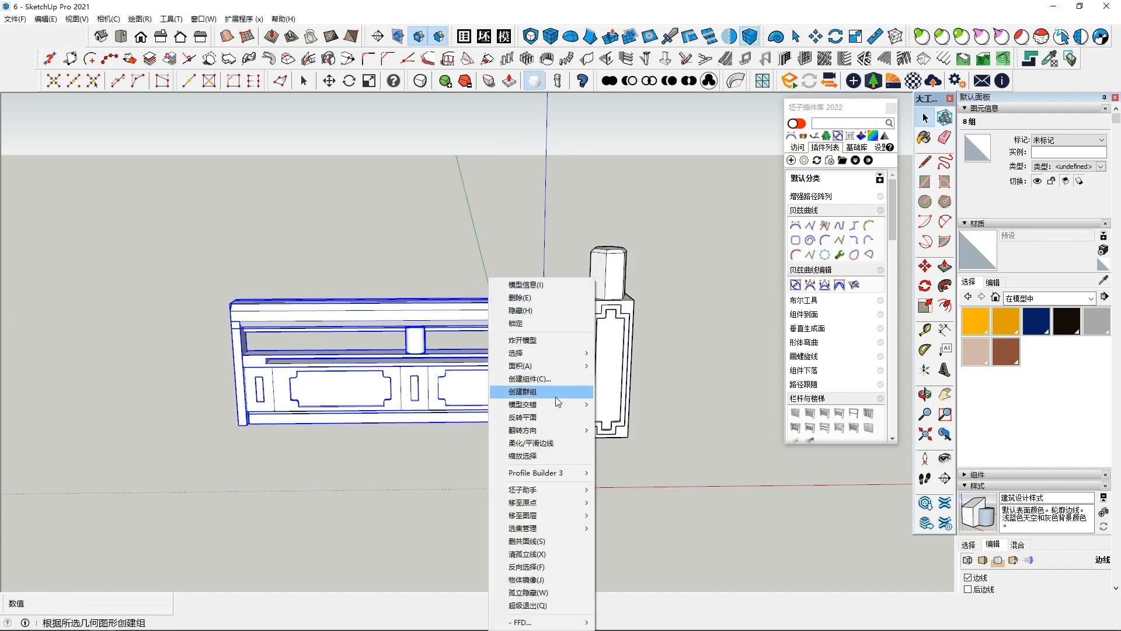
{"action": "left_click", "coordinate": [553, 391]}
Copy the panelled column to the opposite end of the railing, flush against the outer end post.
{"action": "left_click", "coordinate": [588, 380]}
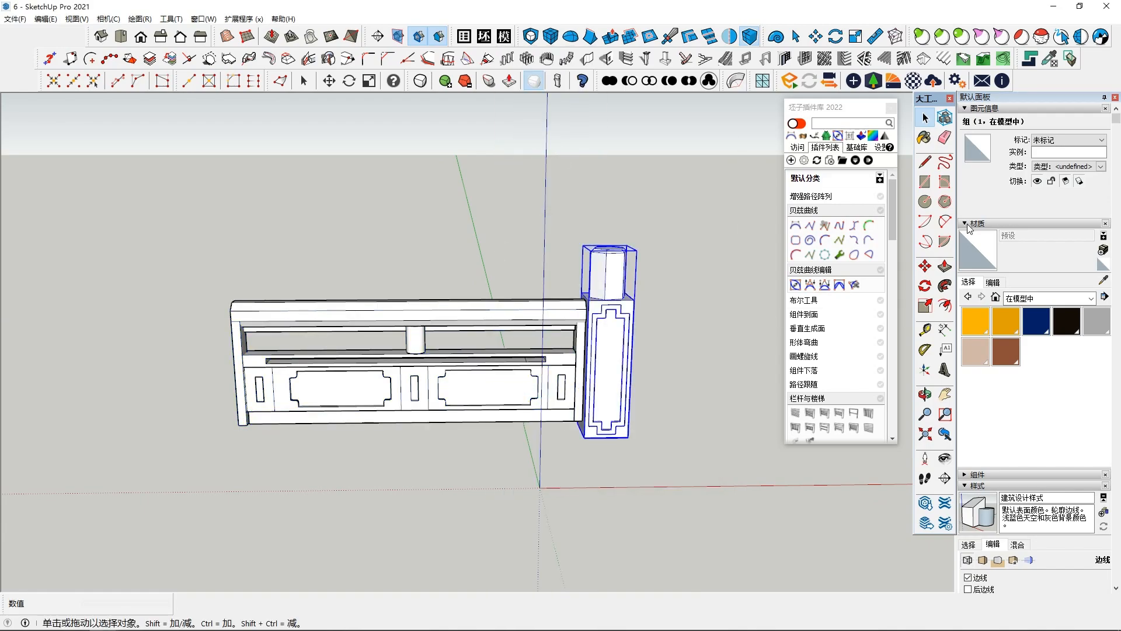
{"action": "left_click", "coordinate": [629, 435]}
{"action": "key", "text": "ctrl"}
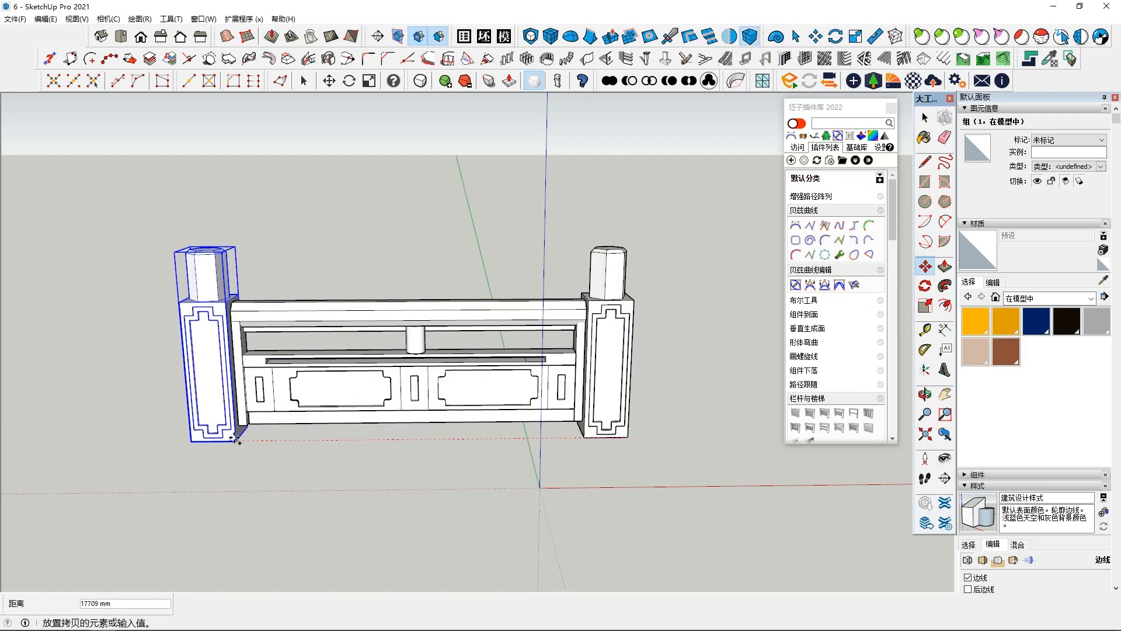
{"action": "left_click", "coordinate": [233, 426]}
{"action": "scroll", "coordinate": [409, 432], "scroll_direction": "down", "scroll_amount": 3}
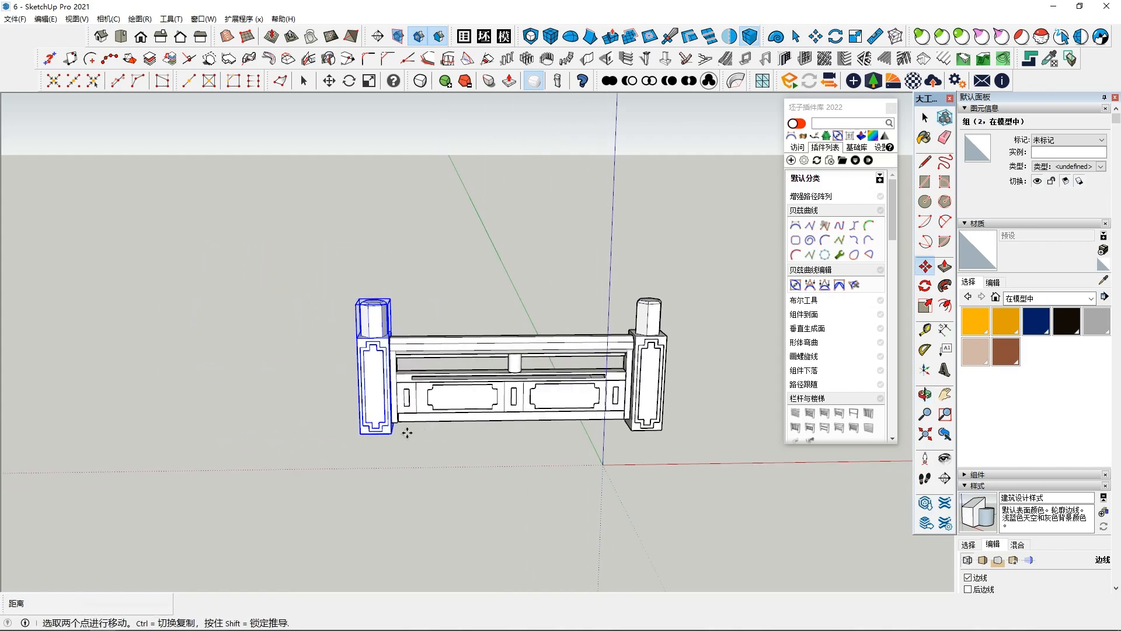
Copy the grouped railing along its length to the far side of the second column, aligned with the column's face.
{"action": "scroll", "coordinate": [407, 433], "scroll_direction": "down", "scroll_amount": 1}
{"action": "key", "text": "space"}
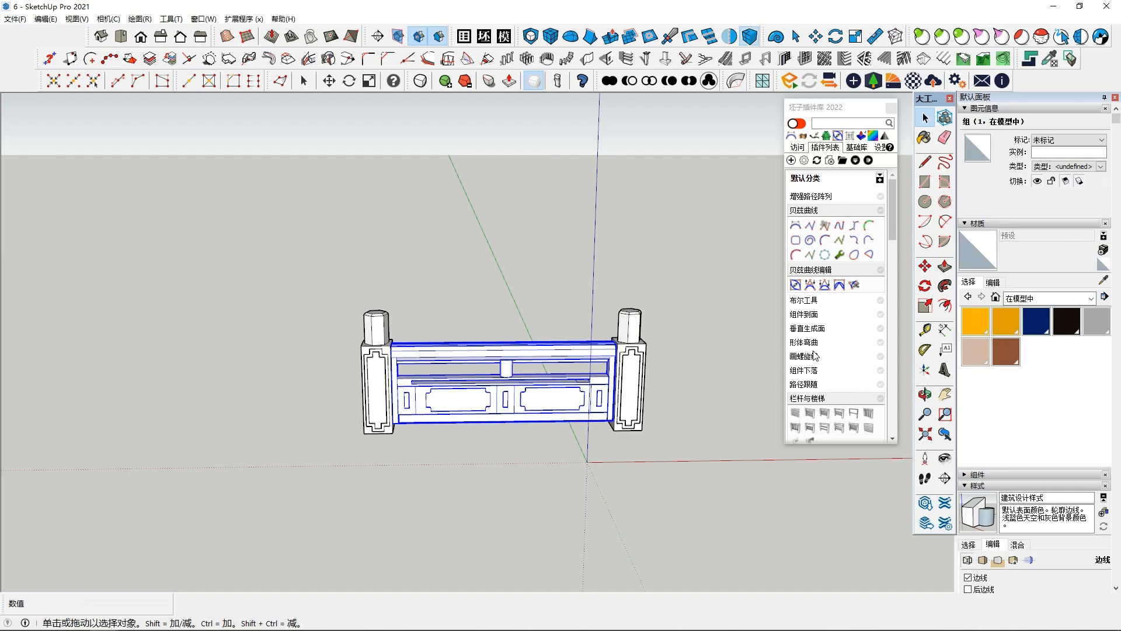
{"action": "left_click", "coordinate": [615, 421]}
{"action": "key", "text": "ctrl"}
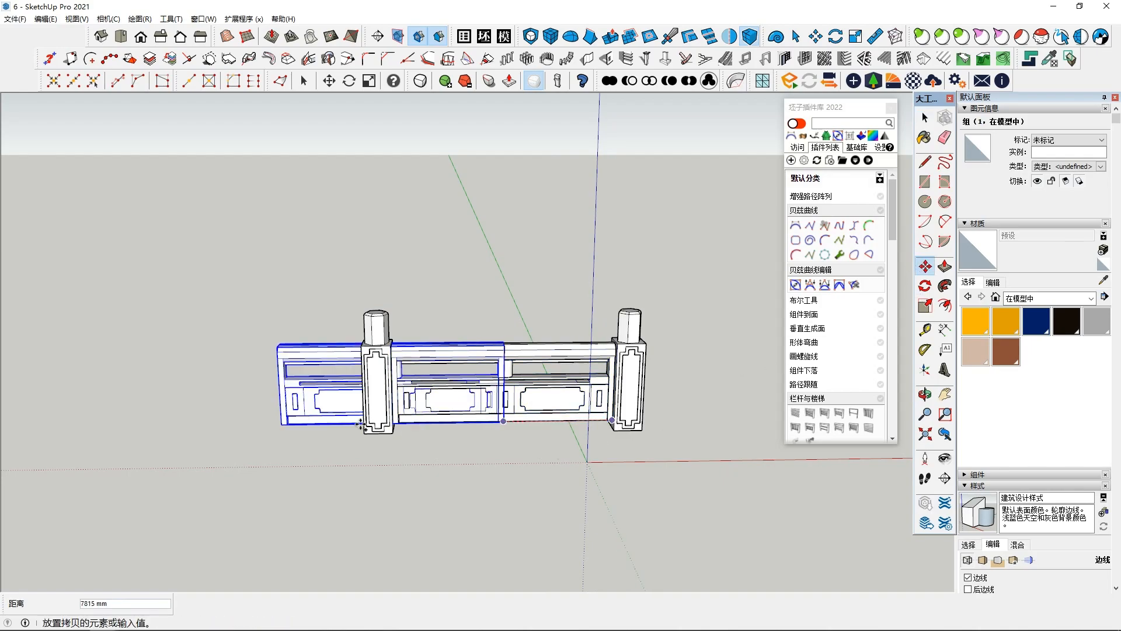
{"action": "scroll", "coordinate": [372, 425], "scroll_direction": "up", "scroll_amount": 5}
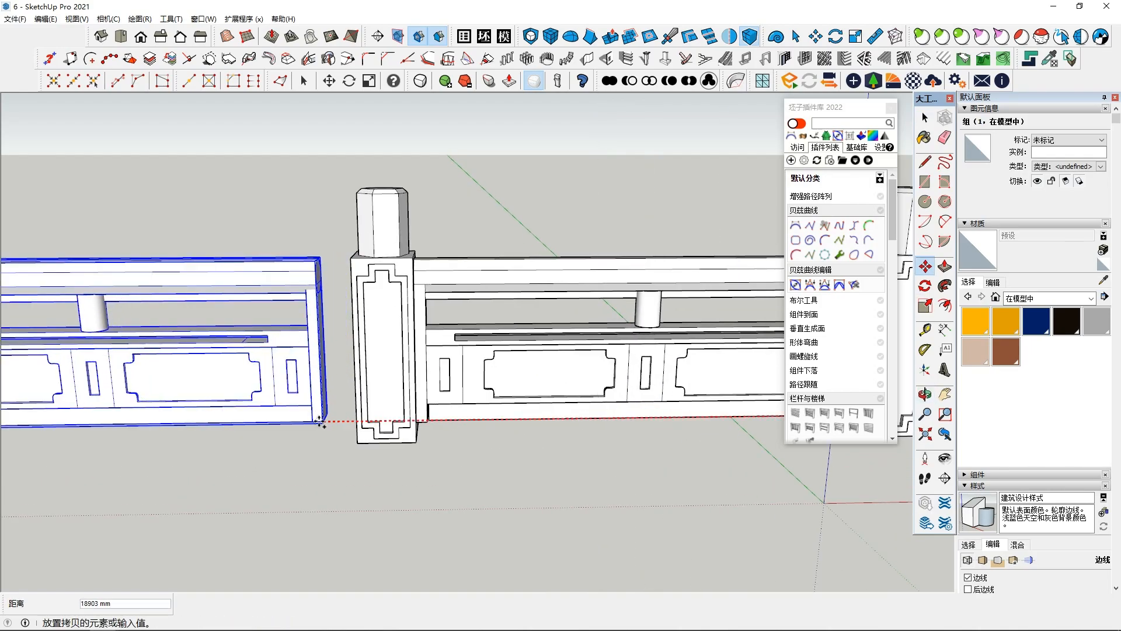
{"action": "middle_click_drag", "start_coordinate": [371, 298], "coordinate": [411, 291]}
{"action": "left_click", "coordinate": [362, 284]}
{"action": "scroll", "coordinate": [363, 284], "scroll_direction": "down", "scroll_amount": 5}
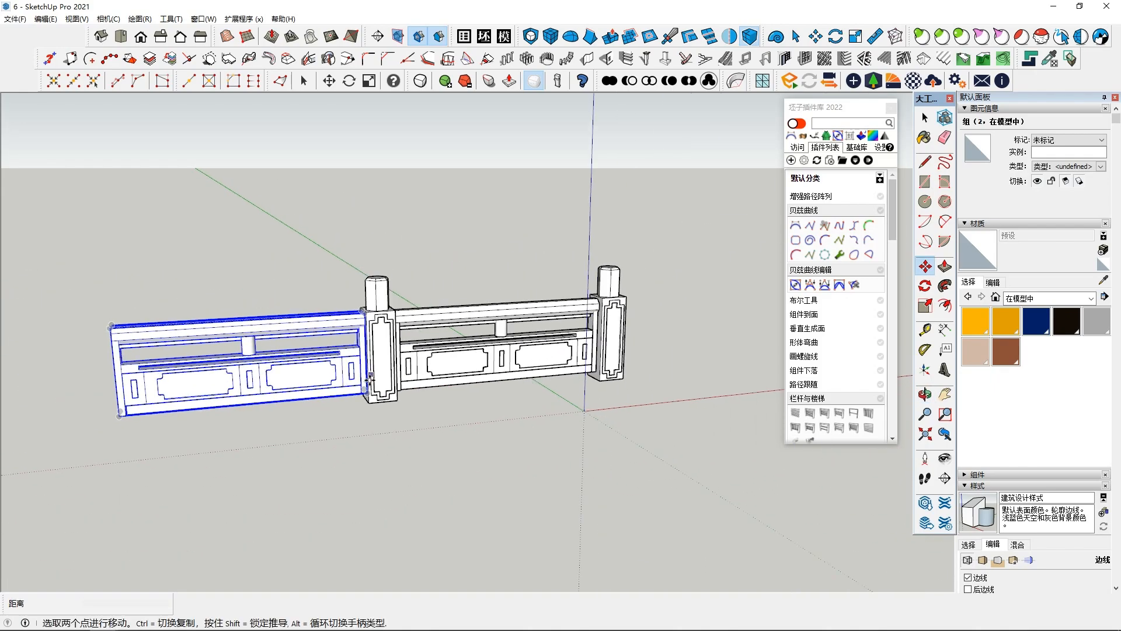
Copy the middle column about 17782 mm to the free end of the second railing section.
{"action": "left_click", "coordinate": [369, 402]}
{"action": "middle_click_drag", "start_coordinate": [369, 403], "coordinate": [436, 403], "text": "shift"}
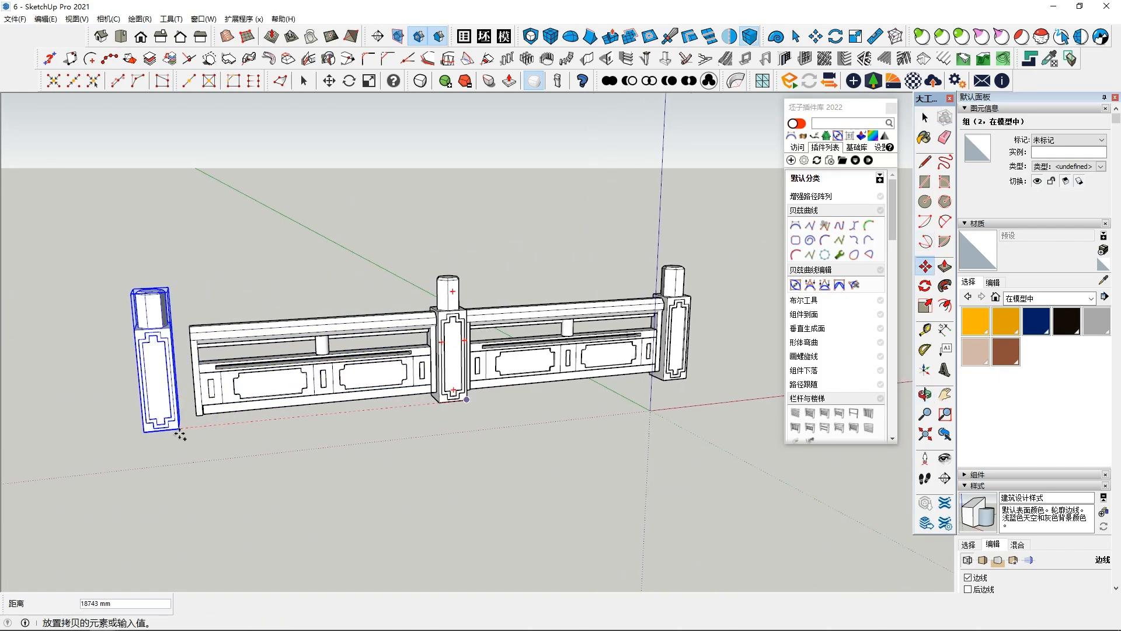
{"action": "scroll", "coordinate": [170, 356], "scroll_direction": "up", "scroll_amount": 1}
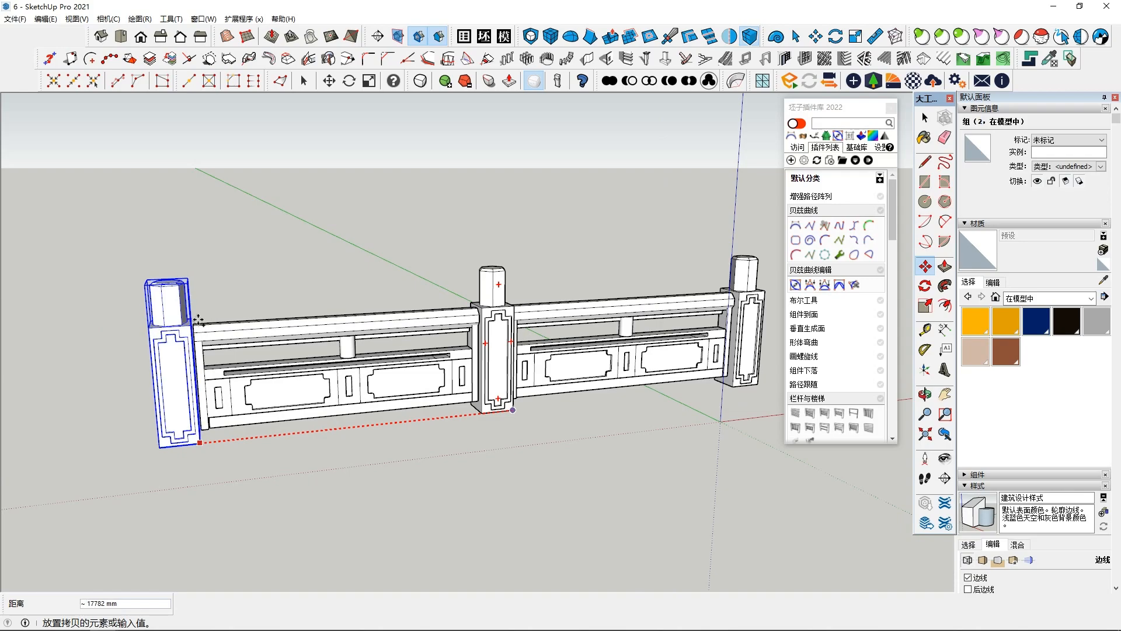
{"action": "left_click", "coordinate": [197, 320]}
{"action": "scroll", "coordinate": [213, 401], "scroll_direction": "down", "scroll_amount": 2}
Select the entire two-section railing with its columns and choose the grey Sumele_Jewelry material for painting it.
{"action": "key", "text": "space"}
{"action": "left_click", "coordinate": [434, 466]}
{"action": "scroll", "coordinate": [398, 498], "scroll_direction": "down", "scroll_amount": 2}
{"action": "middle_click_drag", "start_coordinate": [434, 466], "coordinate": [416, 483]}
{"action": "scroll", "coordinate": [416, 482], "scroll_direction": "down", "scroll_amount": 2}
{"action": "scroll", "coordinate": [416, 482], "scroll_direction": "down", "scroll_amount": 1}
{"action": "middle_click_drag", "start_coordinate": [334, 435], "coordinate": [769, 331]}
{"action": "key", "text": "ctrl+a"}
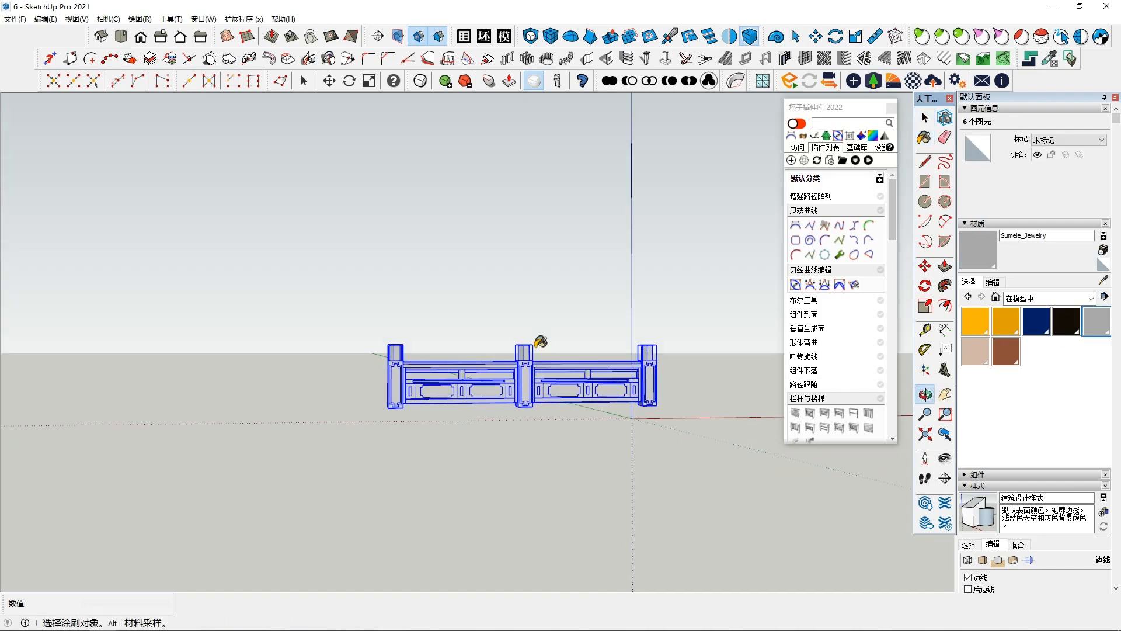
{"action": "middle_click_drag", "start_coordinate": [533, 345], "coordinate": [470, 358]}
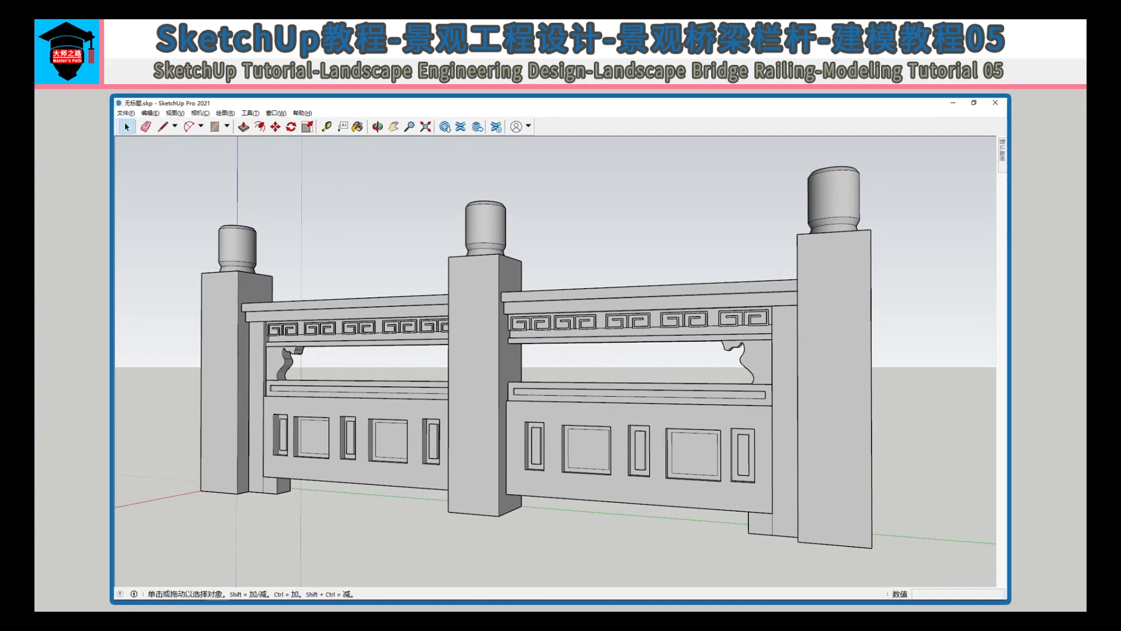